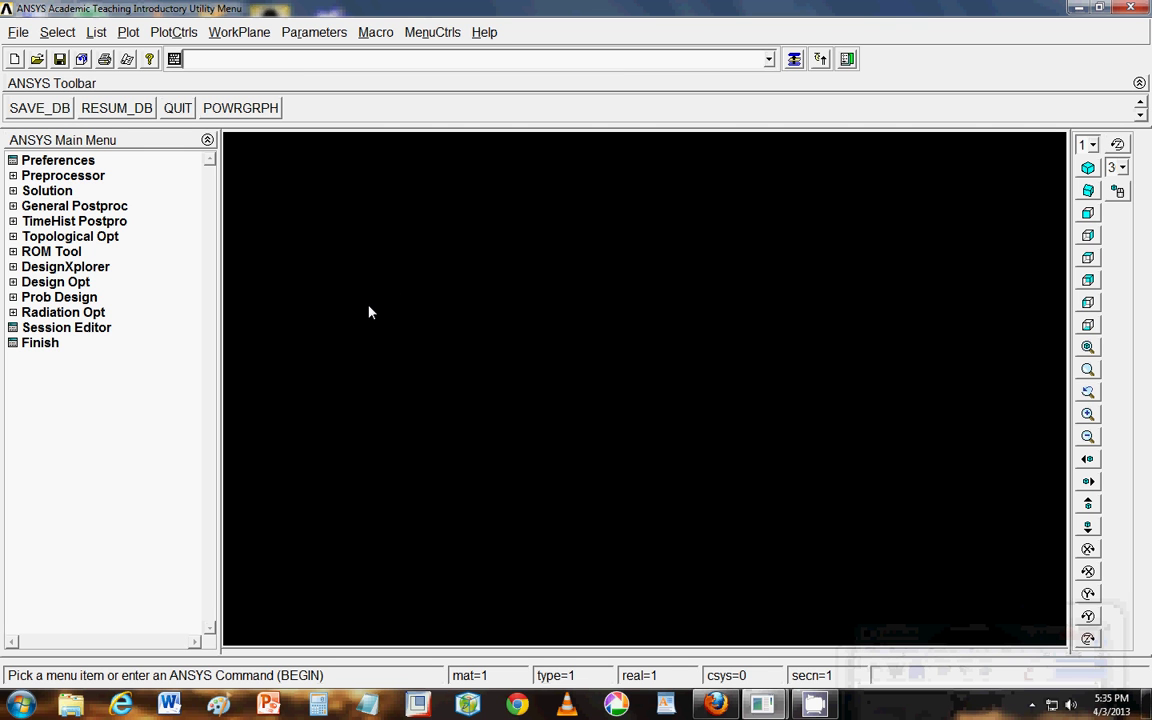
Add the structural shell element type 3D 4node 181 as element type reference number 1
click(14, 177)
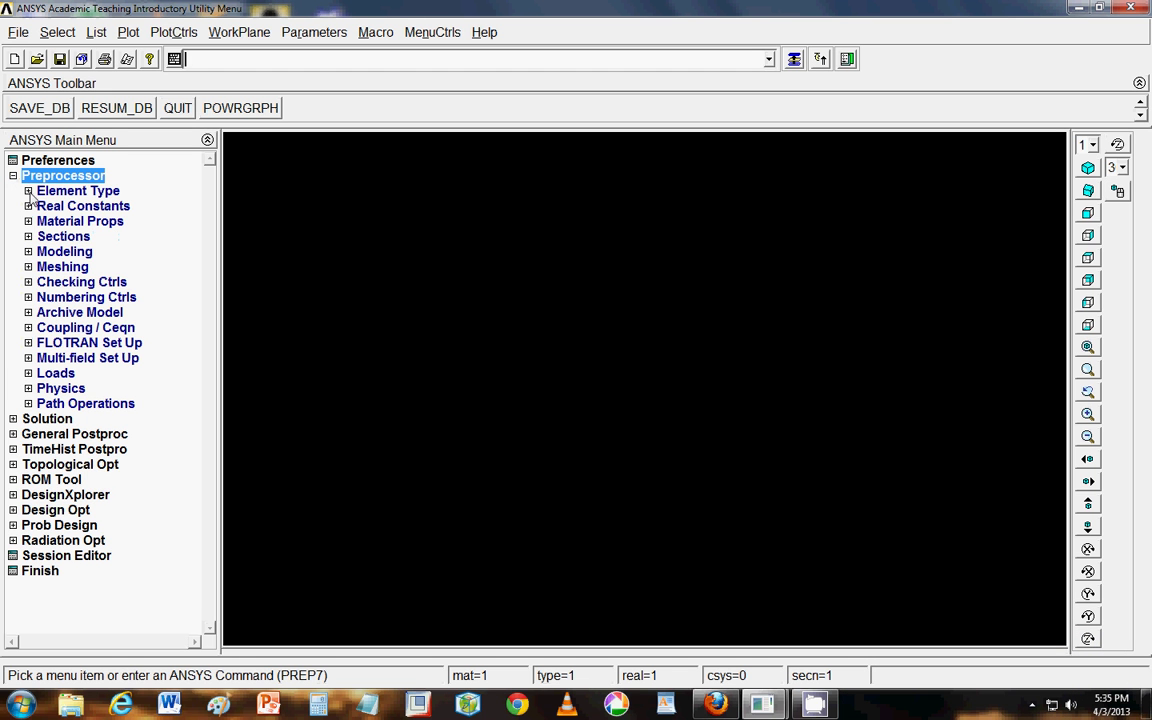
click(28, 191)
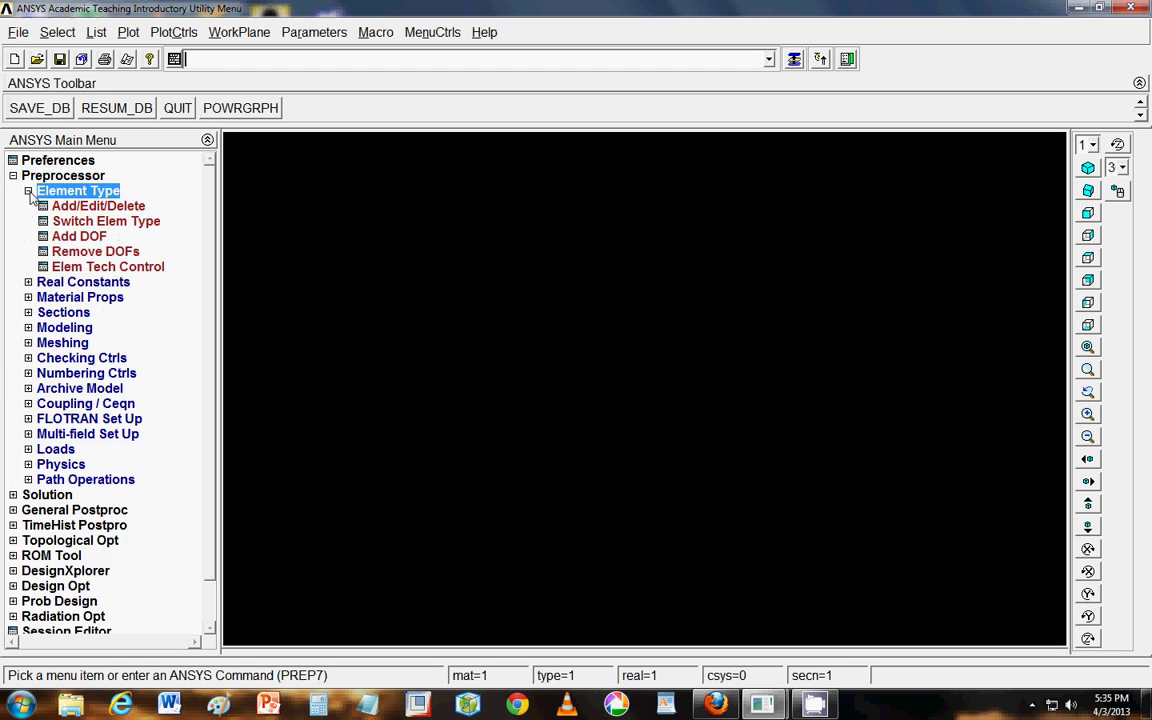
click(98, 199)
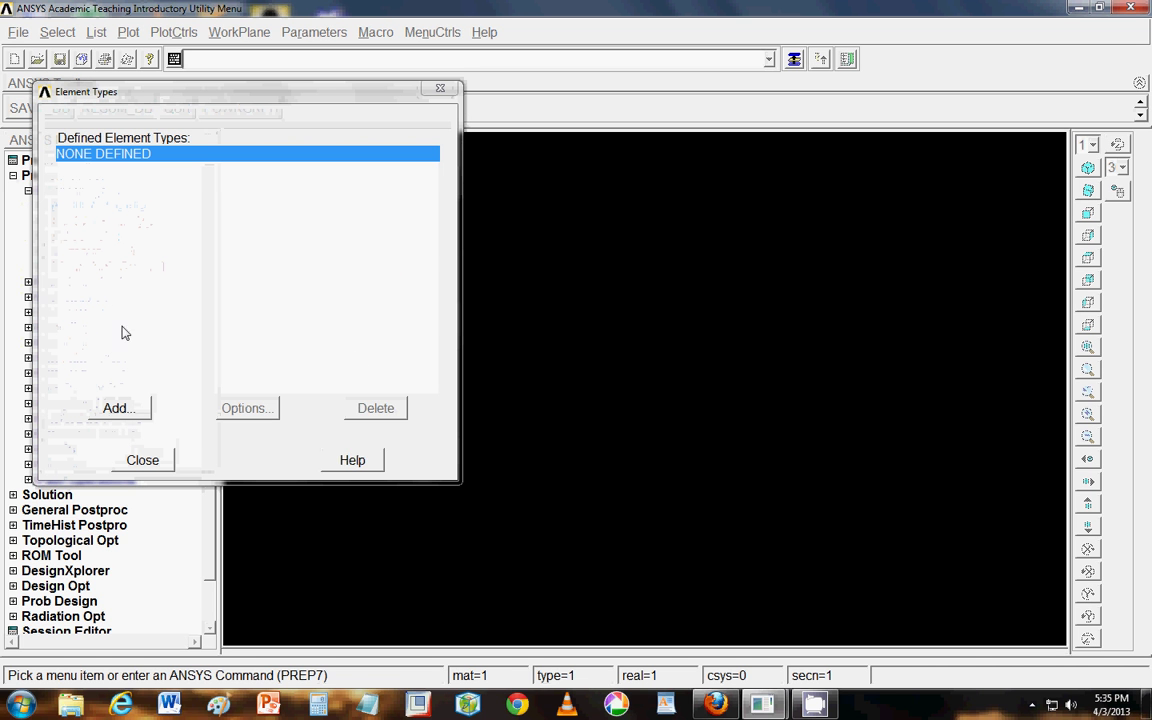
click(118, 406)
click(605, 350)
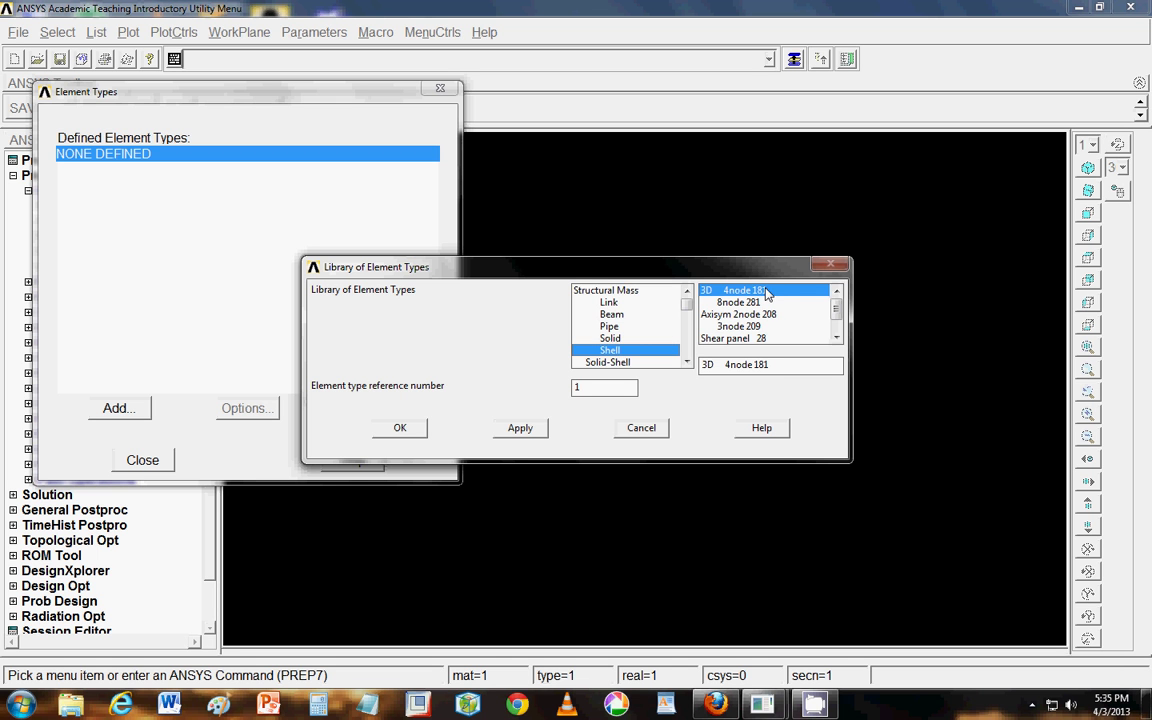
scroll(838, 312, down, 1)
scroll(834, 308, up, 1)
click(400, 428)
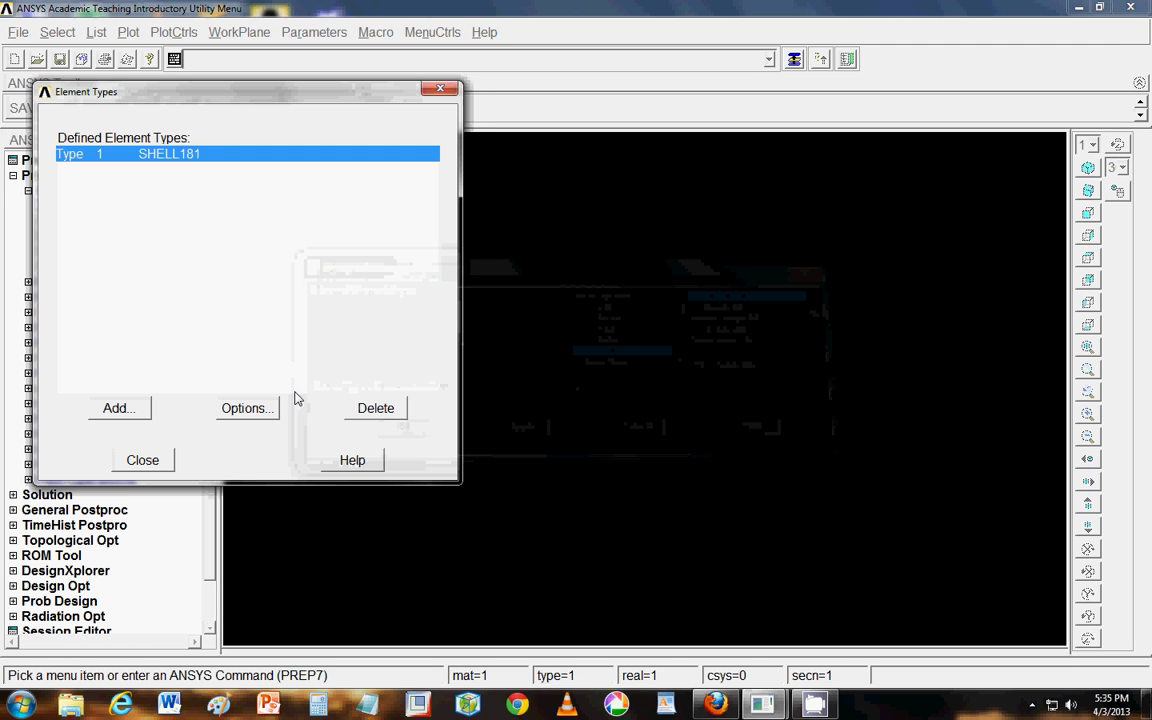
Set the SHELL181 storage of layer data (K8) to All layers and finish the element type definition
click(245, 408)
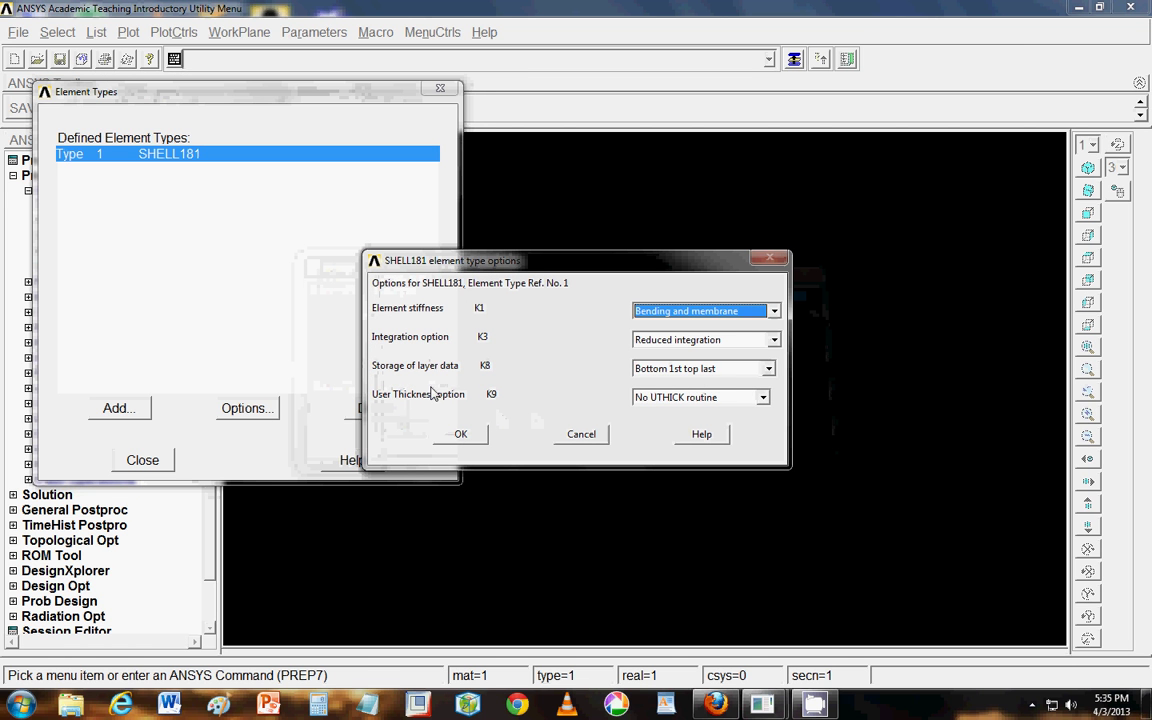
click(767, 369)
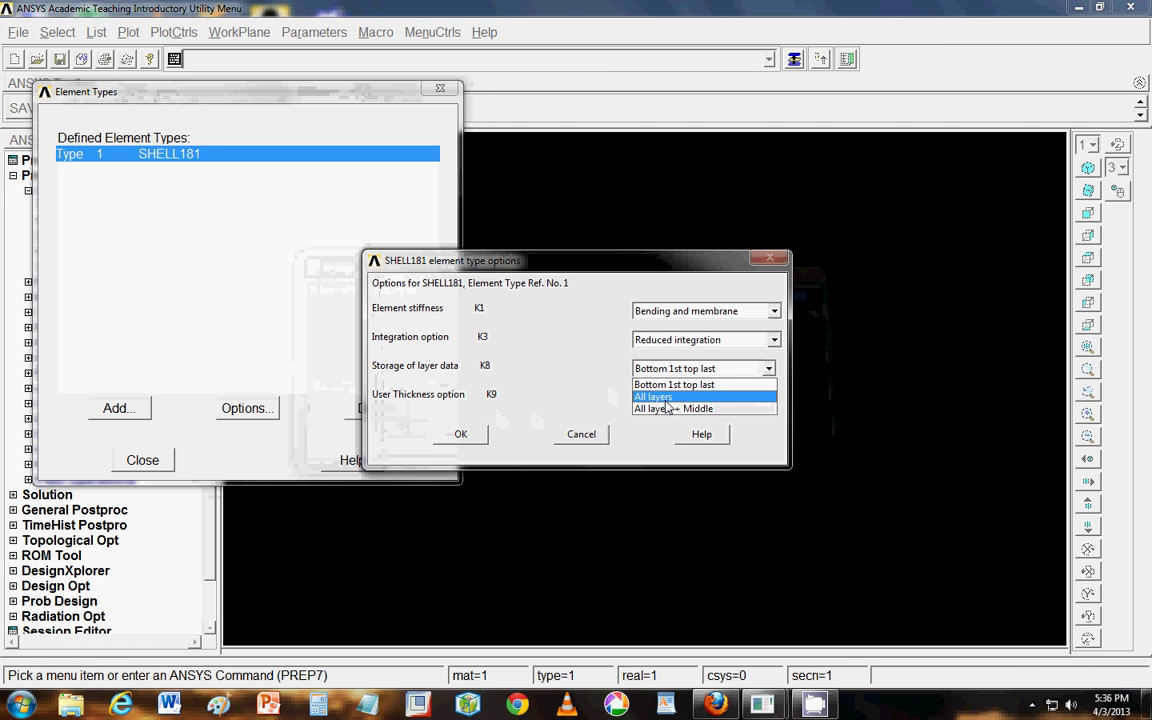
click(680, 397)
click(462, 436)
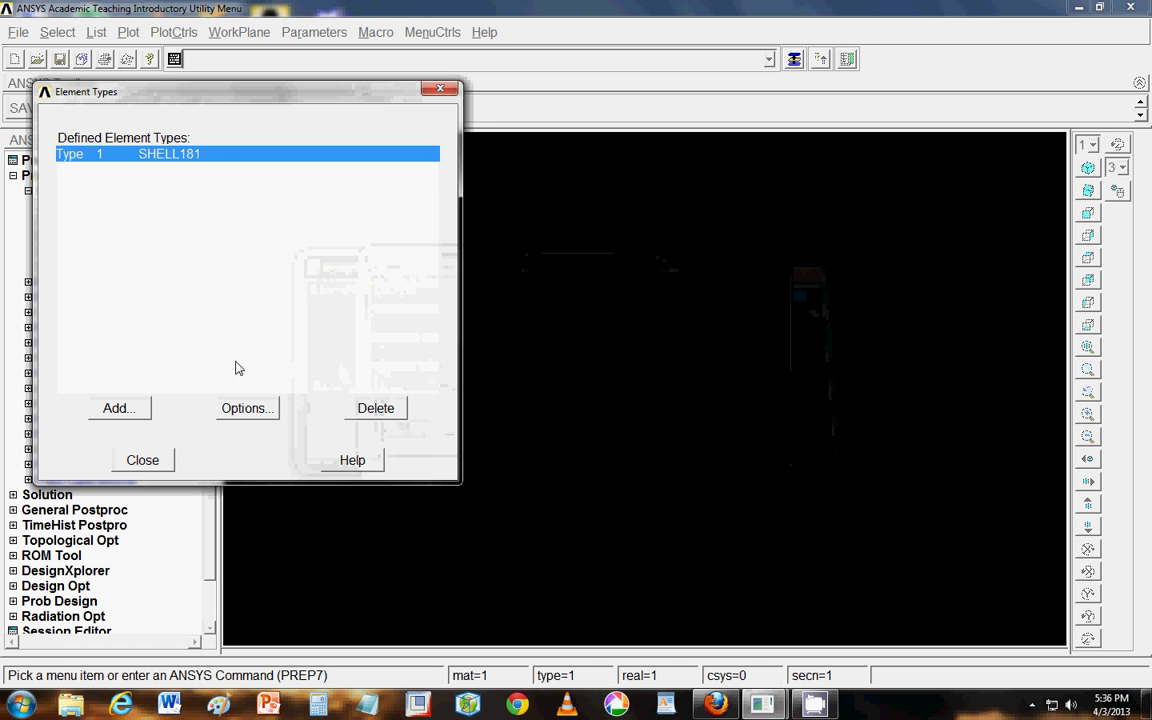
click(145, 462)
click(28, 190)
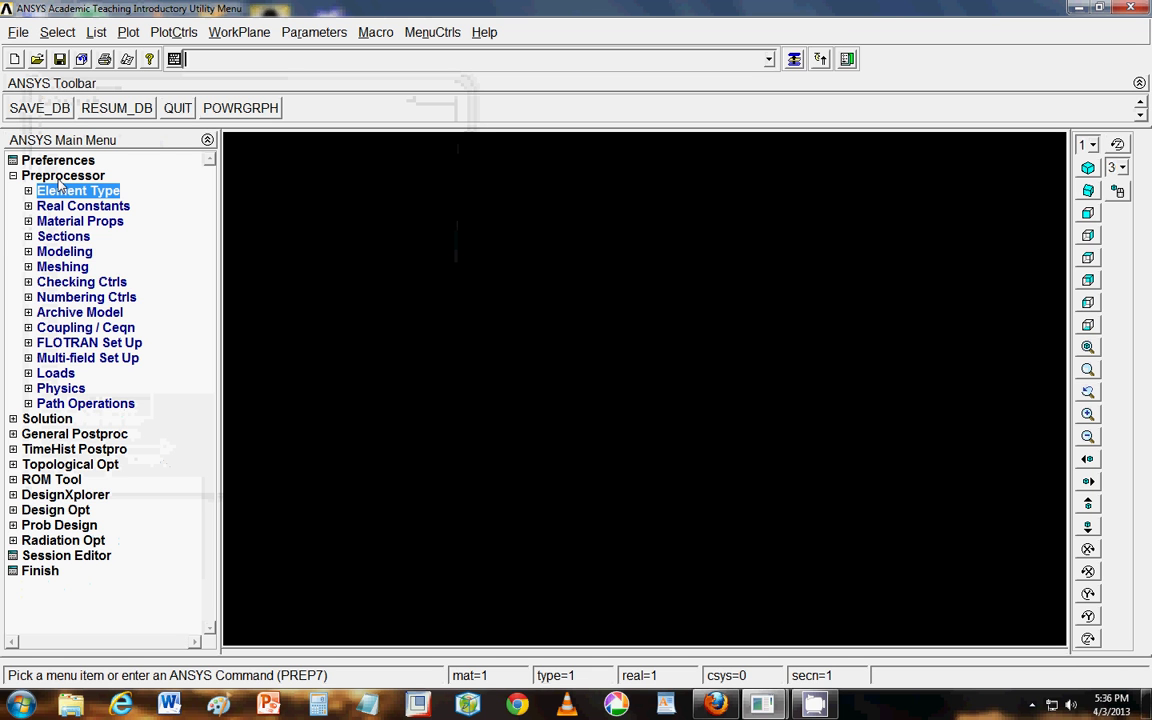
Open the structural linear elastic orthotropic property definition for material model 1
click(29, 222)
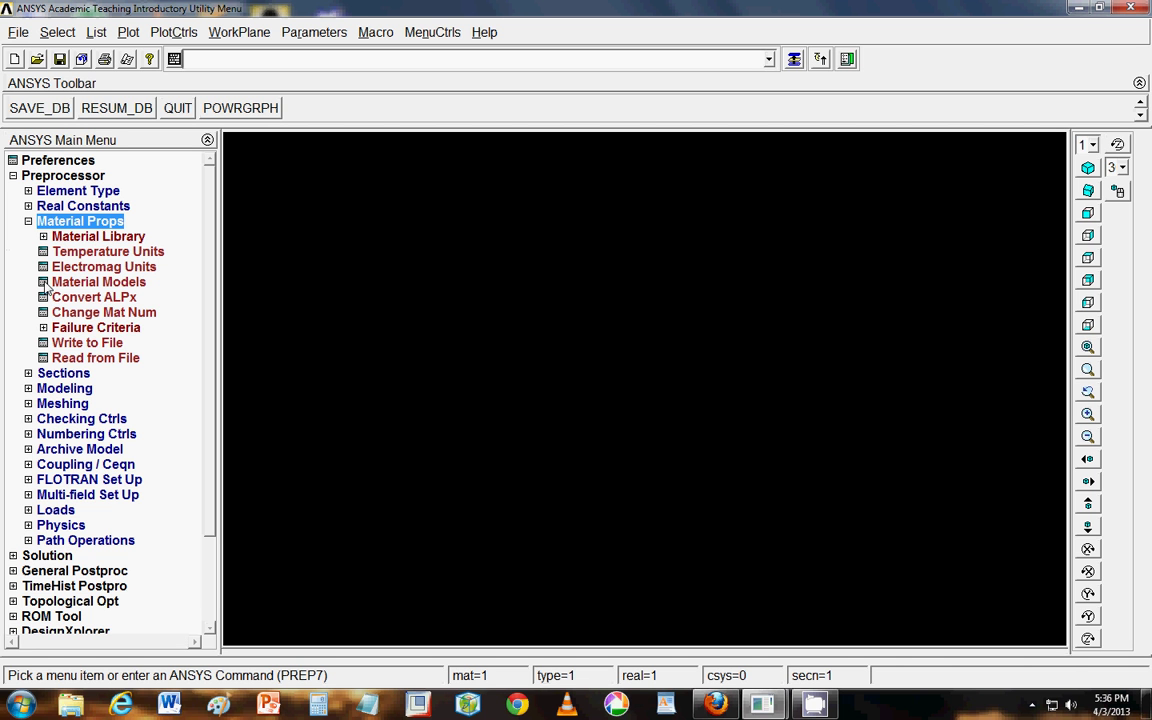
click(45, 284)
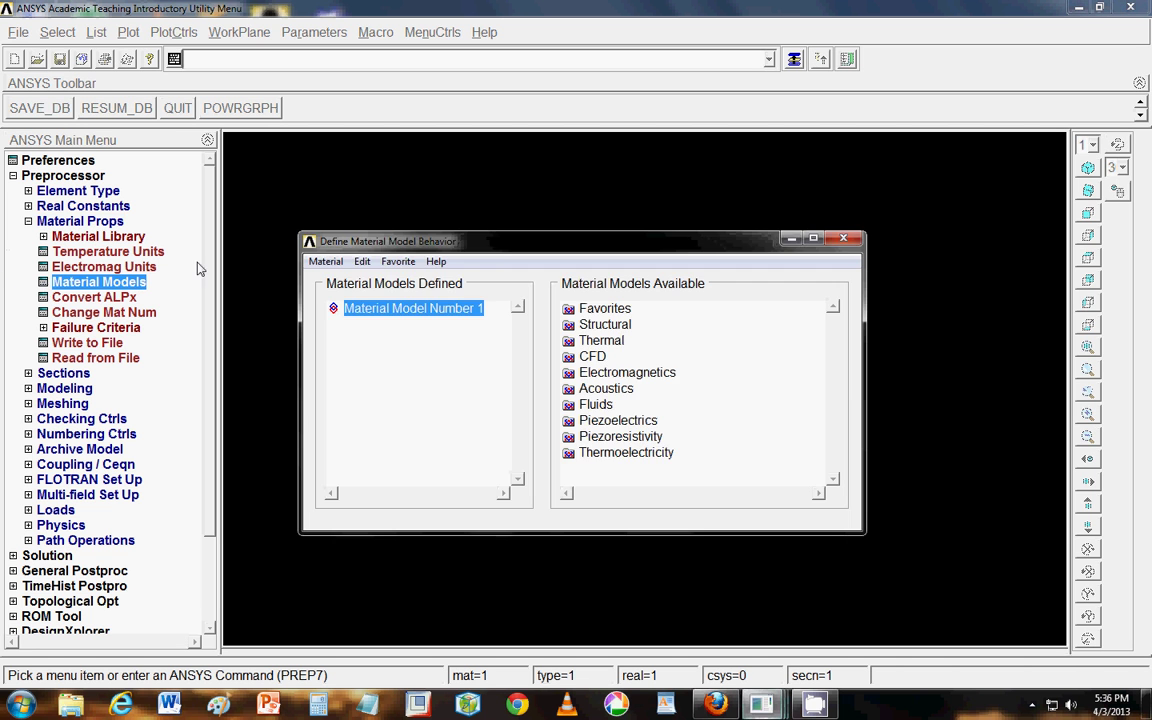
double_click(602, 325)
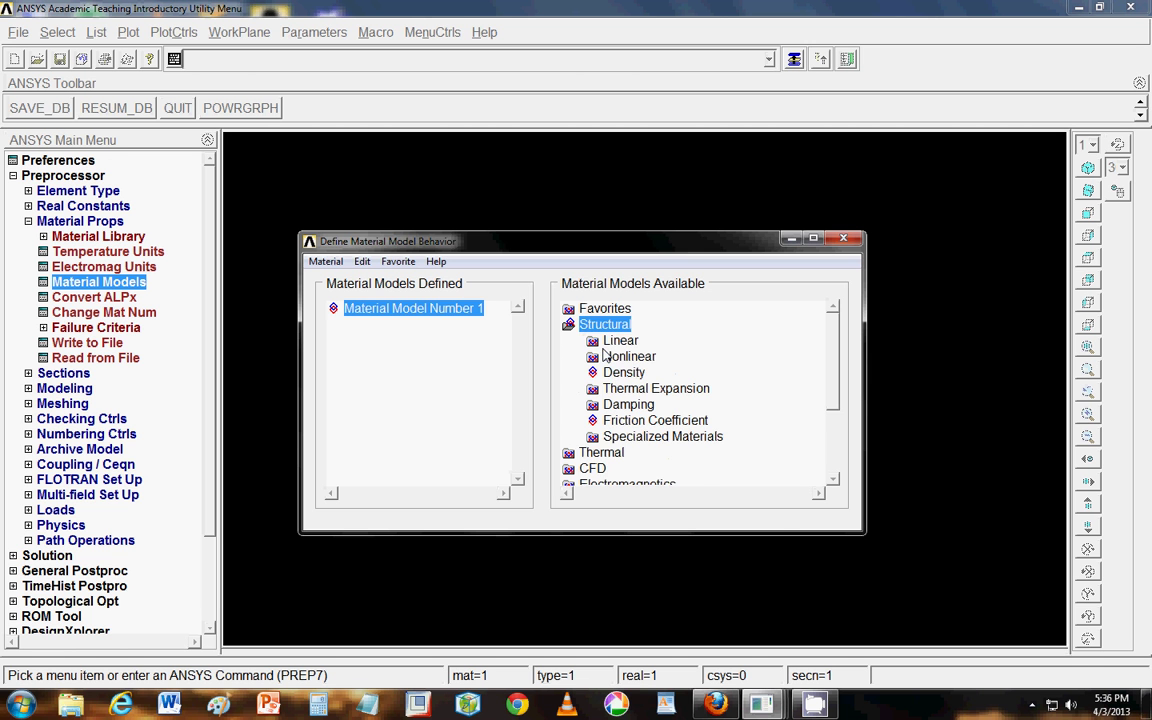
double_click(618, 341)
double_click(645, 356)
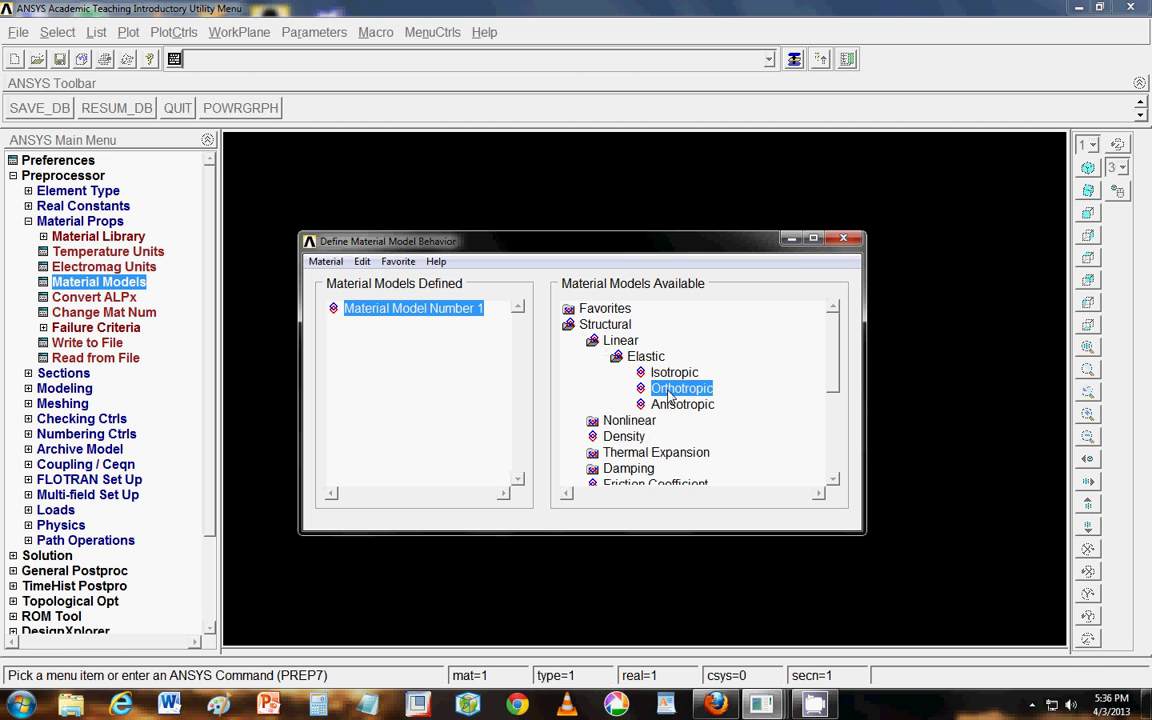
double_click(675, 388)
drag(492, 236, 455, 168)
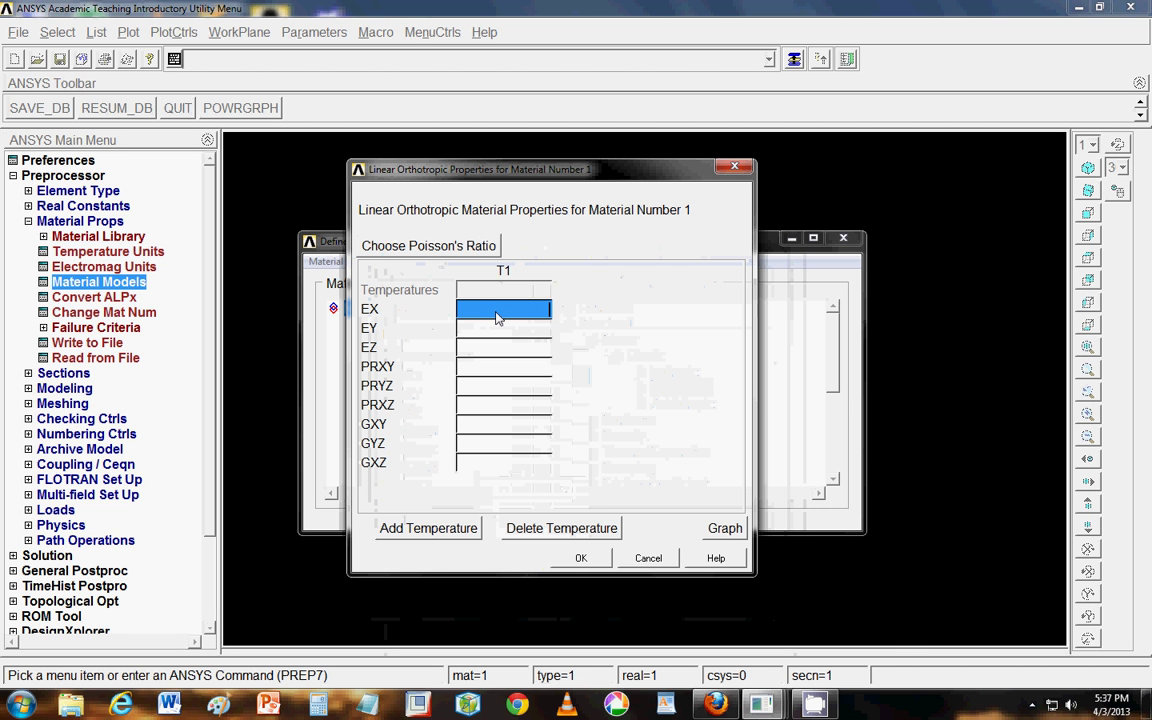
Set material 1's elastic moduli to EX 58e09, EY 10e09 and EZ 10e09
text(58e09)
click(506, 328)
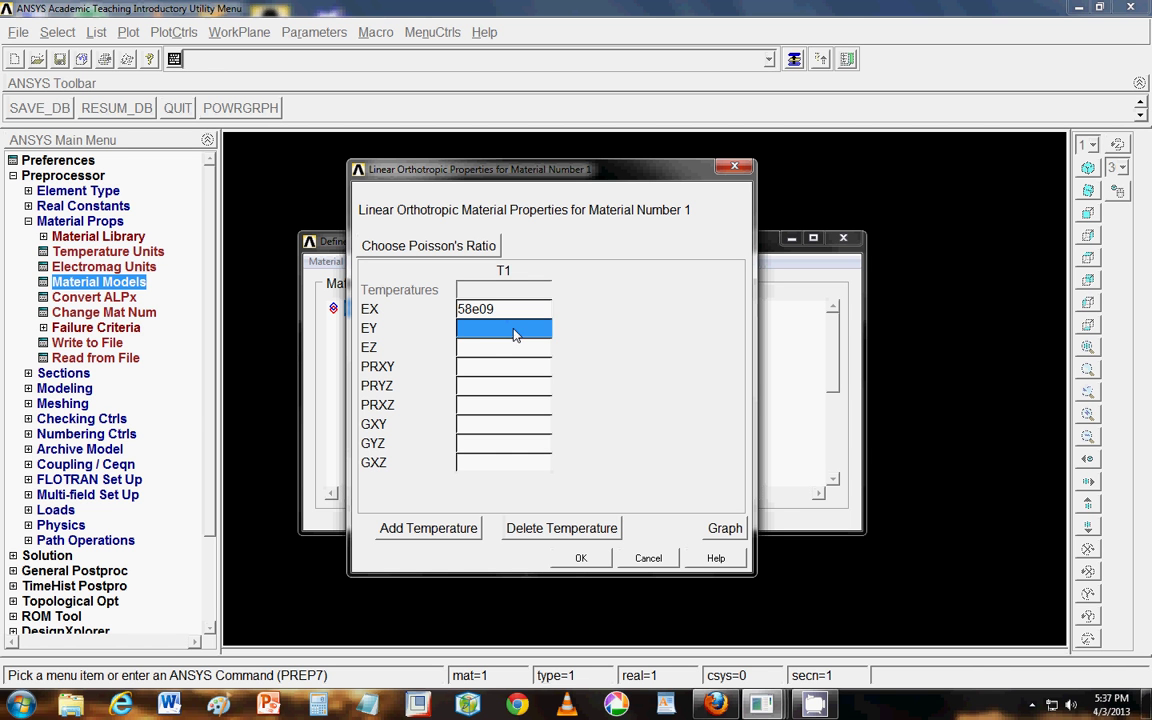
text(10e)
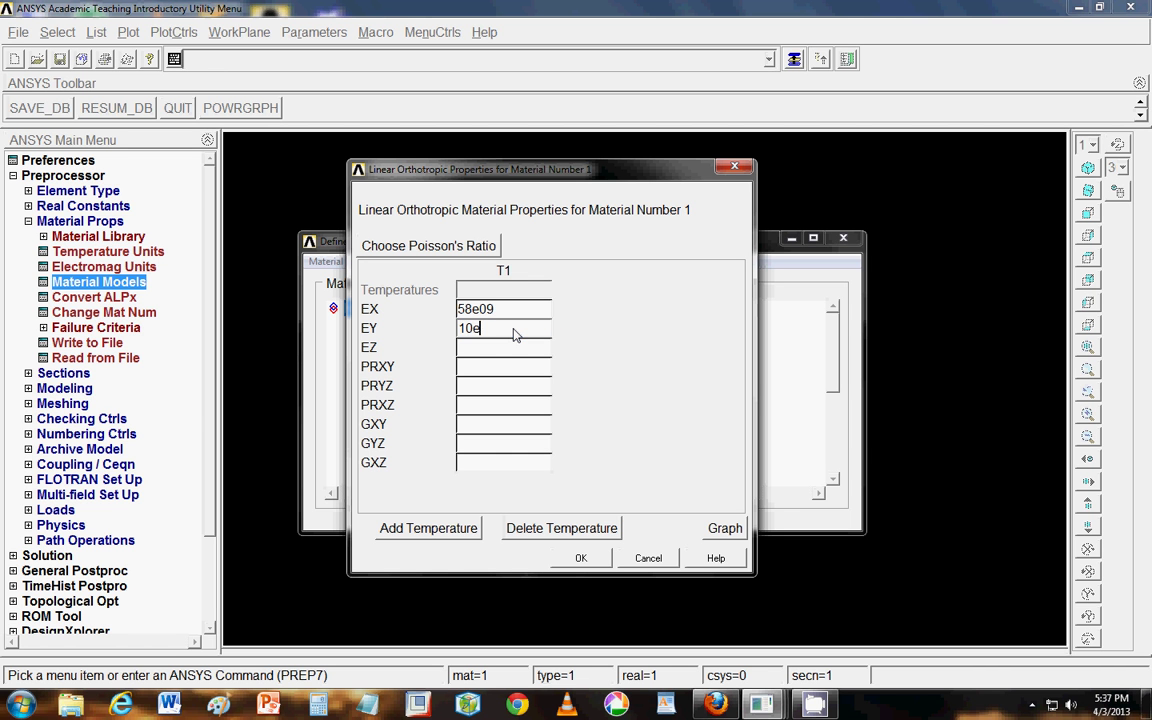
text(09)
key(Tab)
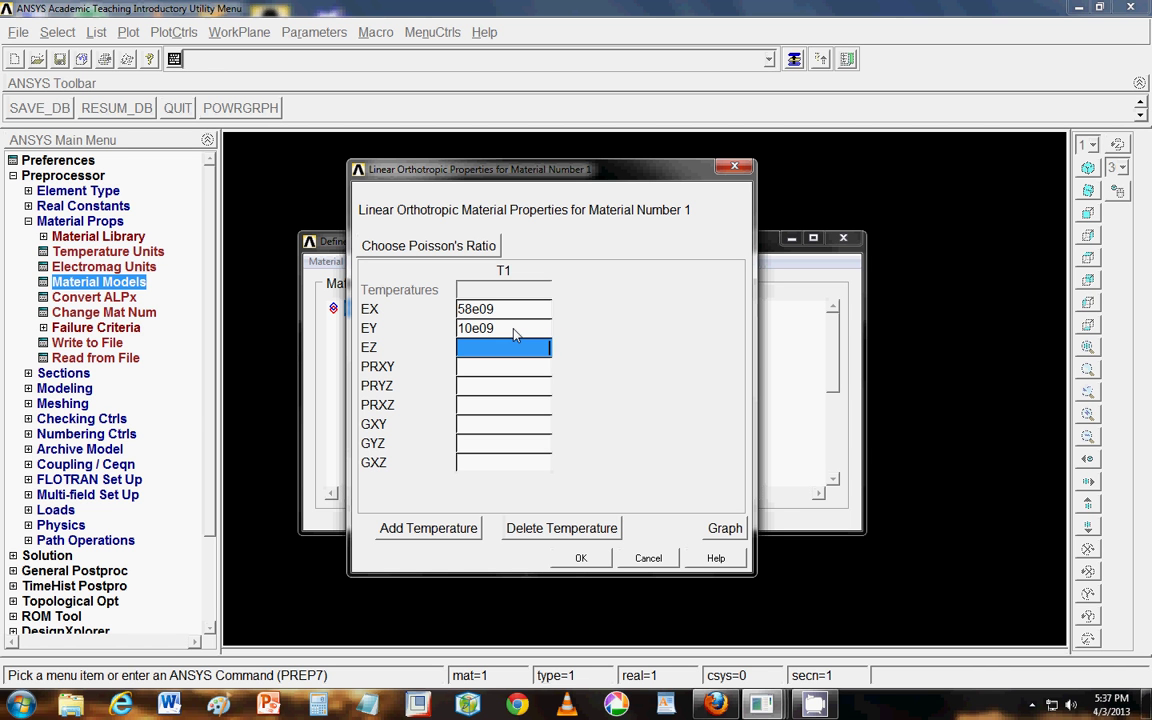
text(10)
key(Tab)
text(09)
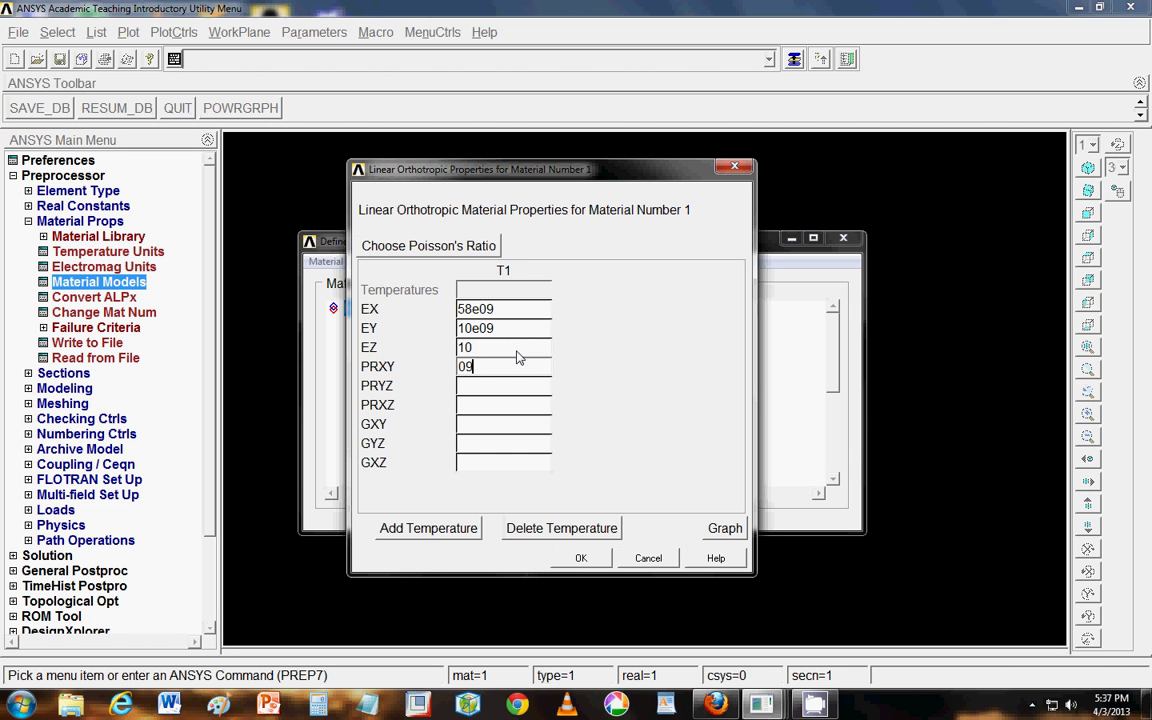
double_click(516, 350)
double_click(514, 368)
key(BackSpace)
click(500, 350)
text(e09)
Set material 1's Poisson's ratios PRXY, PRYZ and PRXZ to 0.29 each
click(506, 375)
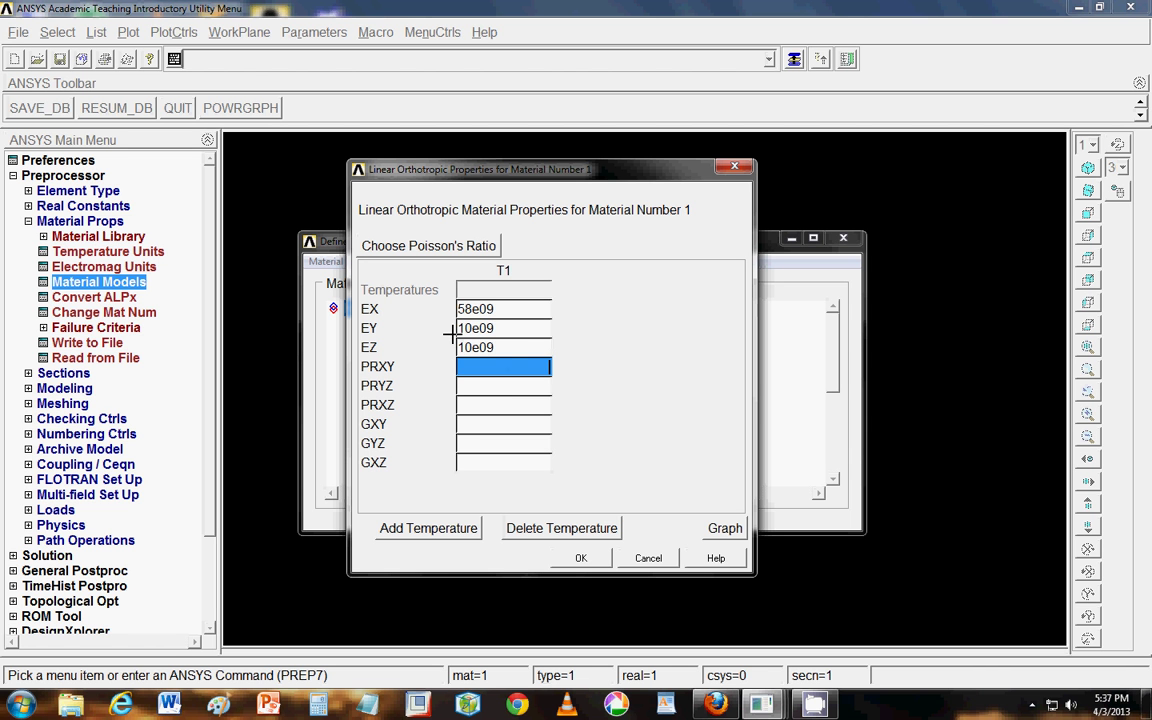
text(0.29)
key(Tab)
text(0.529)
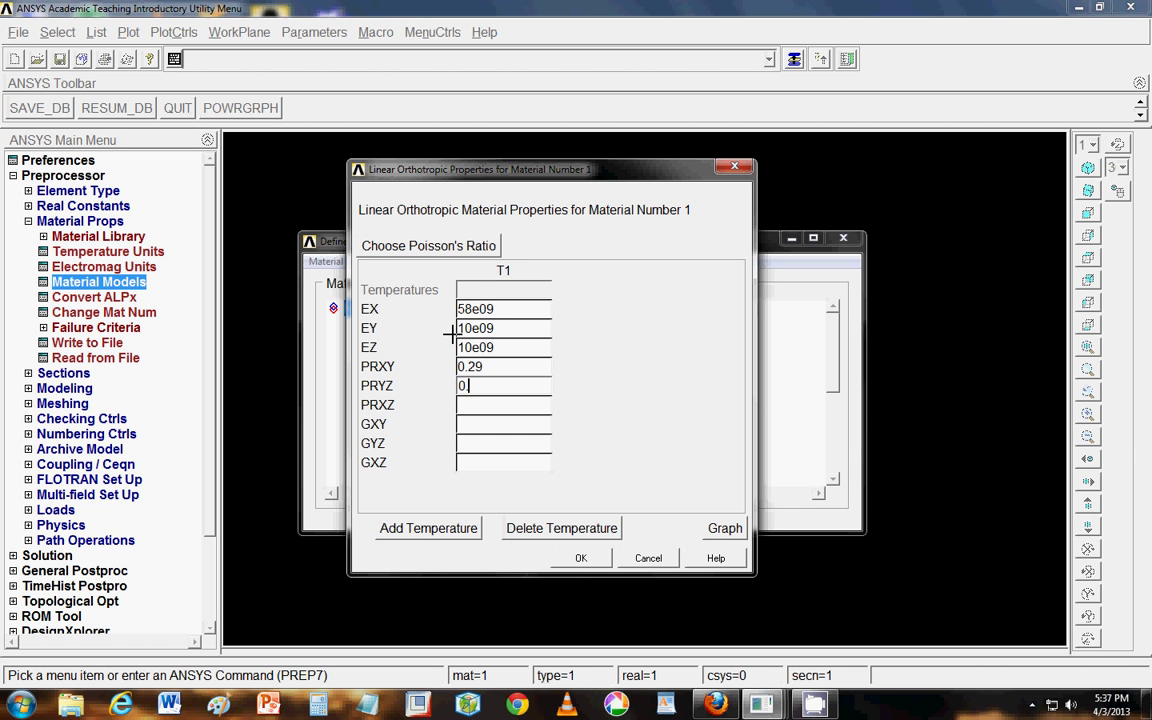
key(BackSpace)
key(BackSpace)
key(BackSpace)
text(29)
key(Tab)
text(0.259)
key(BackSpace)
key(BackSpace)
text(9)
Set material 1's shear moduli to GXY 8e09, GYZ 5e09 and GXZ 5e09, and accept the orthotropic properties
click(498, 430)
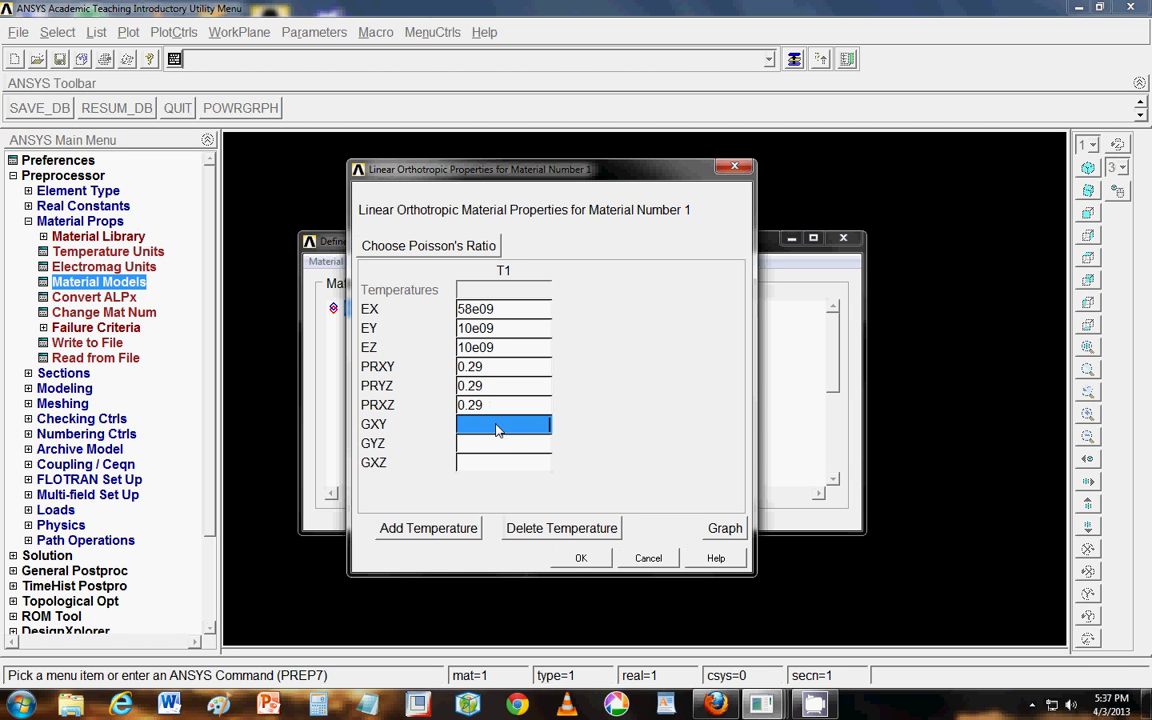
text(8e09)
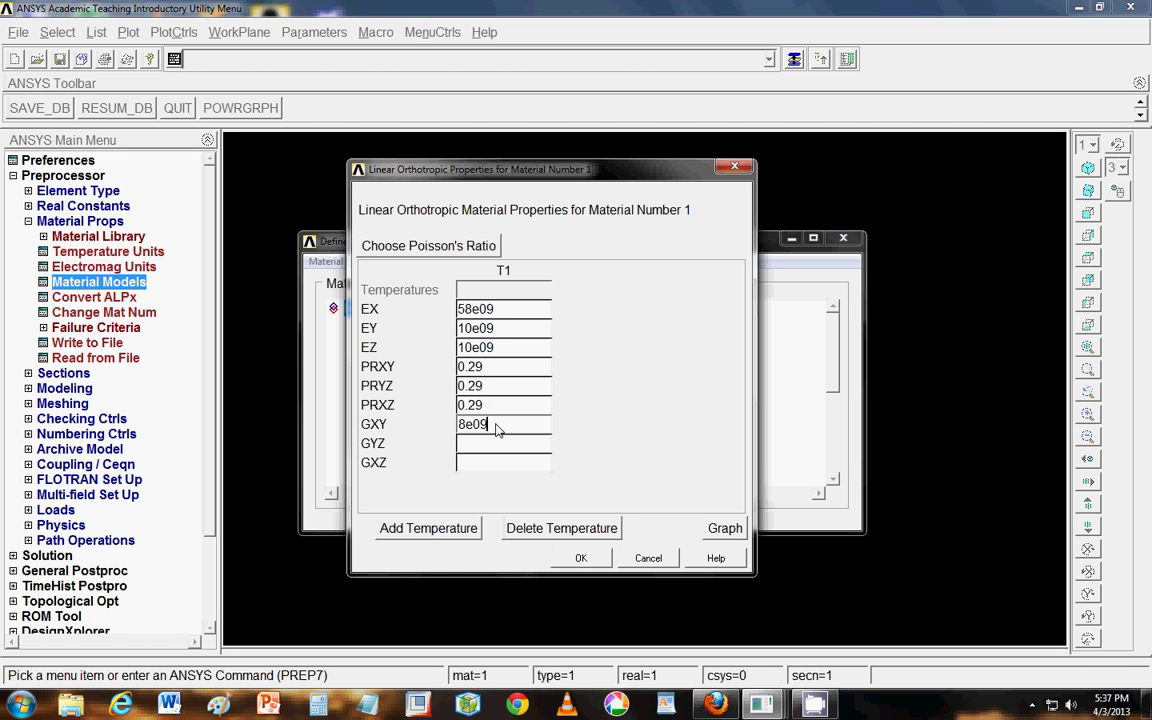
key(Tab)
text(5e09)
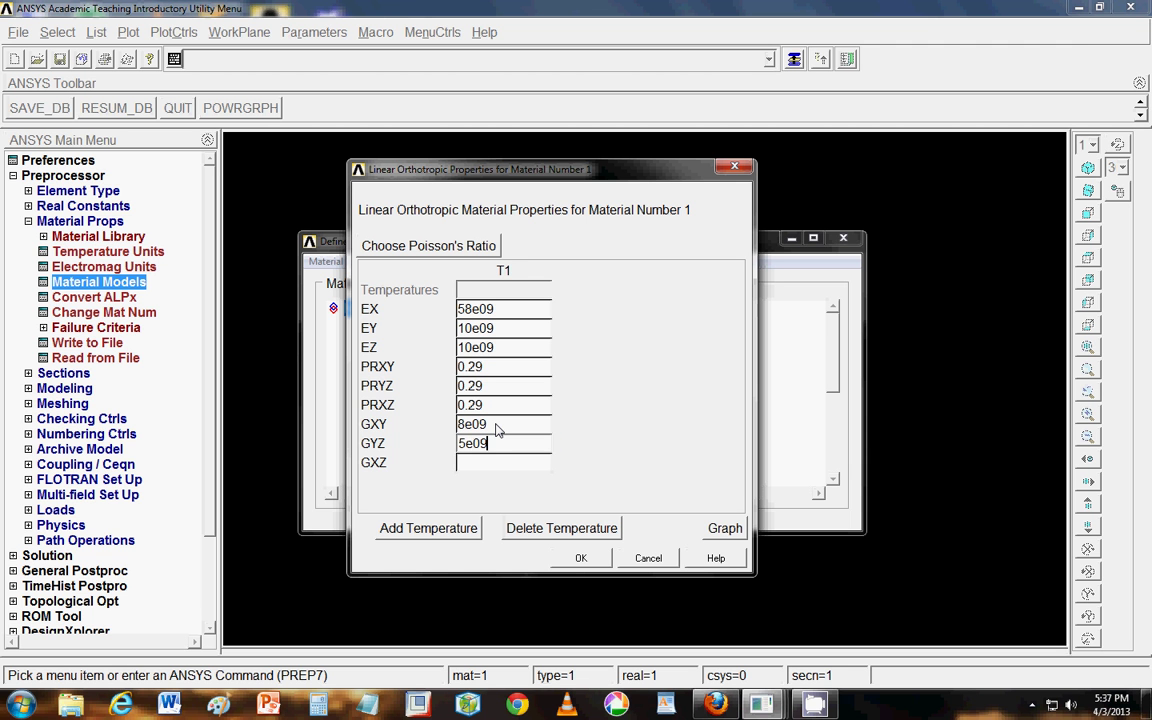
key(Tab)
text(5e09)
click(578, 557)
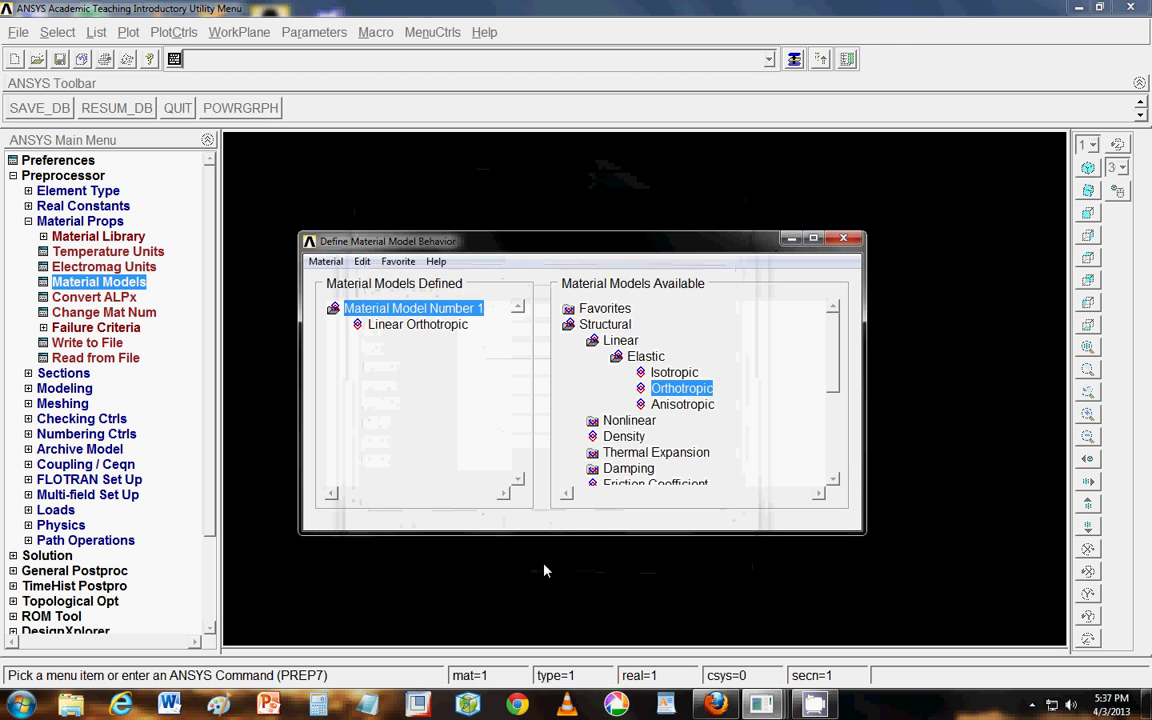
Define a density of 2200 for material 1
double_click(622, 437)
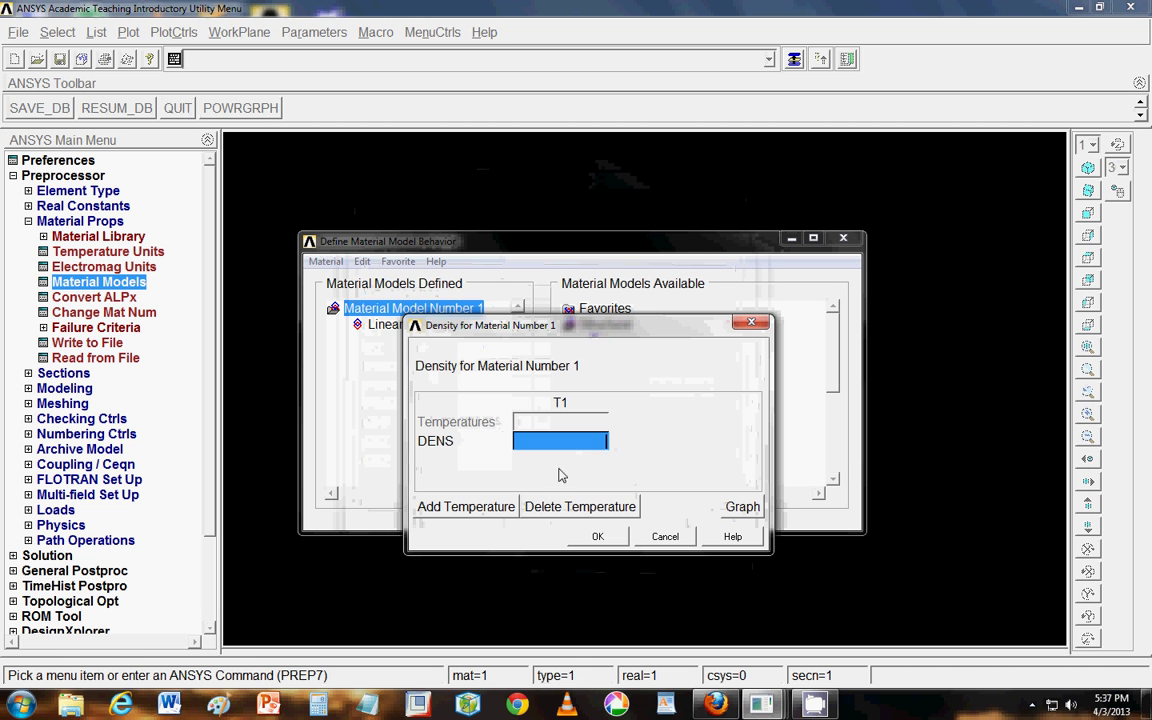
text(2200)
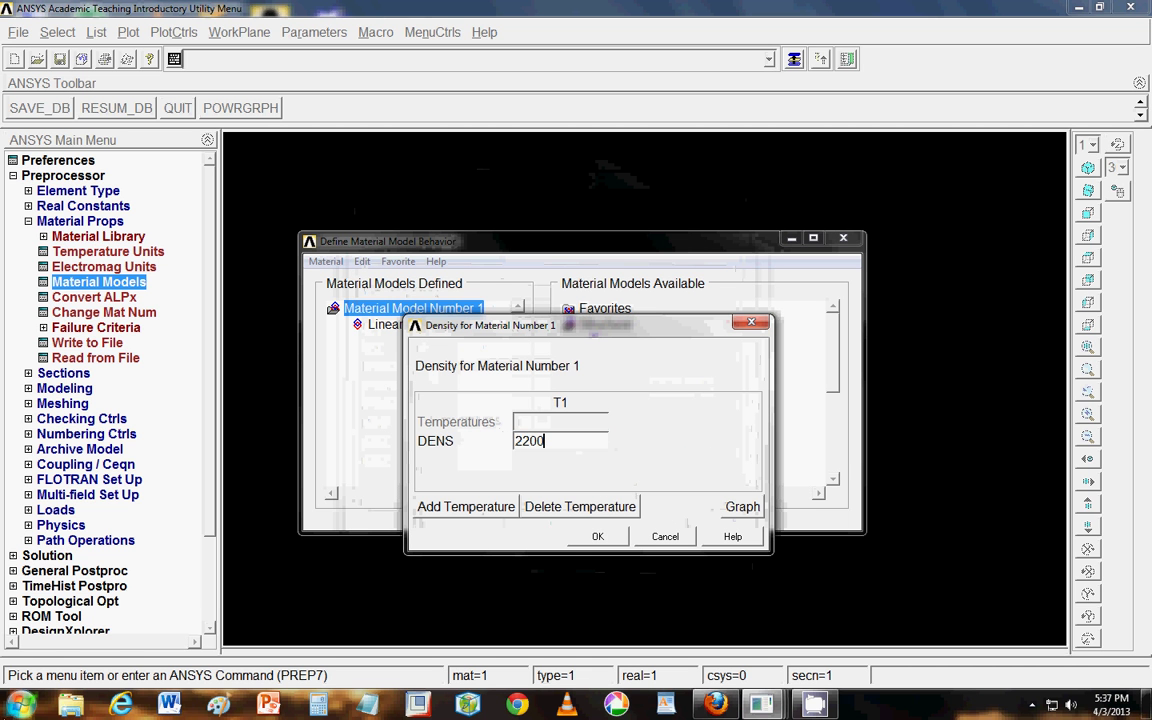
click(585, 537)
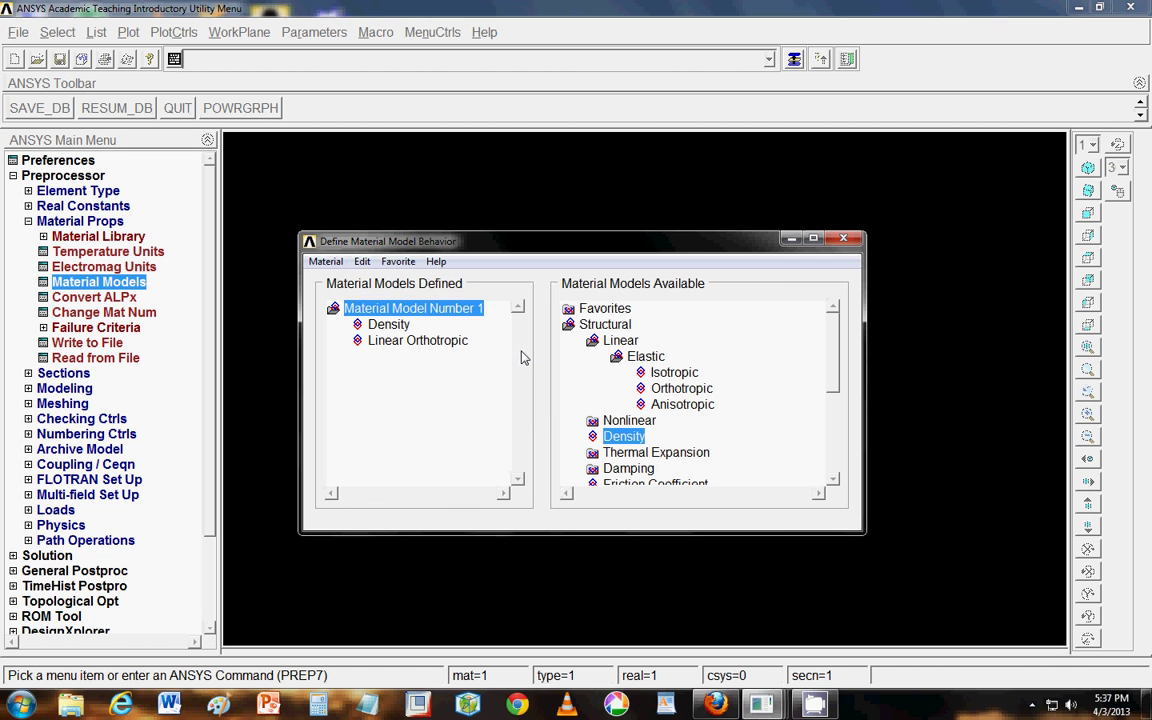
Create a second material model with ID 2
click(326, 262)
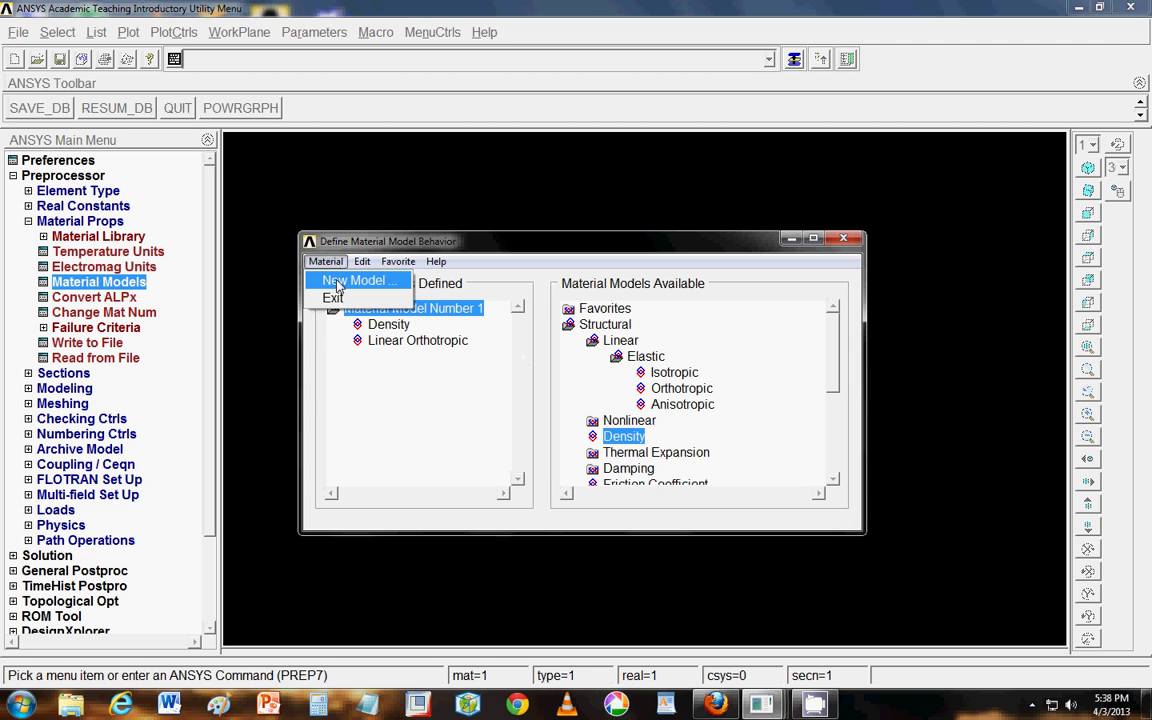
click(338, 287)
key(Return)
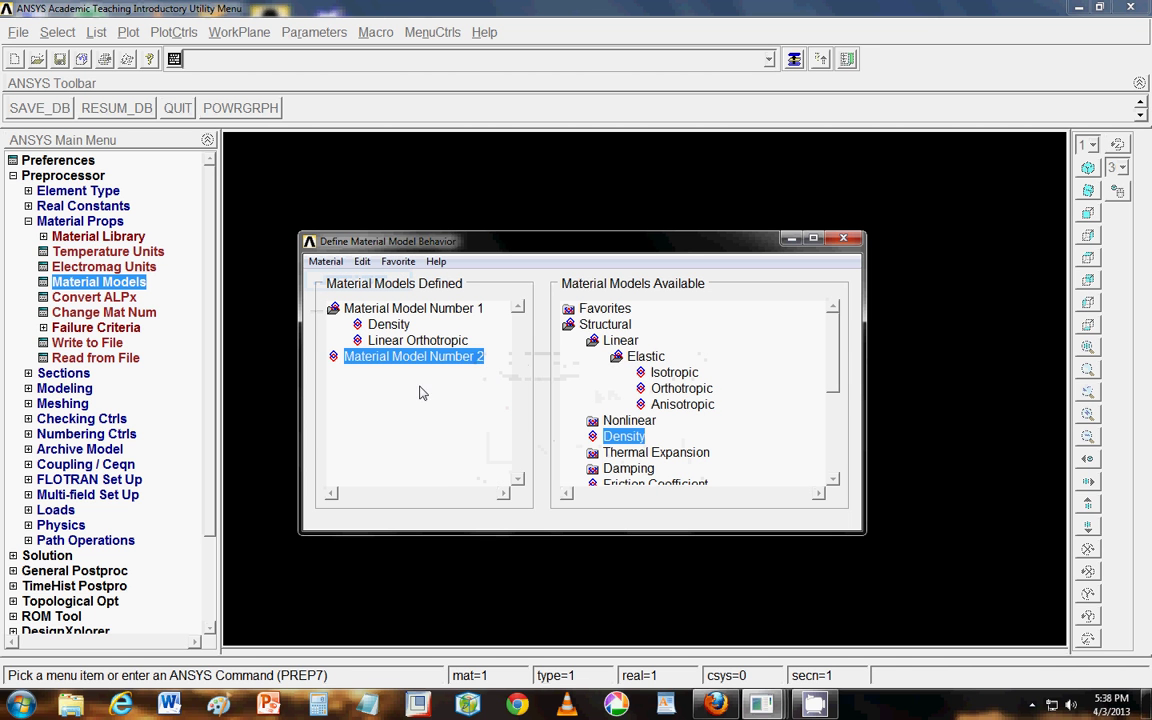
Define linear elastic isotropic properties for material 2 with EX 200e09 and PRXY 0.3
double_click(588, 326)
double_click(590, 326)
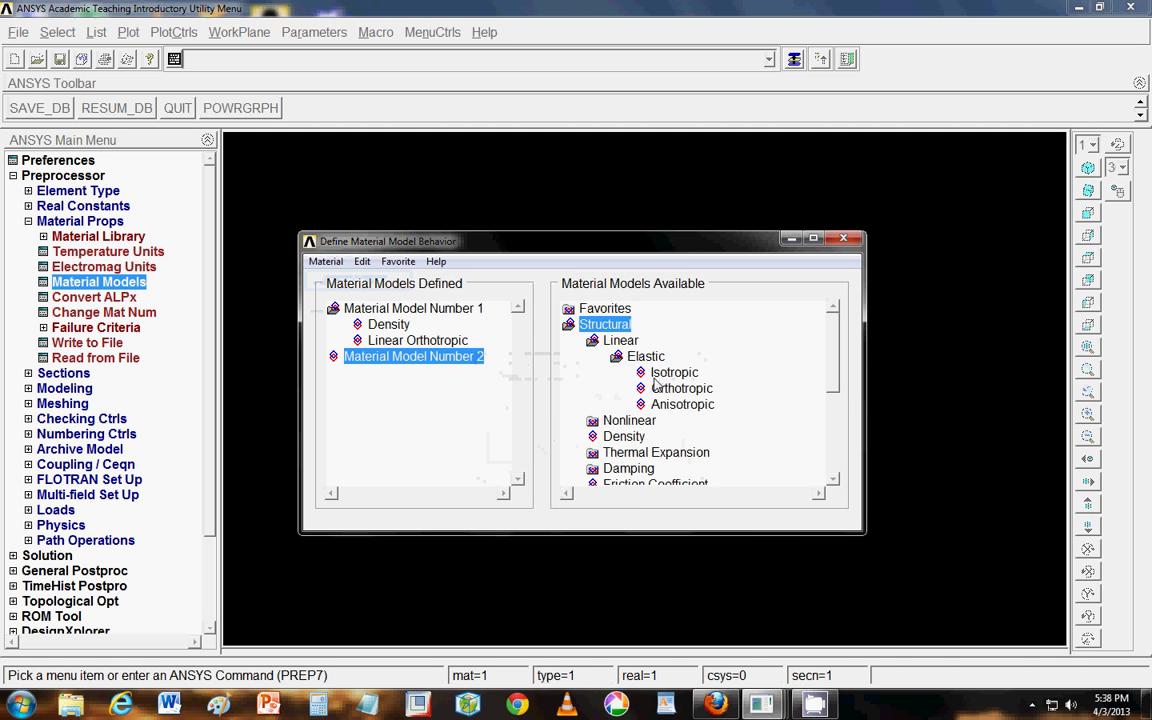
double_click(658, 373)
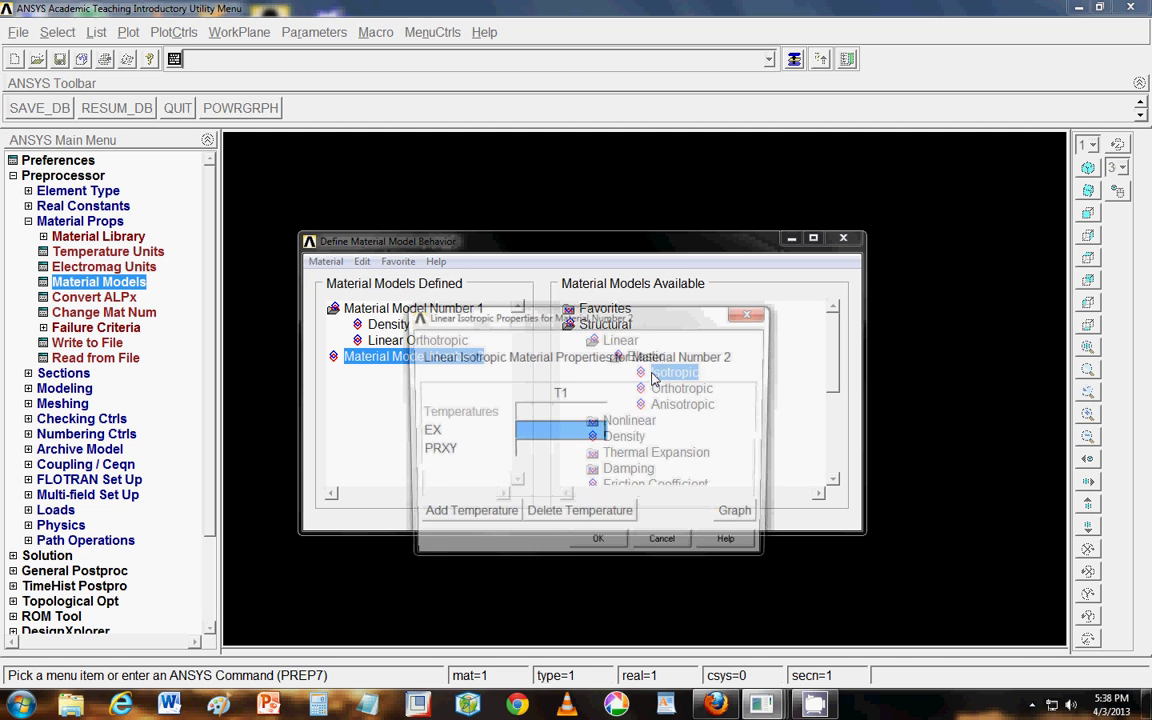
text(200e09)
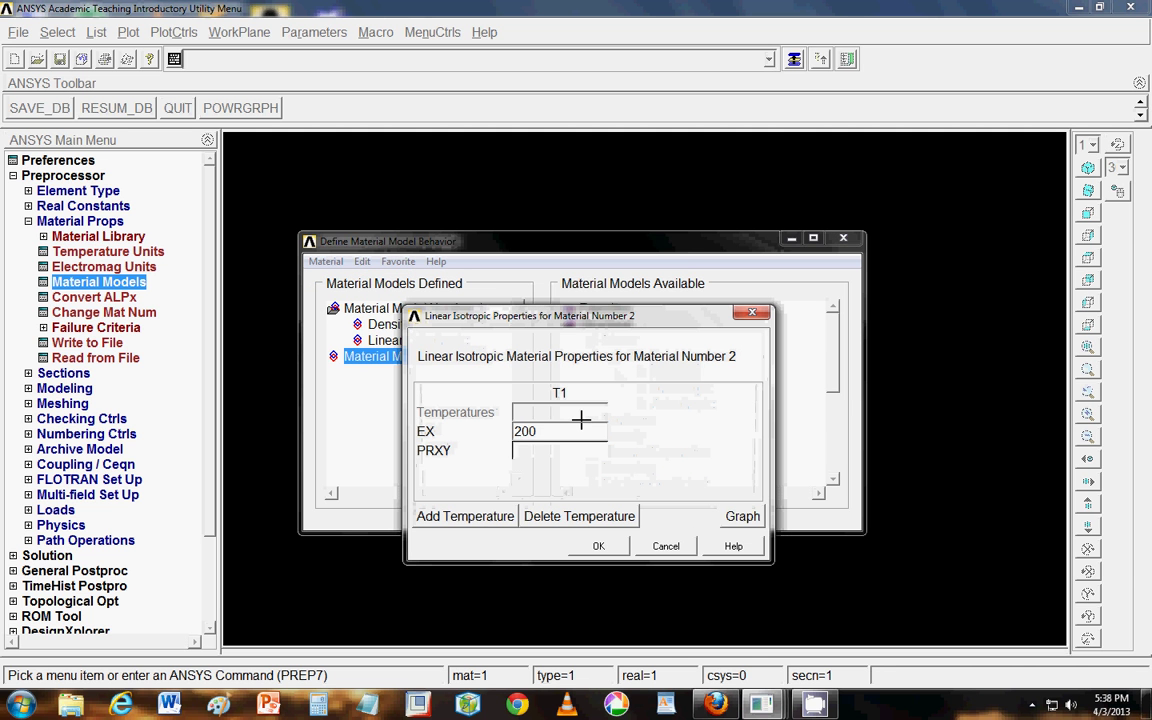
click(530, 451)
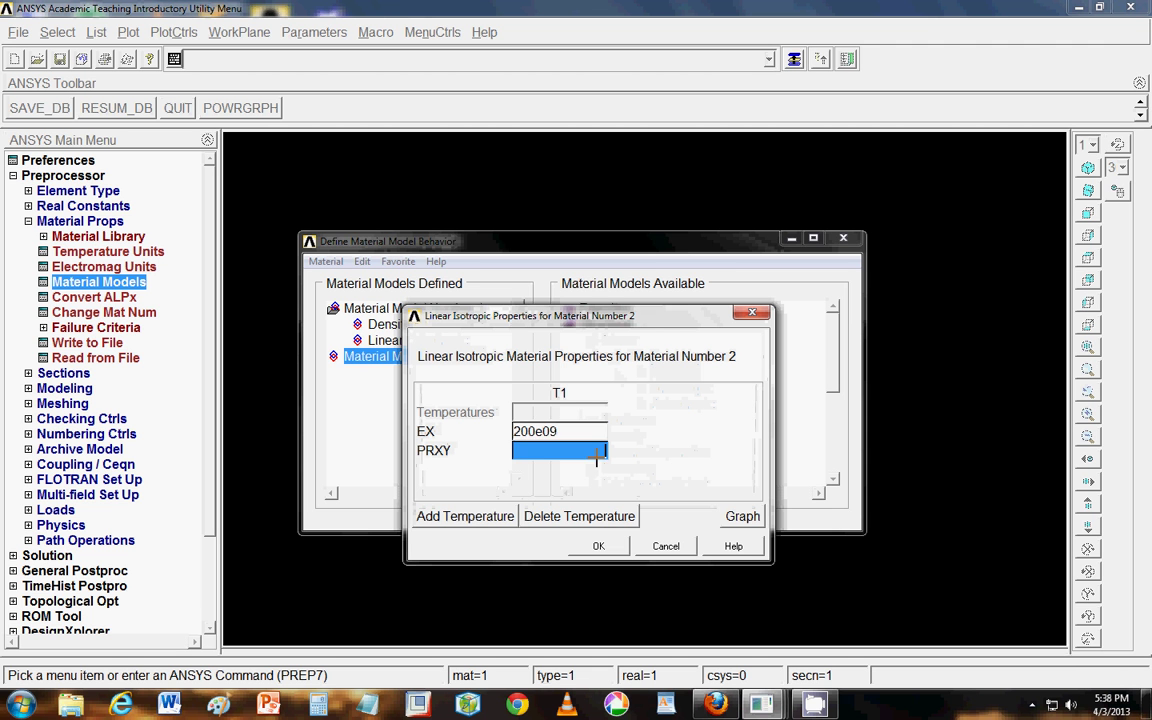
text(0.3)
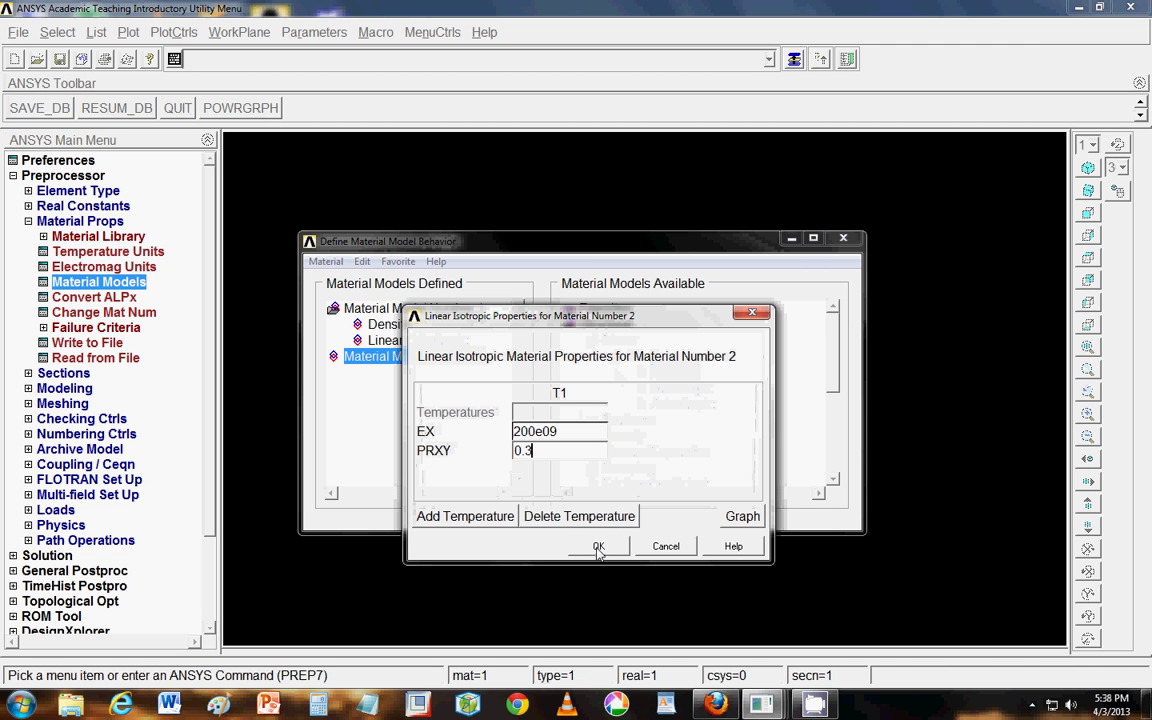
click(598, 545)
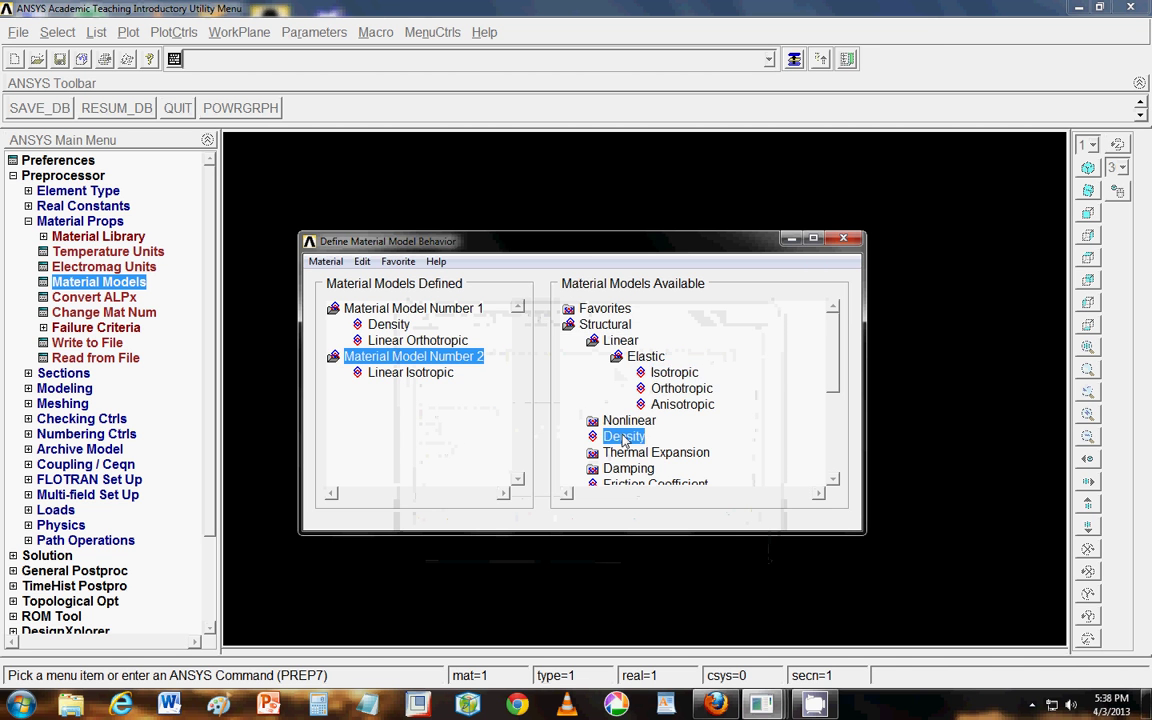
Define a density of 7800 for material 2 and finish defining material models
double_click(590, 434)
text(7800)
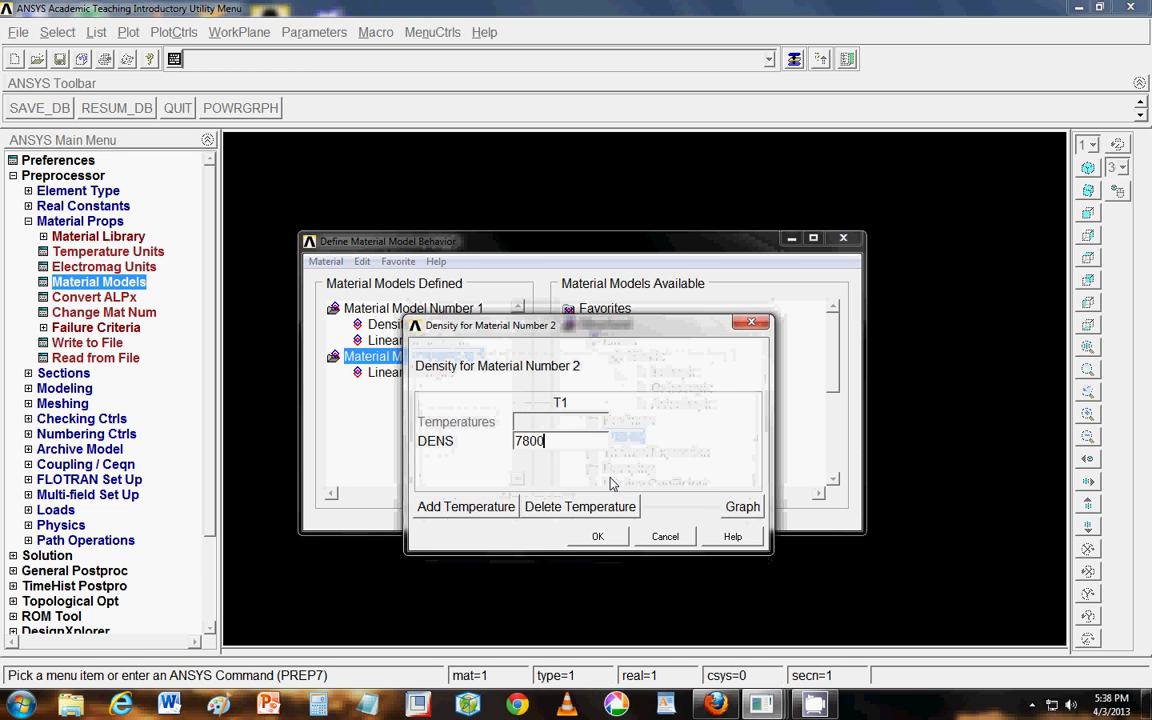
click(598, 536)
click(843, 238)
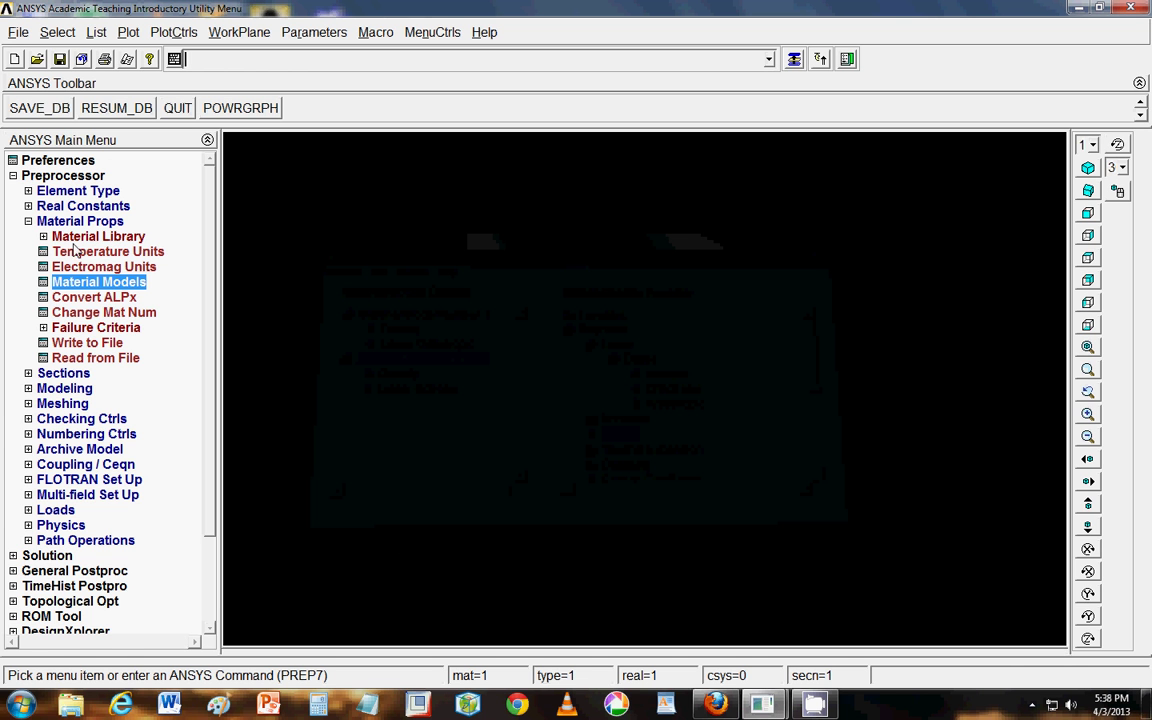
Start a shell lay-up section with ID 1 and add two layers, for three layers in total
click(28, 221)
click(28, 236)
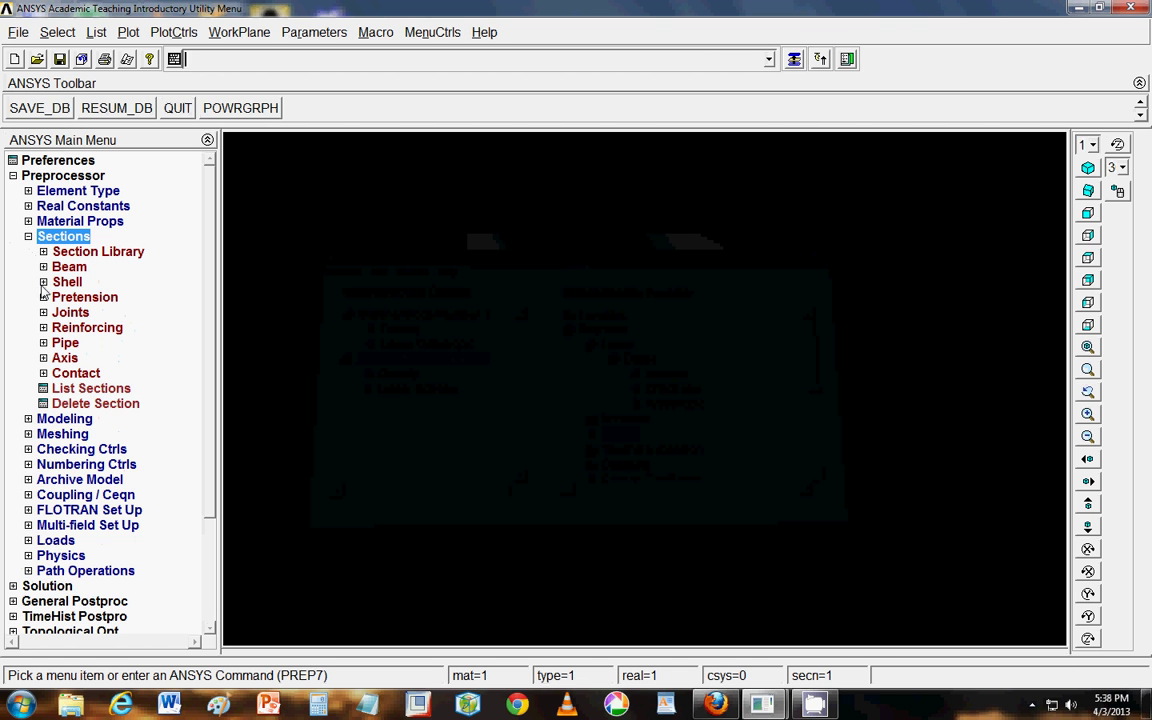
click(43, 283)
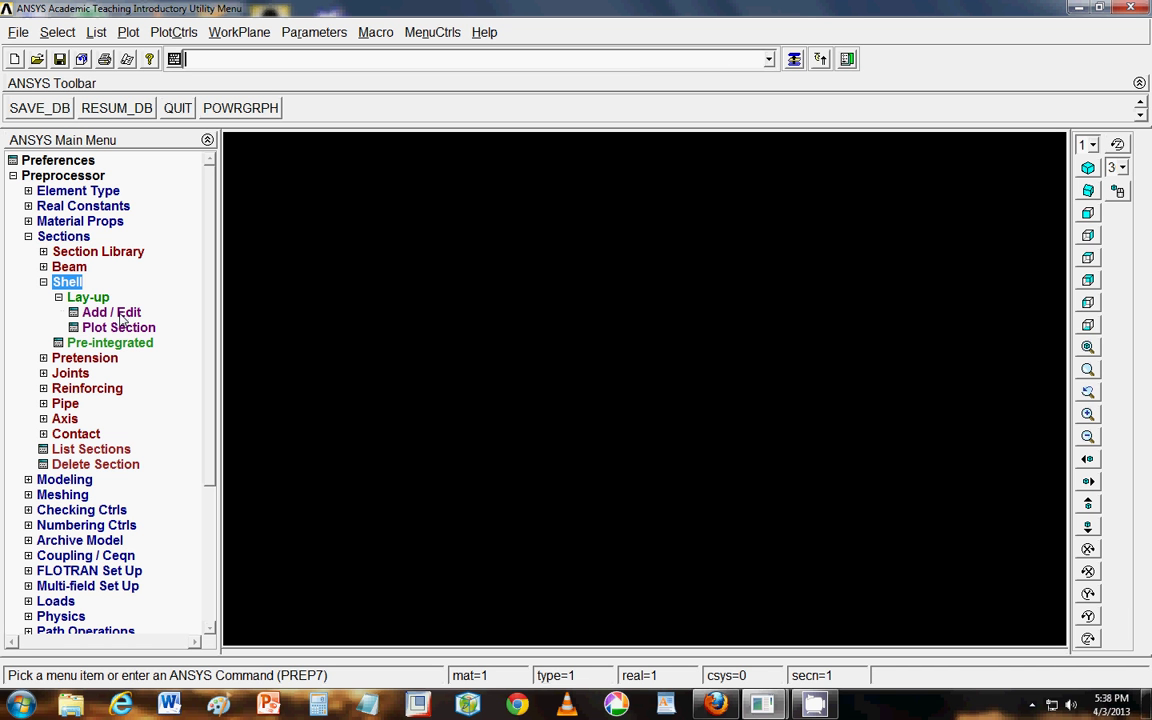
click(120, 316)
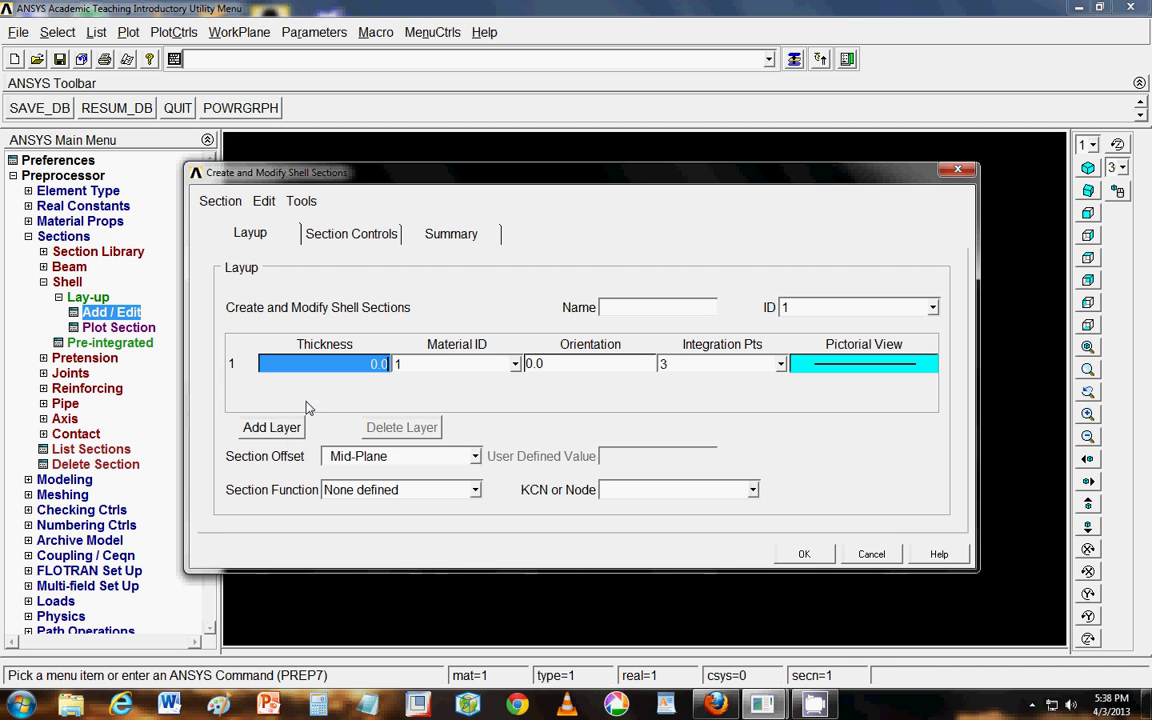
click(278, 428)
click(276, 428)
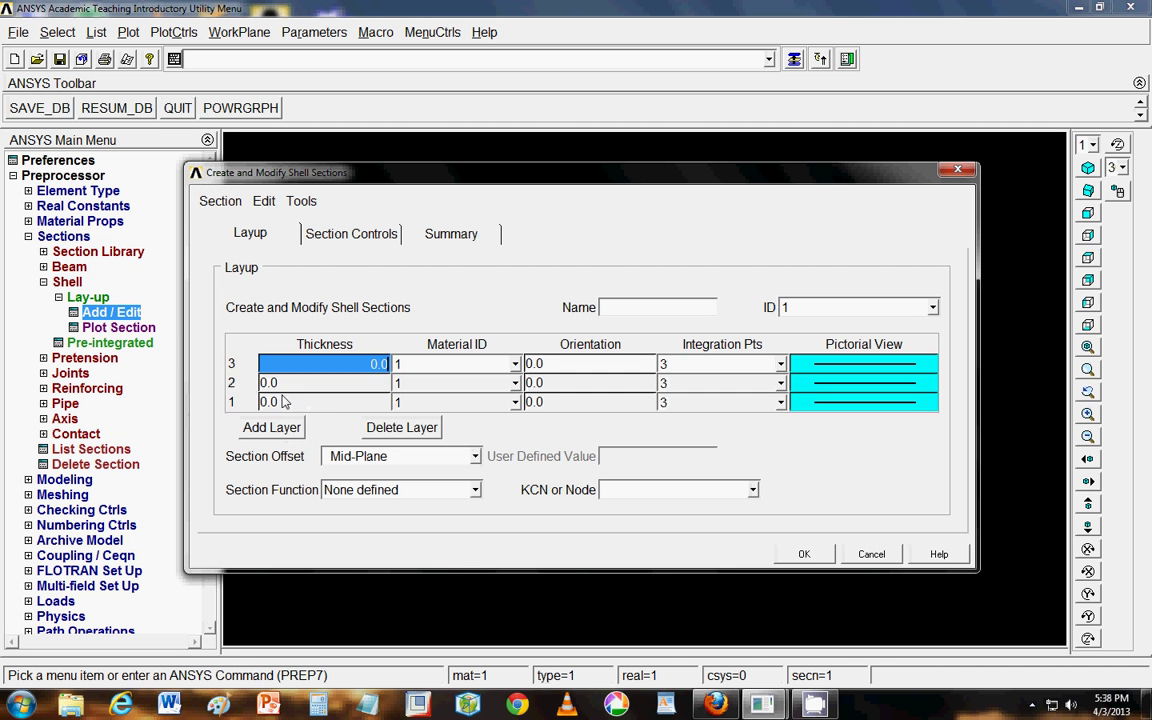
Set the thickness of layers 1, 2 and 3 to 0.001 each
click(322, 396)
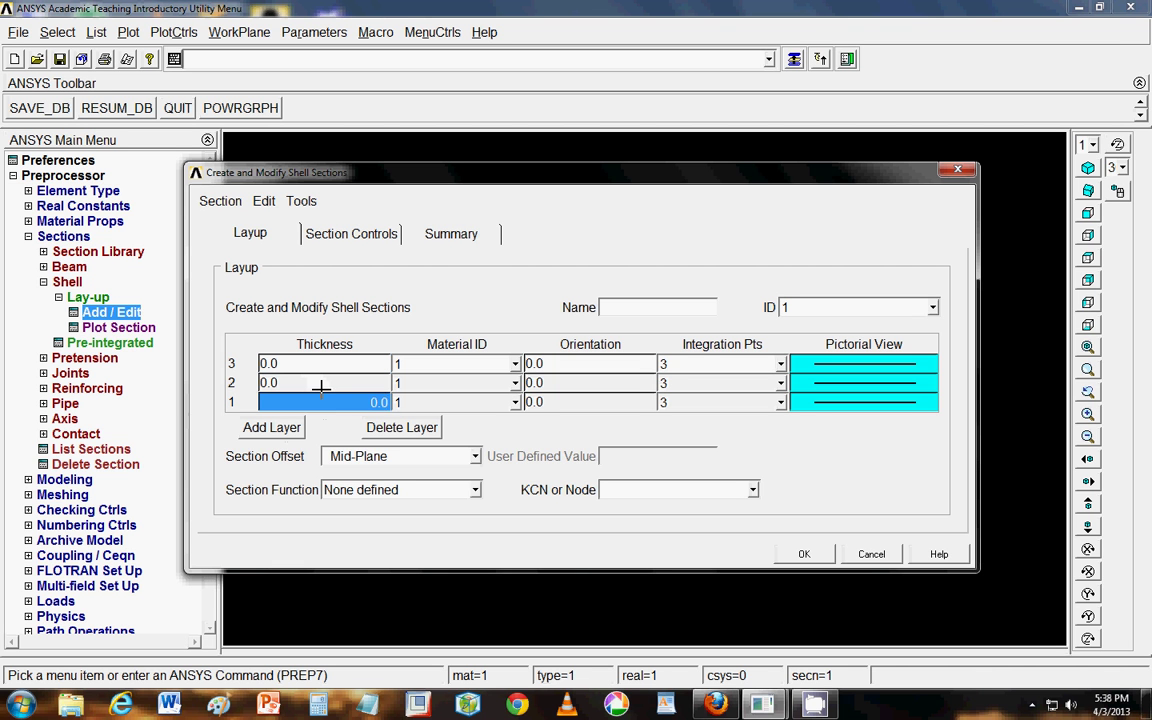
text(01)
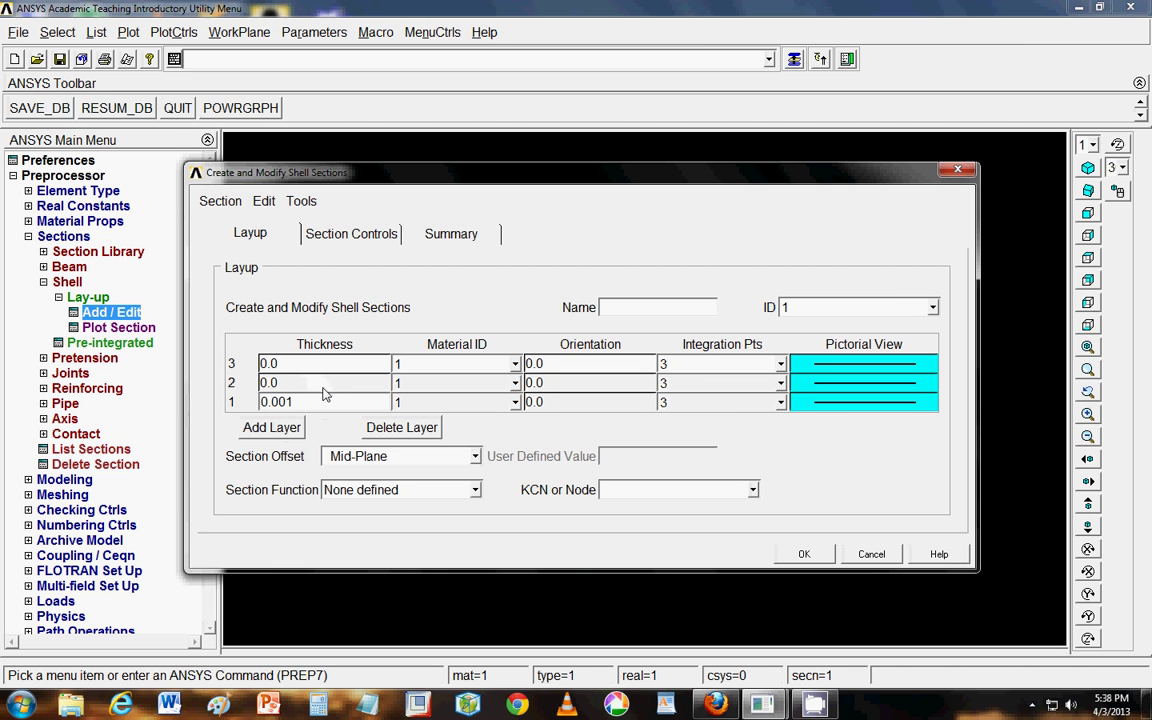
click(324, 390)
text(01)
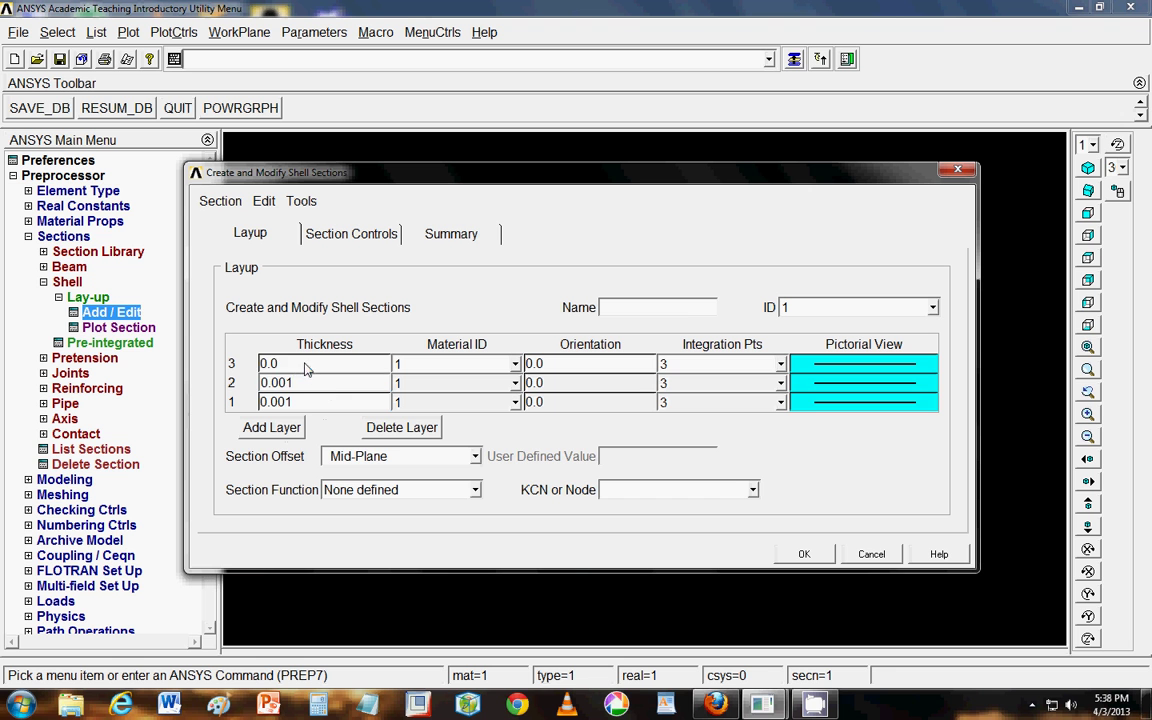
click(306, 366)
text(0.001)
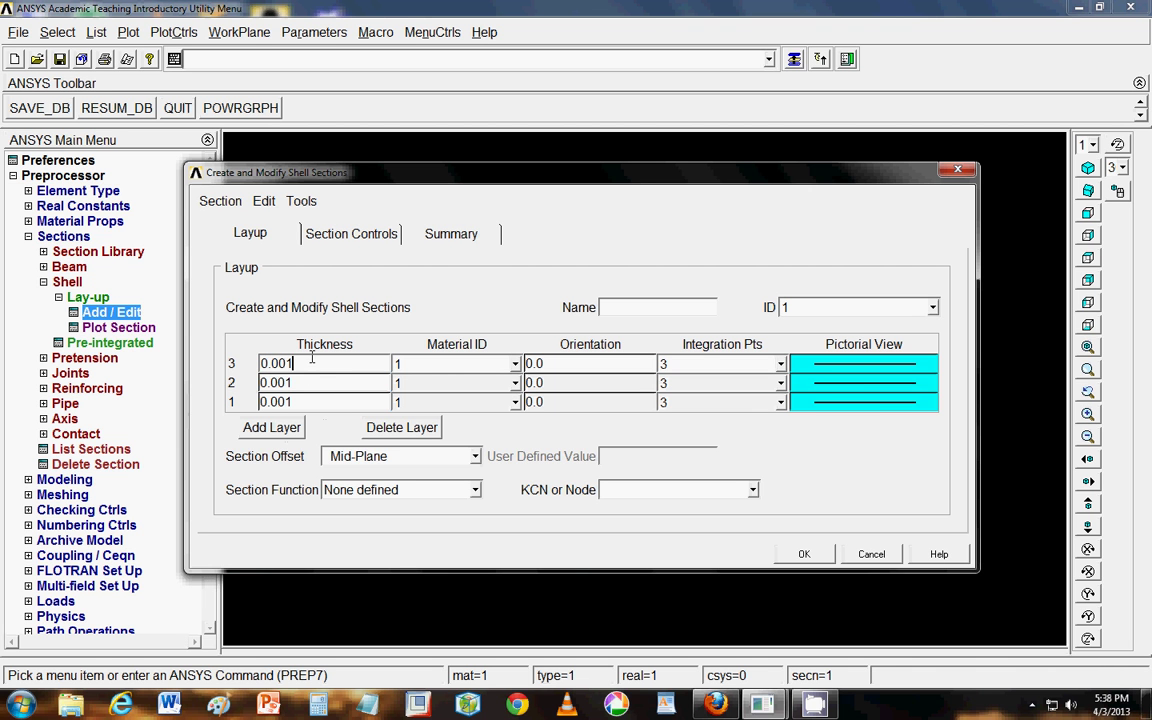
Assign material 2 to layer 2, keeping material 1 for layer 3
click(516, 386)
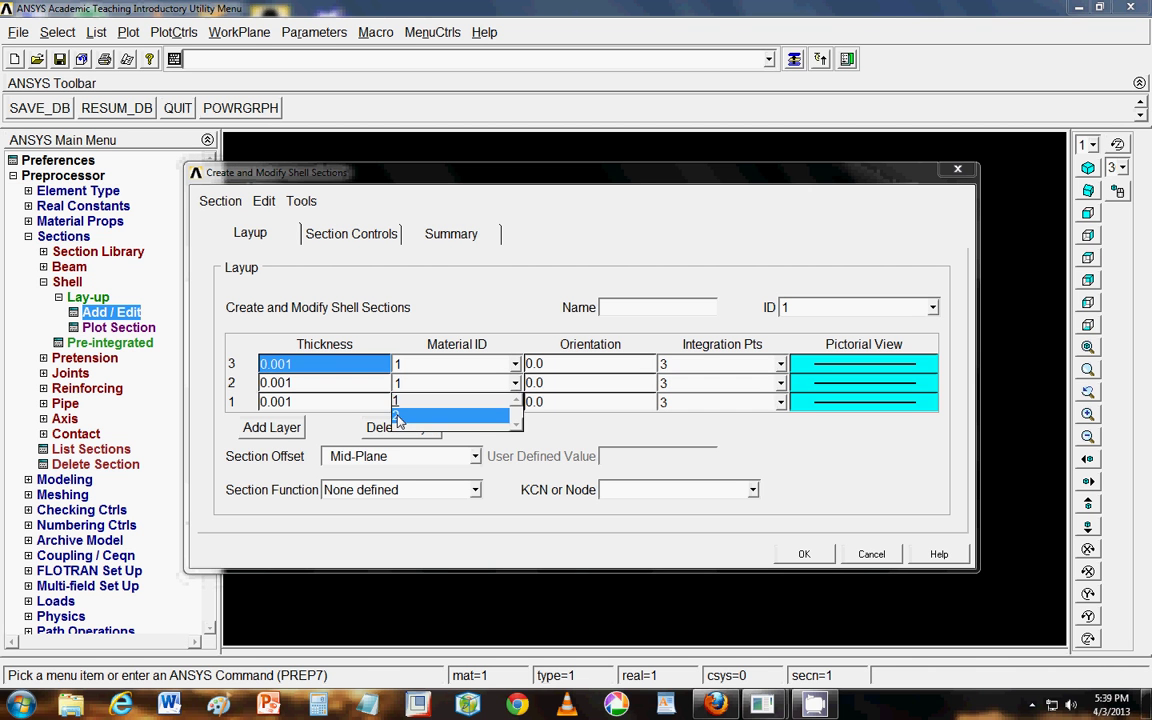
click(397, 418)
click(515, 366)
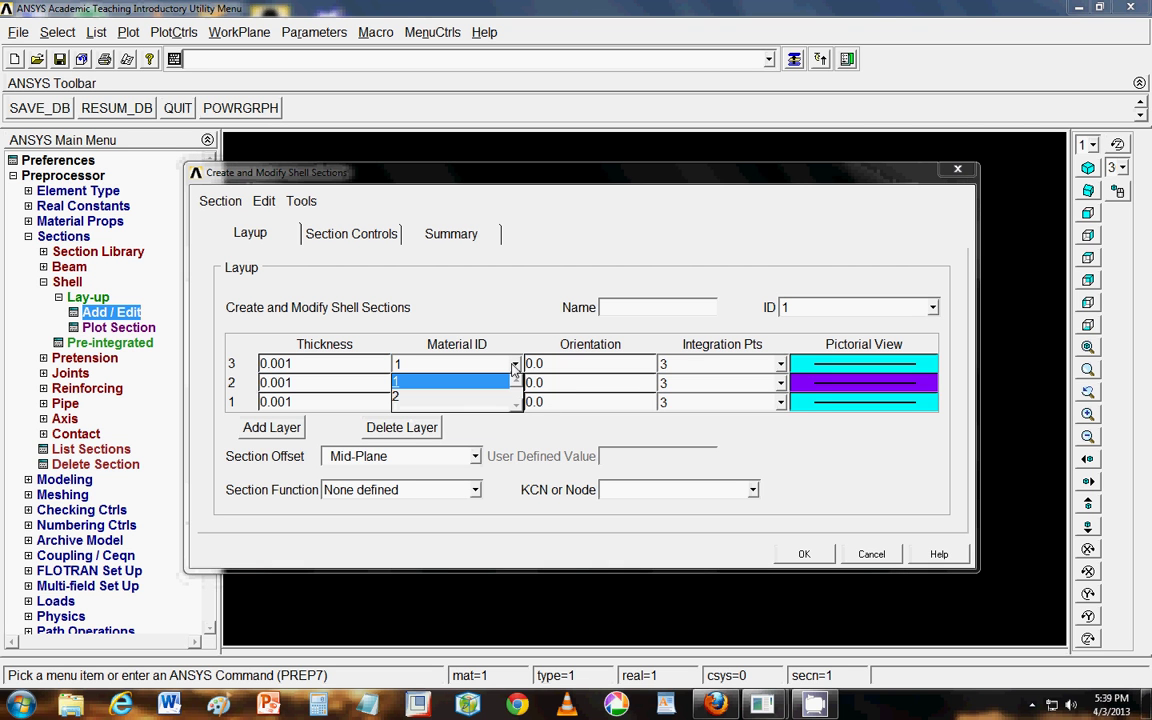
click(513, 368)
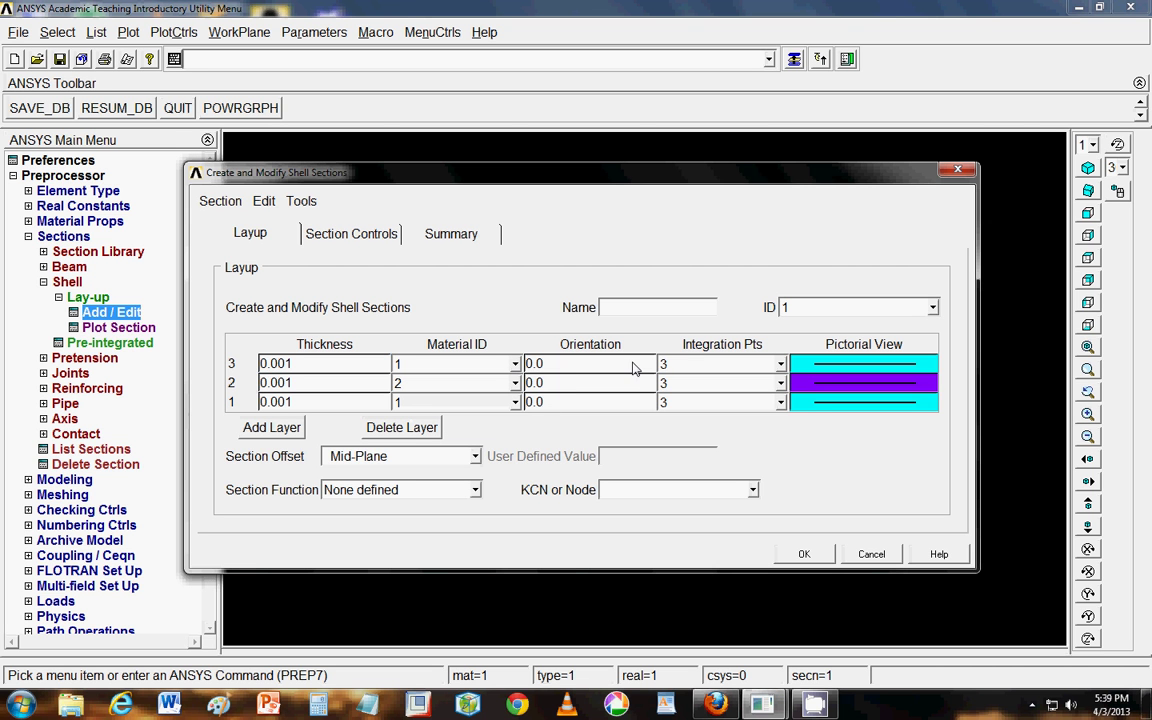
Set layer 3's orientation to 90 and accept the shell section
click(633, 366)
text(90)
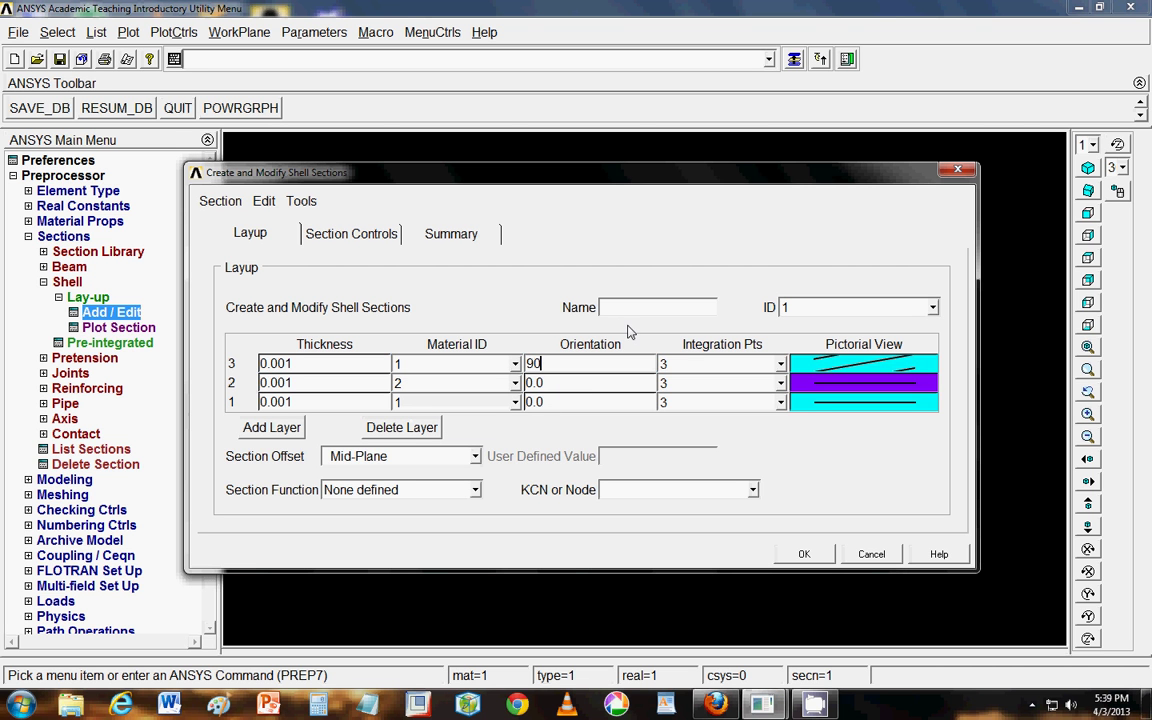
key(Down)
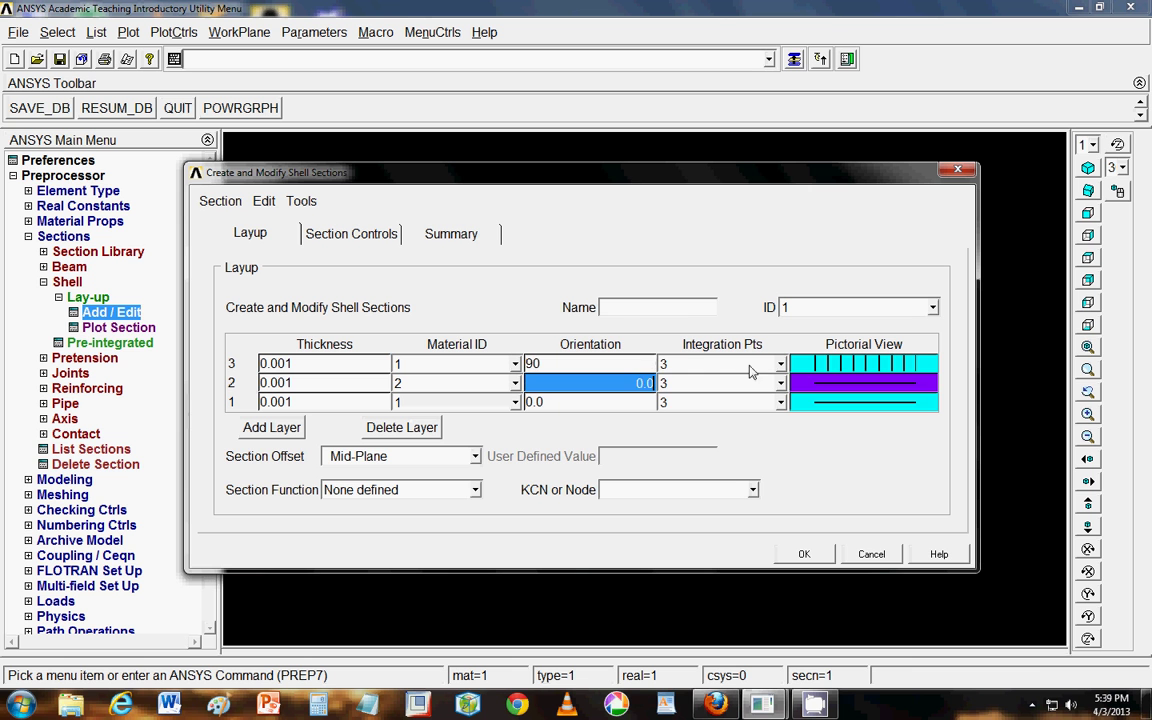
click(798, 553)
Create a rectangular area by dimensions with X from -0.02 to 0.02 and Y from -0.02 to 0.02
click(88, 297)
click(67, 282)
click(45, 221)
click(29, 221)
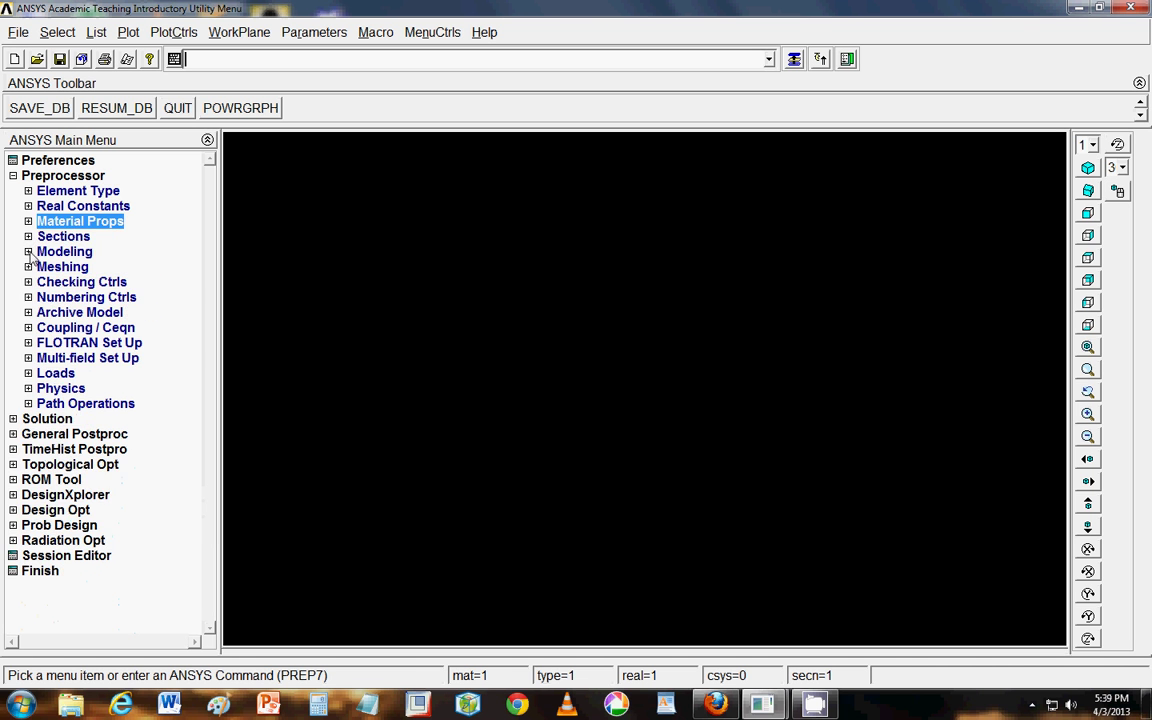
click(29, 252)
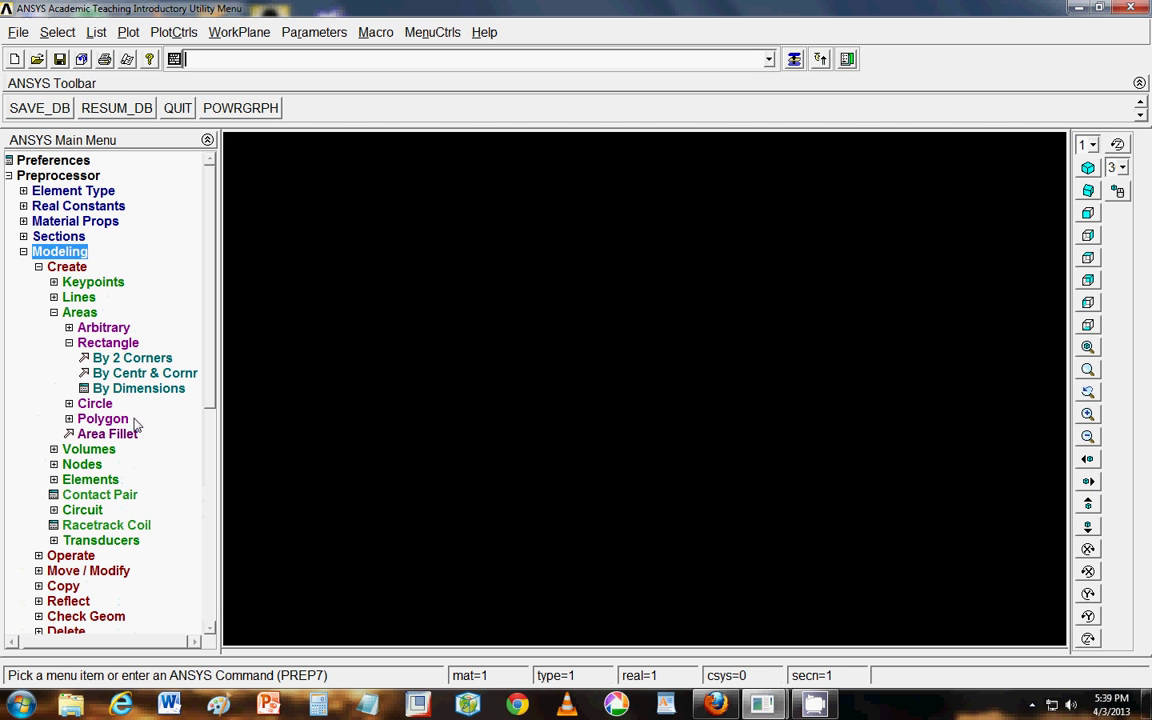
click(122, 391)
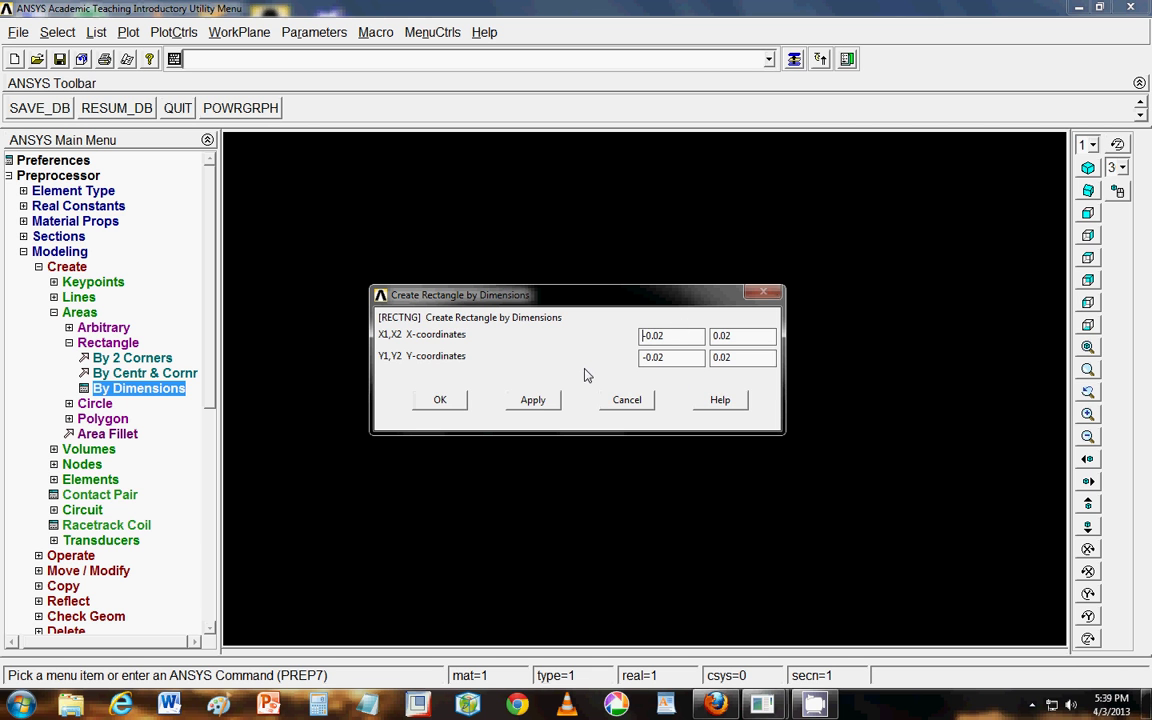
click(459, 403)
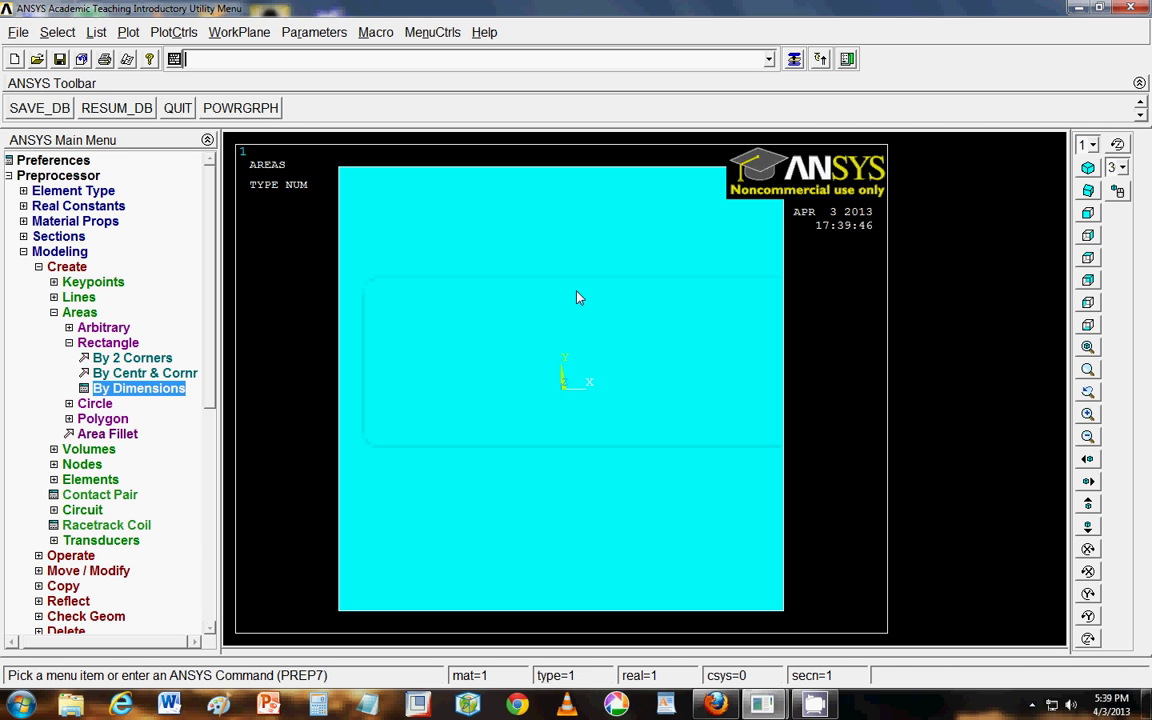
Mesh the whole rectangular area with free quadrilateral elements using the MeshTool
click(78, 312)
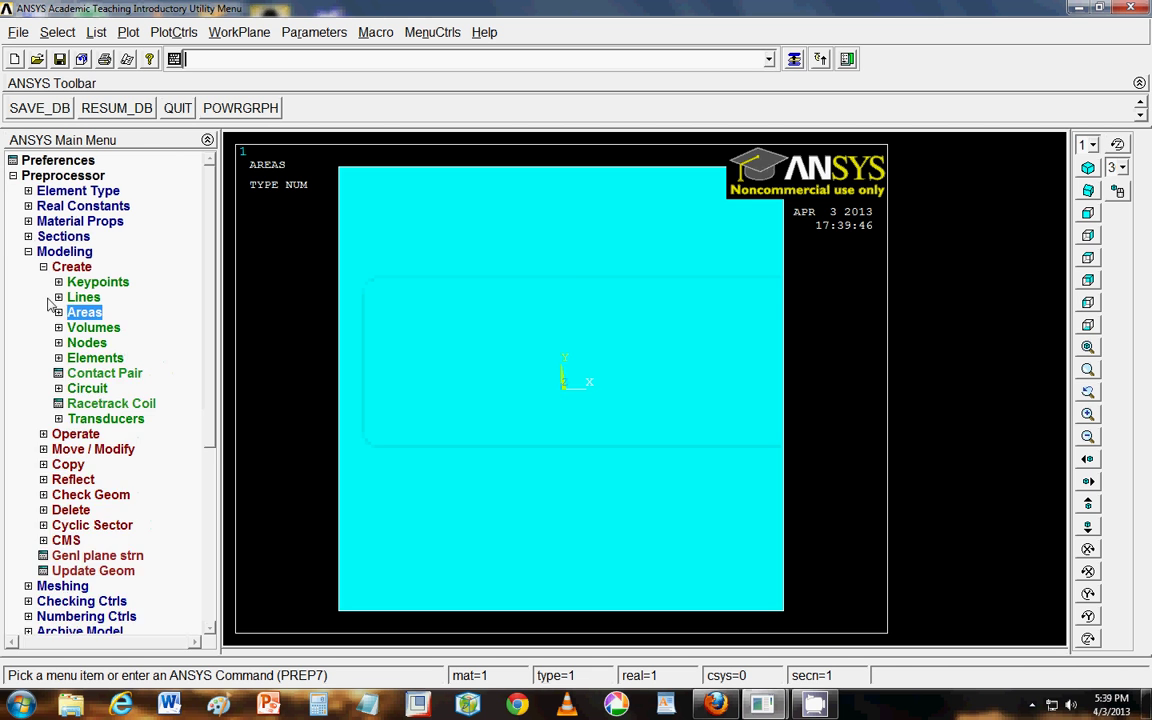
click(50, 251)
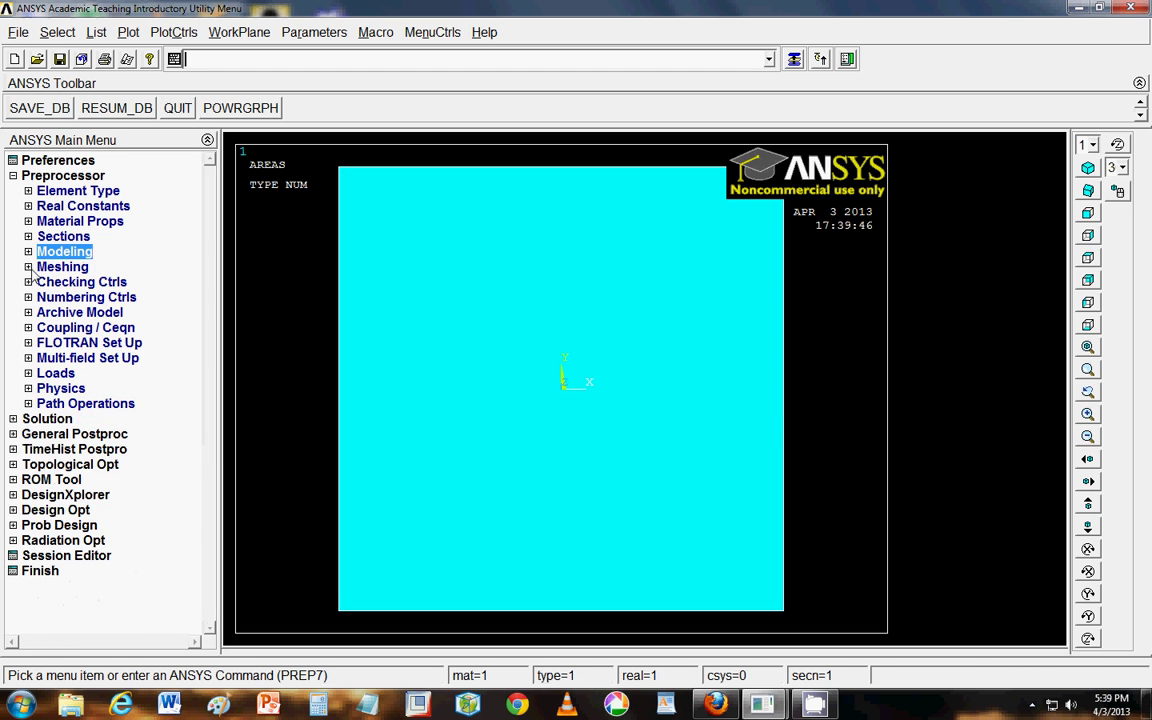
click(50, 266)
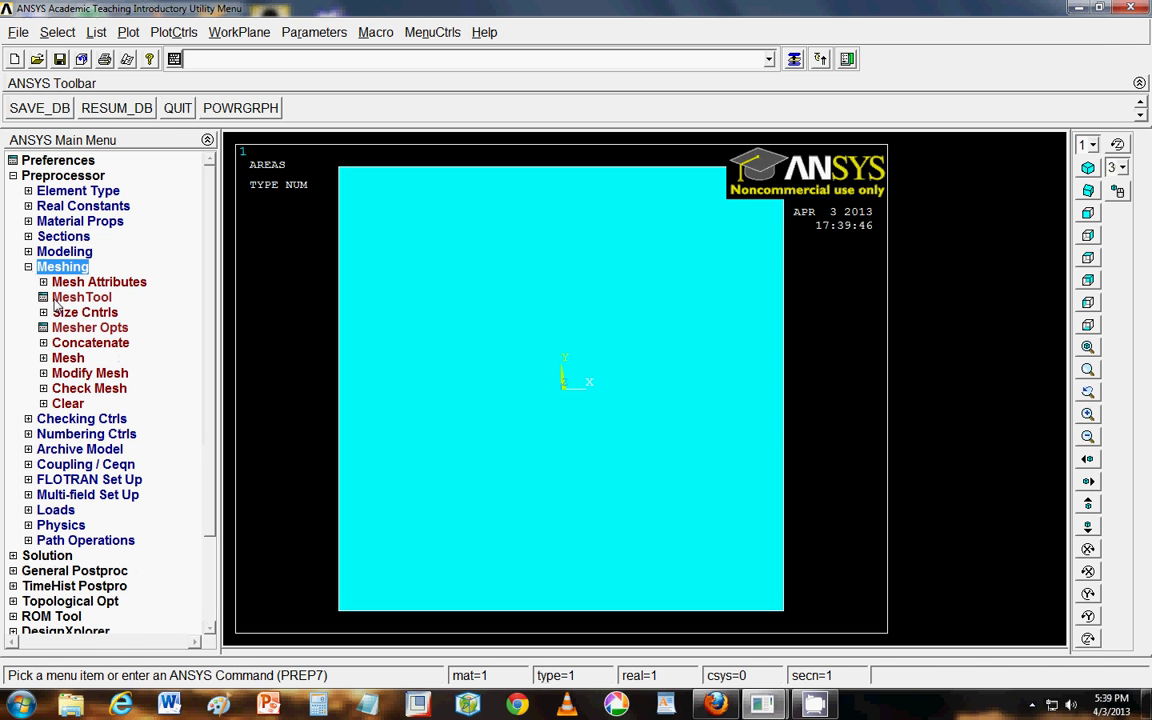
click(60, 297)
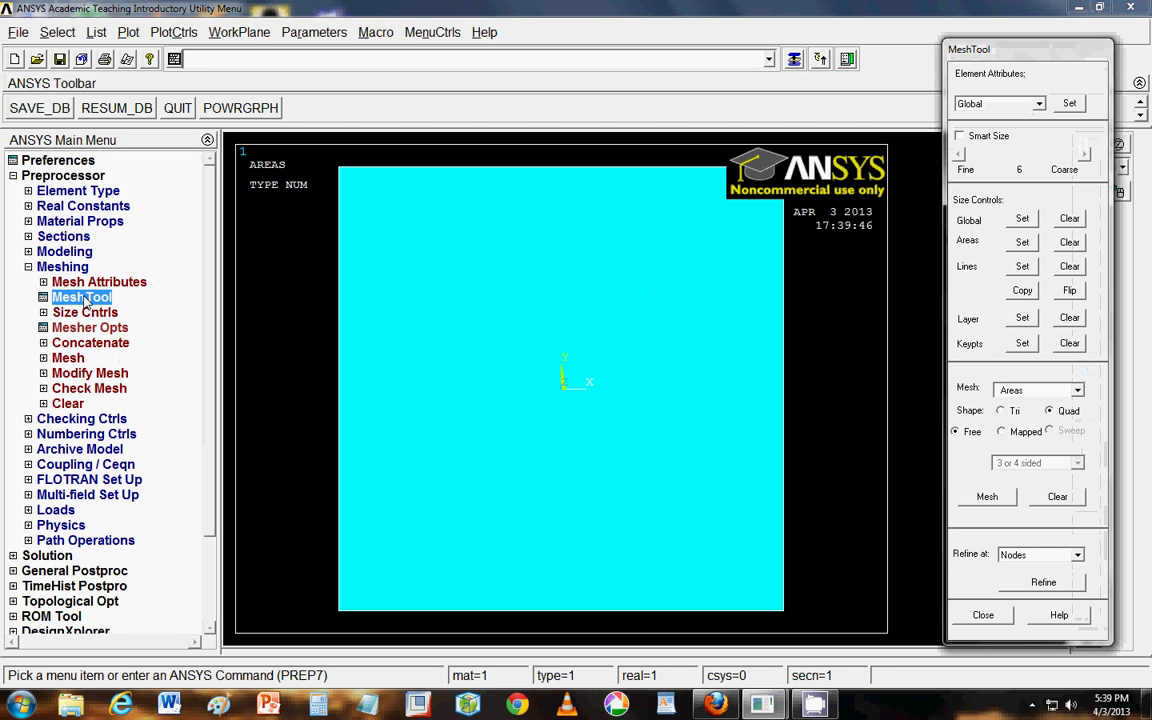
click(987, 498)
click(45, 651)
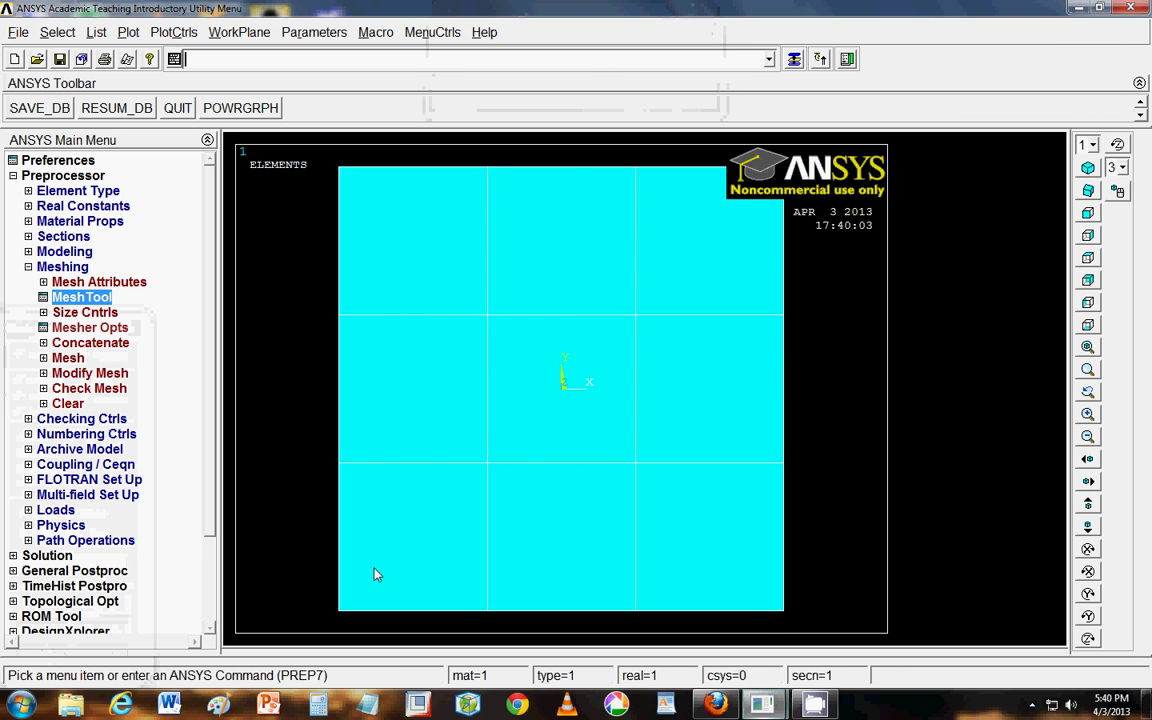
Refine the mesh at all nodes with refinement level 2
scroll(706, 356, down, 3)
scroll(771, 389, up, 3)
scroll(417, 386, down, 3)
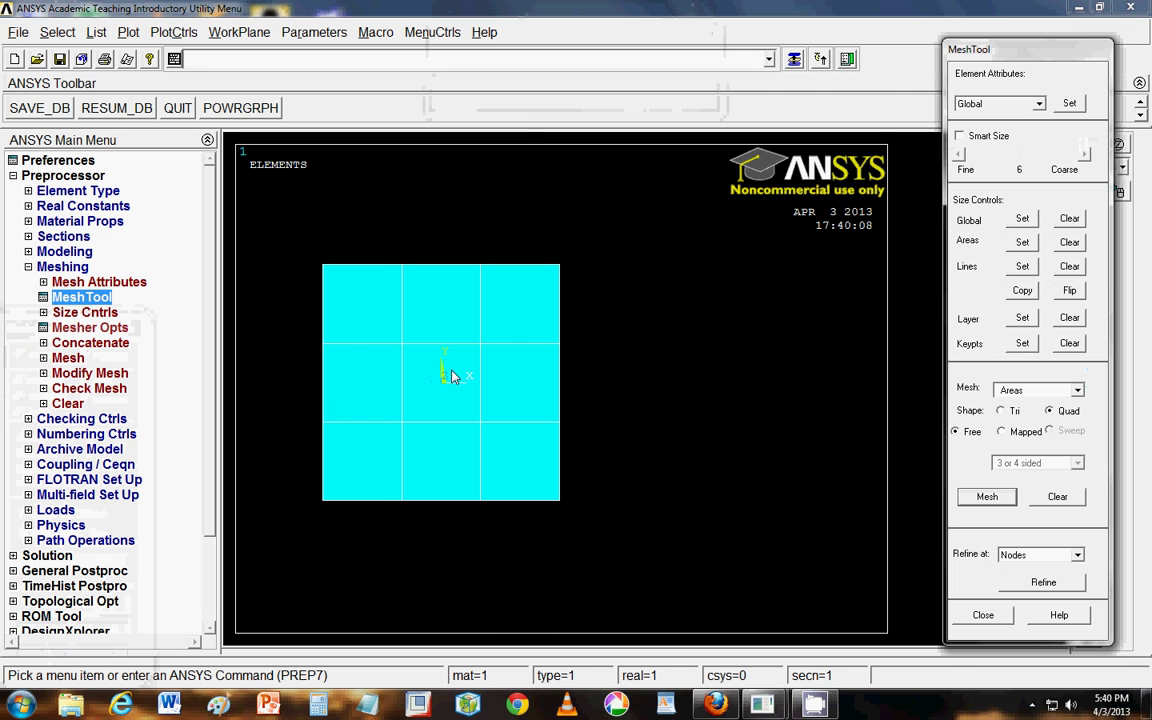
click(1019, 556)
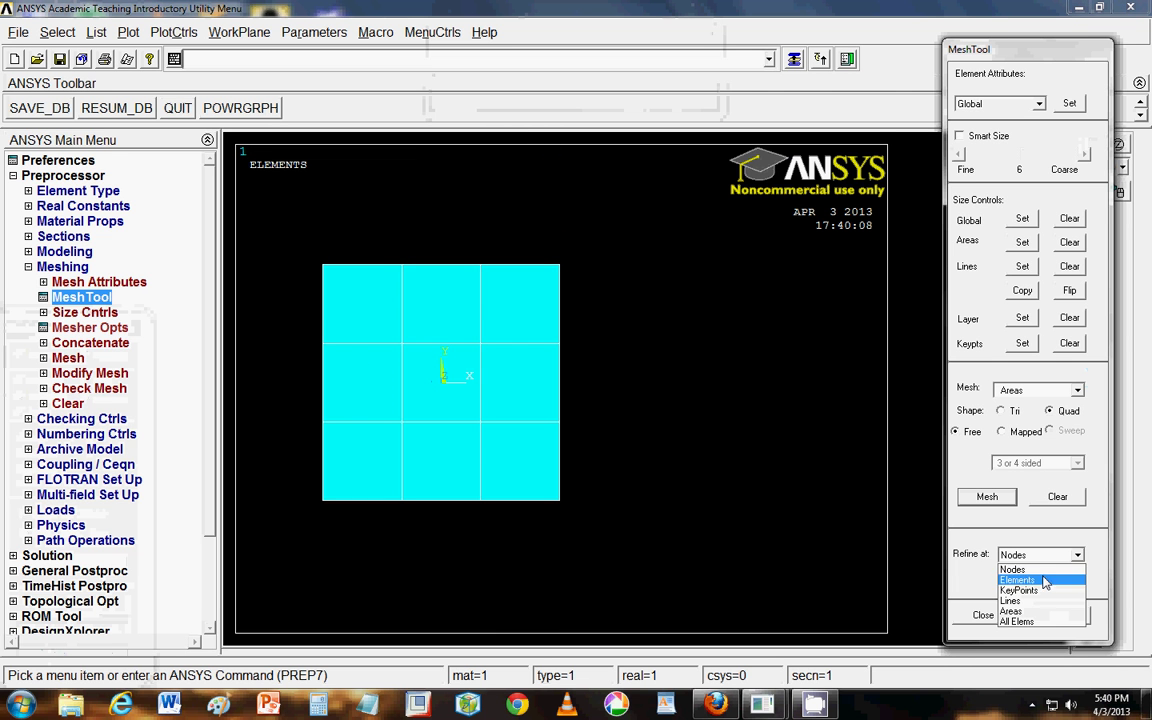
click(1014, 569)
click(983, 616)
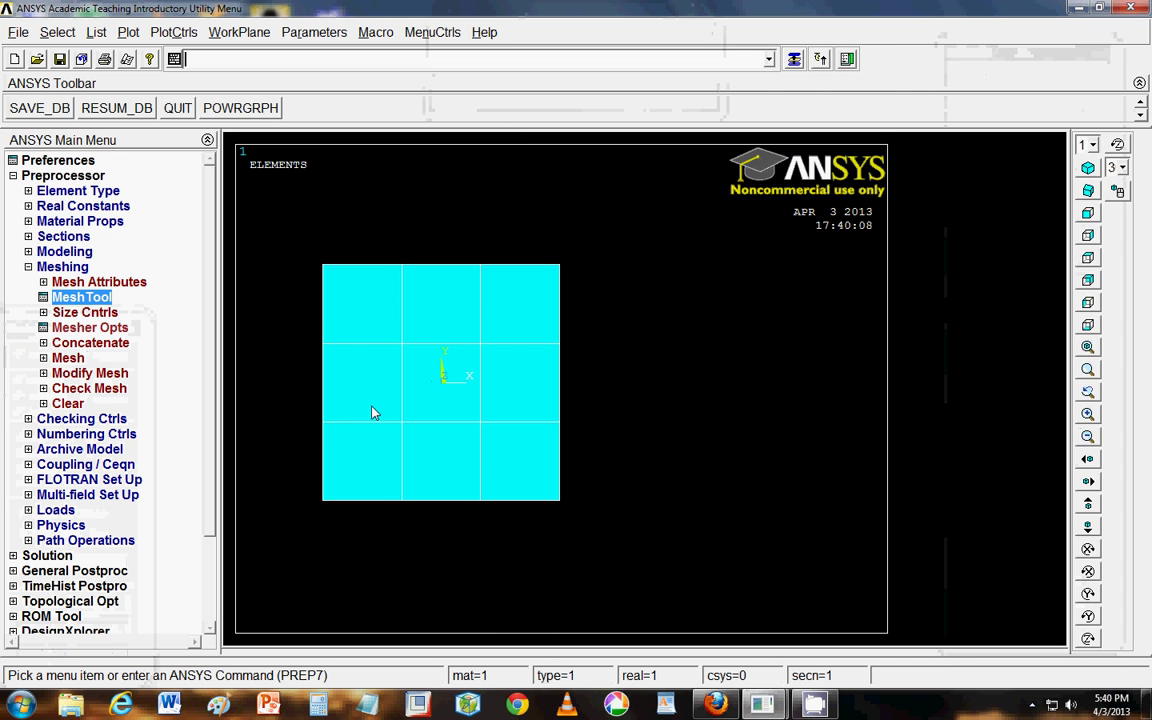
click(62, 292)
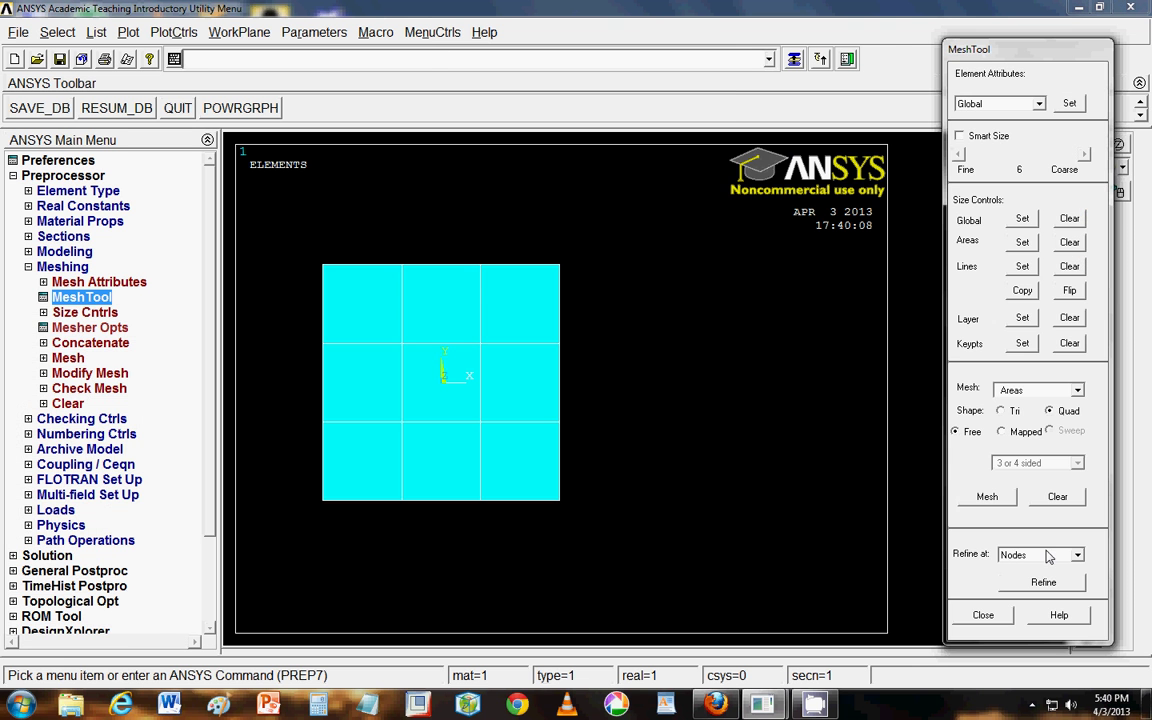
click(1043, 582)
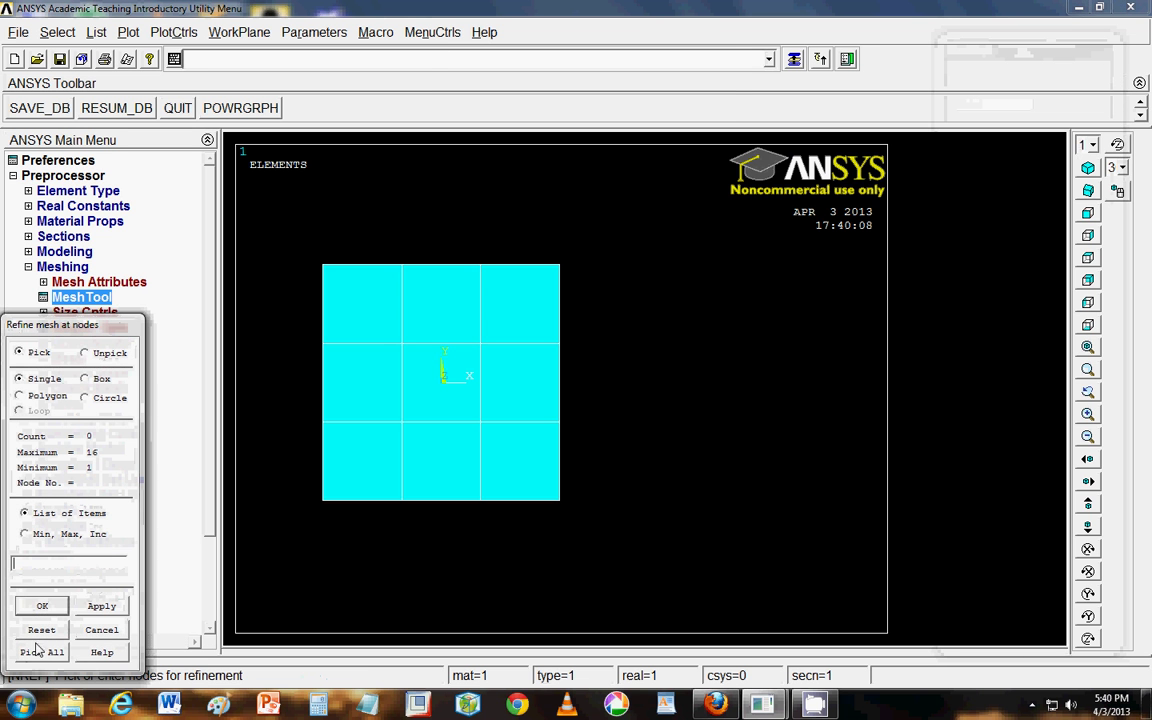
click(41, 652)
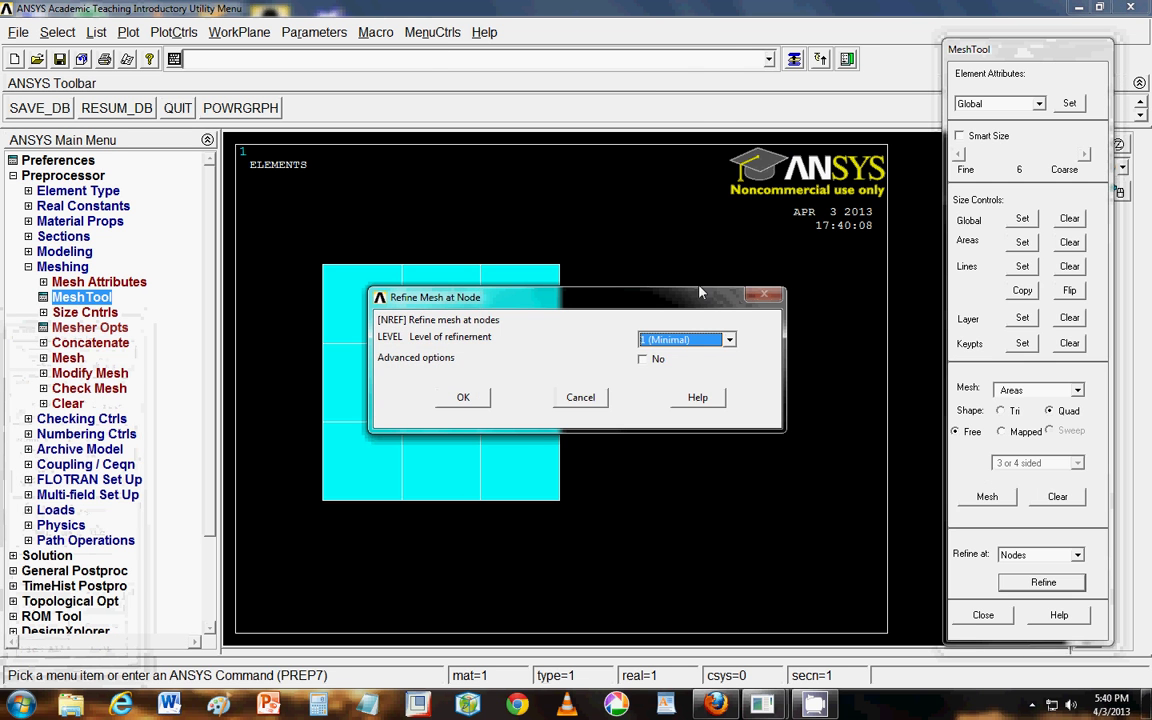
click(703, 341)
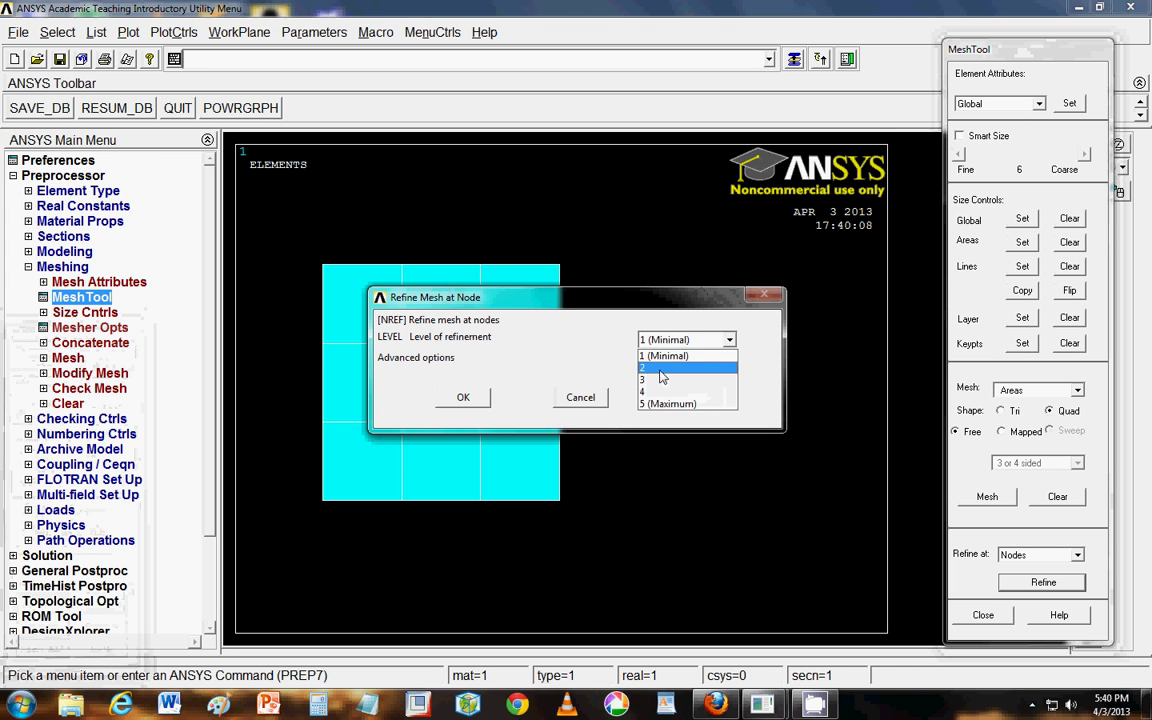
click(660, 376)
click(463, 397)
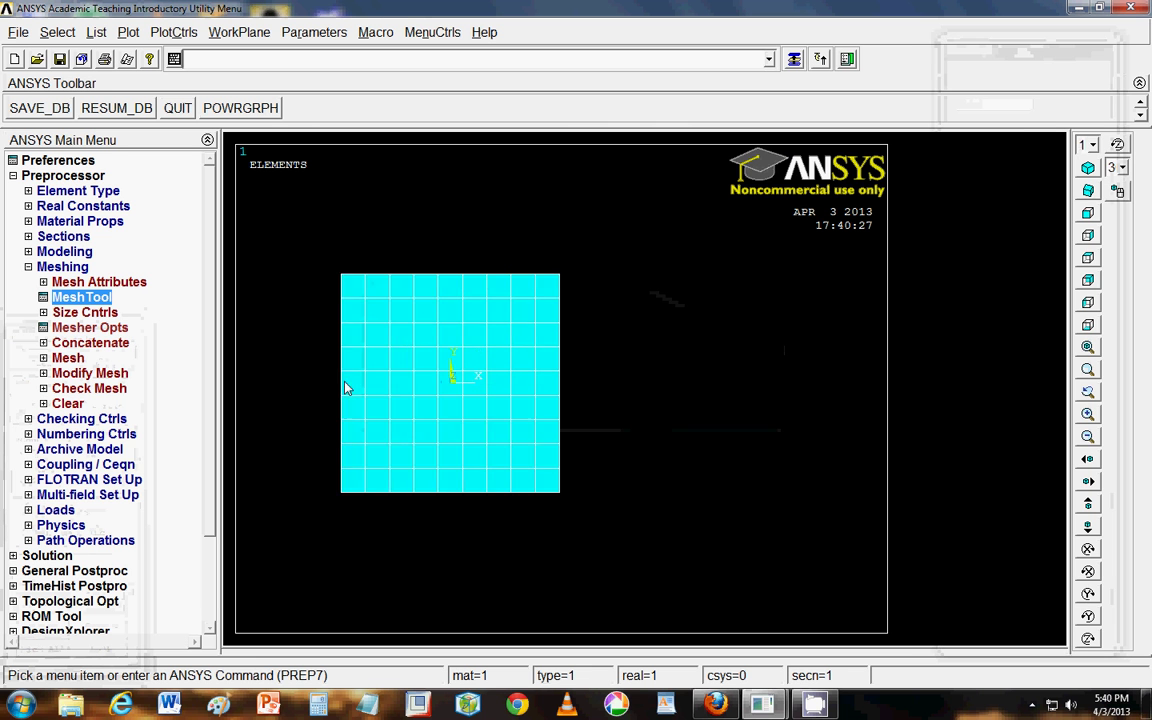
Turn on the display of element shapes based on real constant descriptions and examine the plate's layered thickness
scroll(345, 388, up, 3)
ctrl+drag(340, 410, 593, 353)
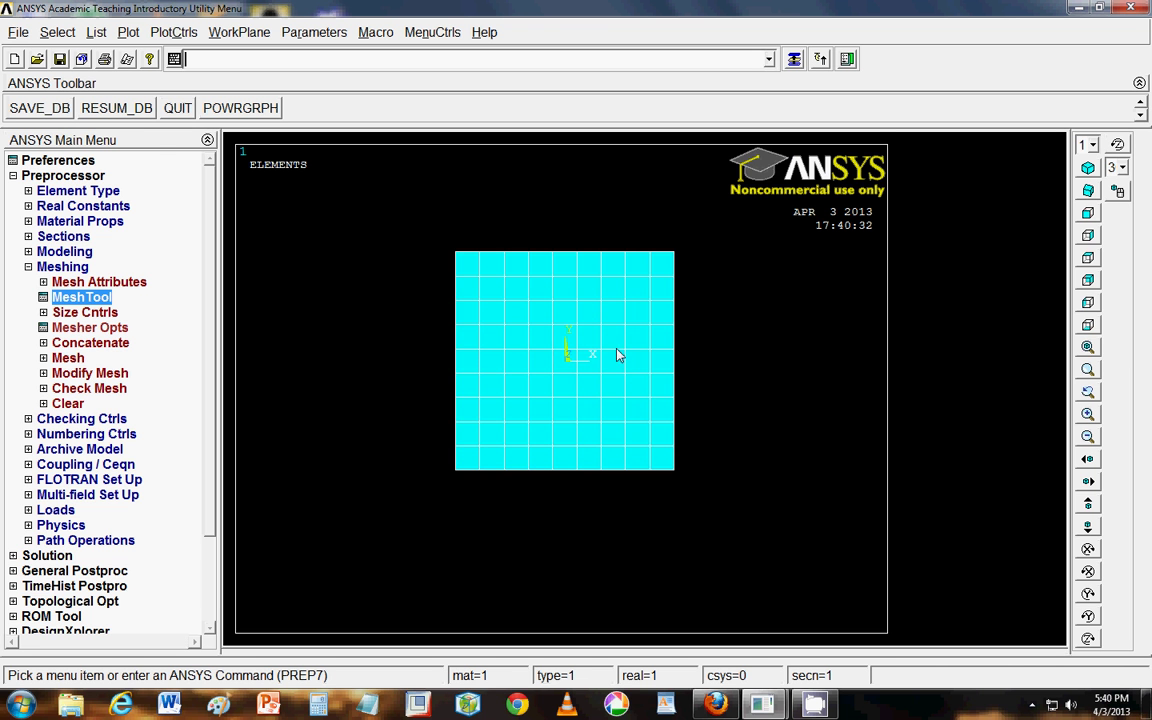
ctrl+right_drag(645, 357, 619, 393)
ctrl+middle_drag(619, 393, 697, 471)
click(174, 32)
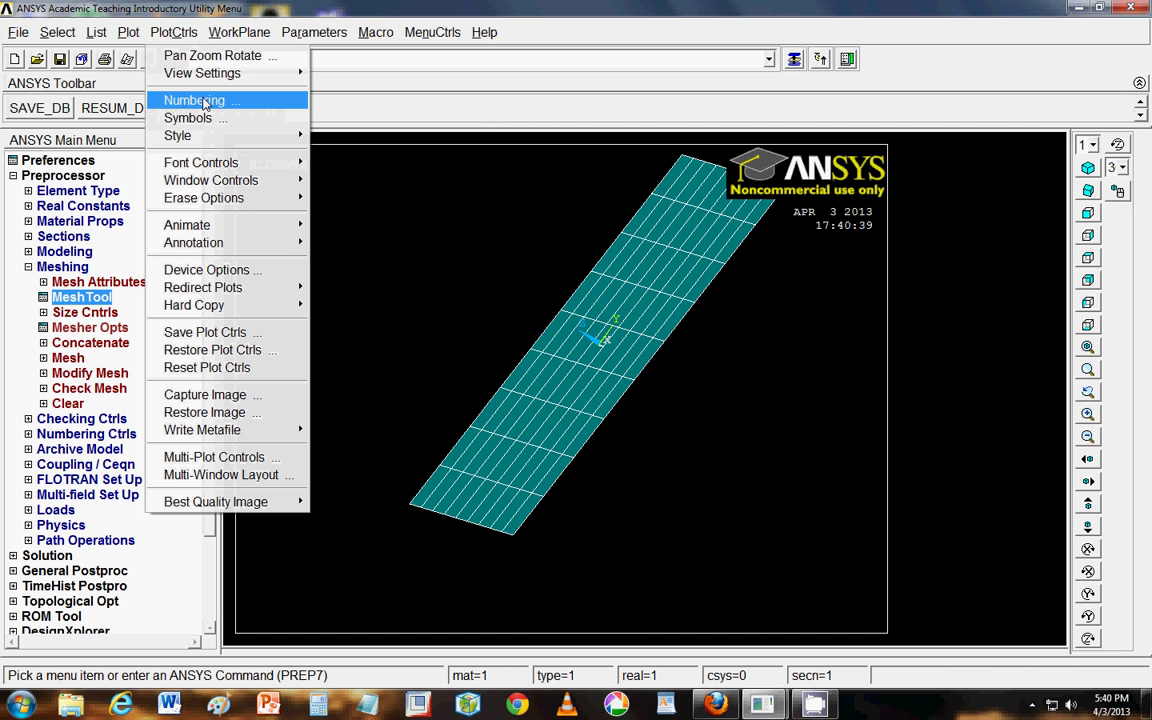
mouse_move(202, 146)
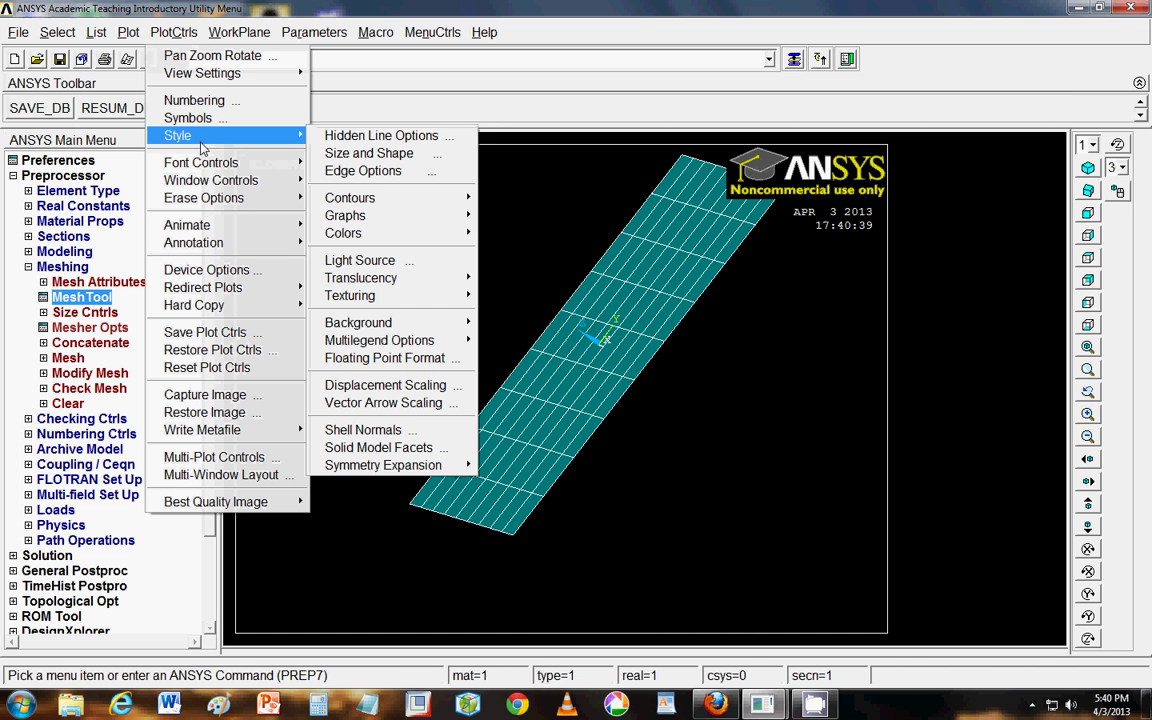
click(341, 160)
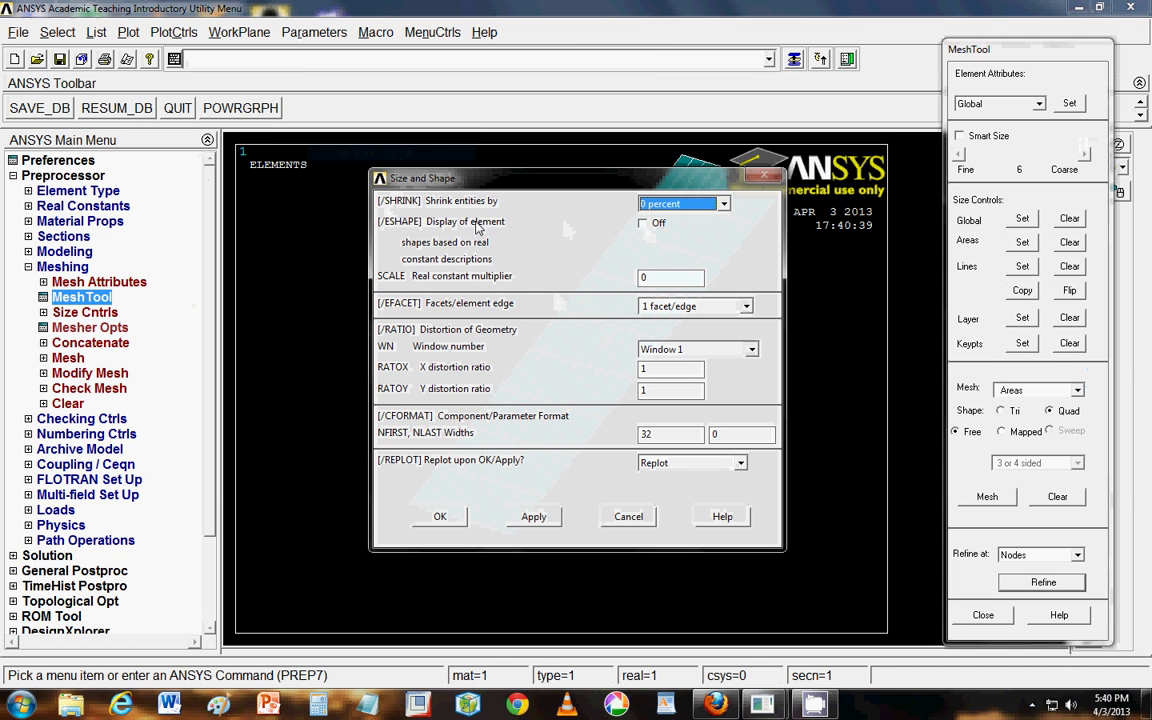
click(643, 224)
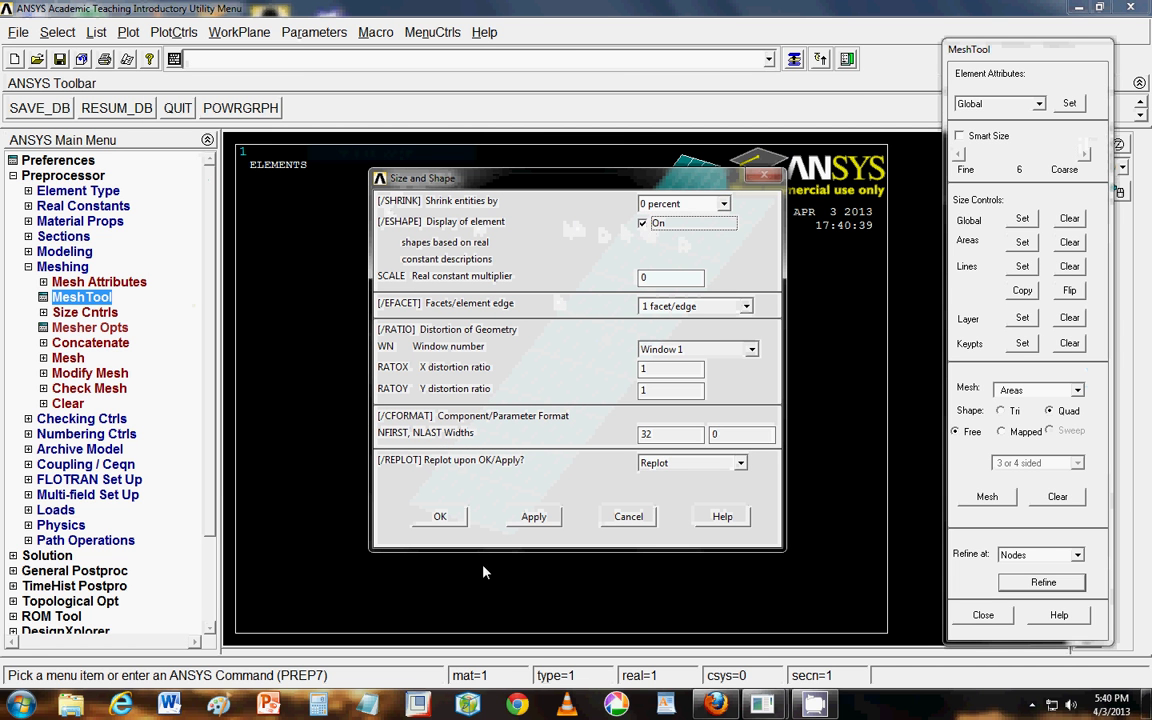
click(440, 516)
scroll(651, 455, up, 5)
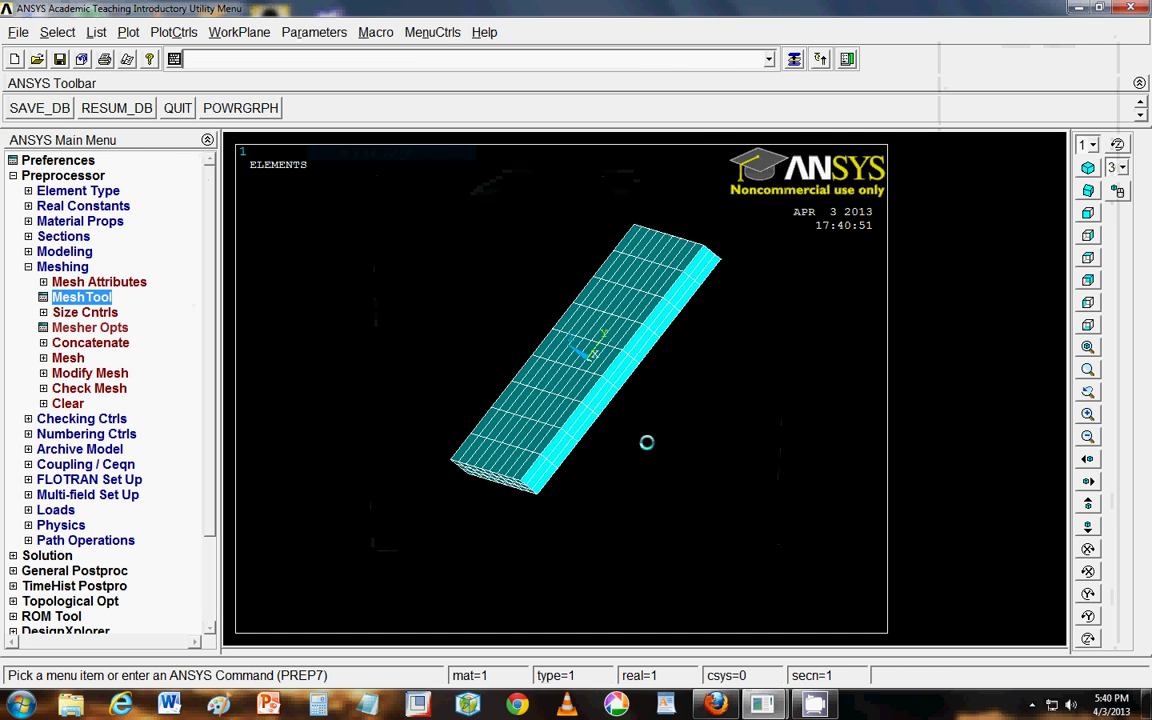
ctrl+right_drag(686, 487, 592, 460)
ctrl+right_drag(620, 369, 538, 441)
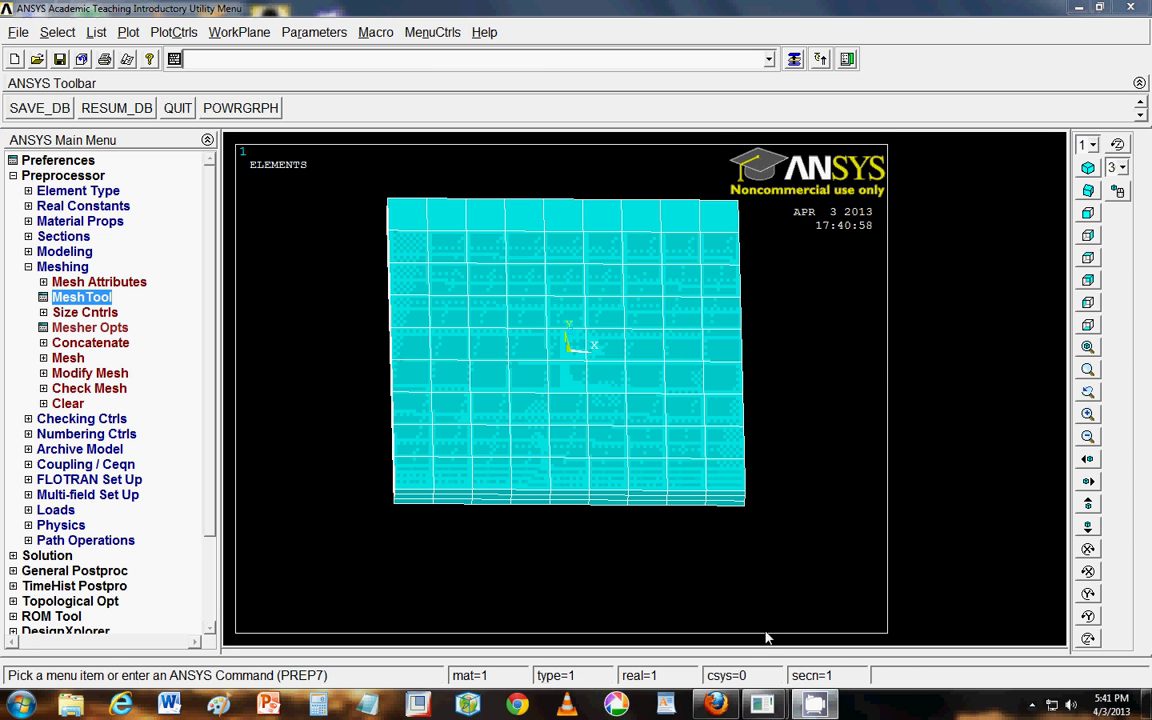
Define a new analysis of type Static for the solution
click(52, 266)
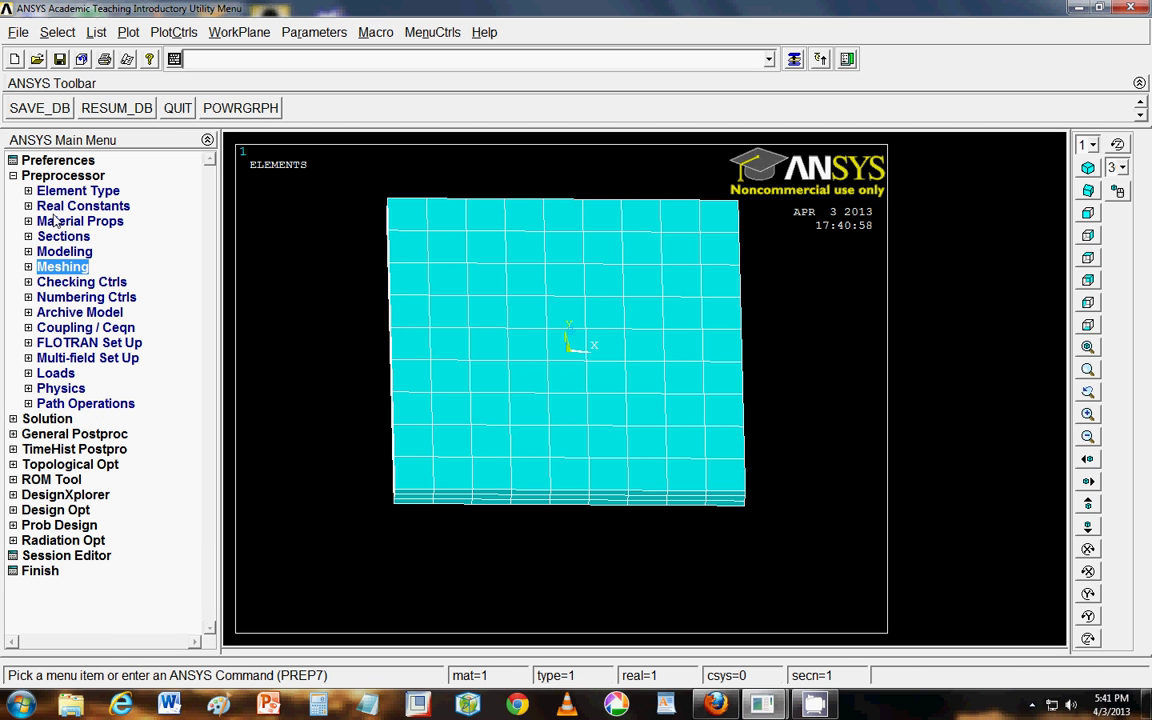
click(42, 162)
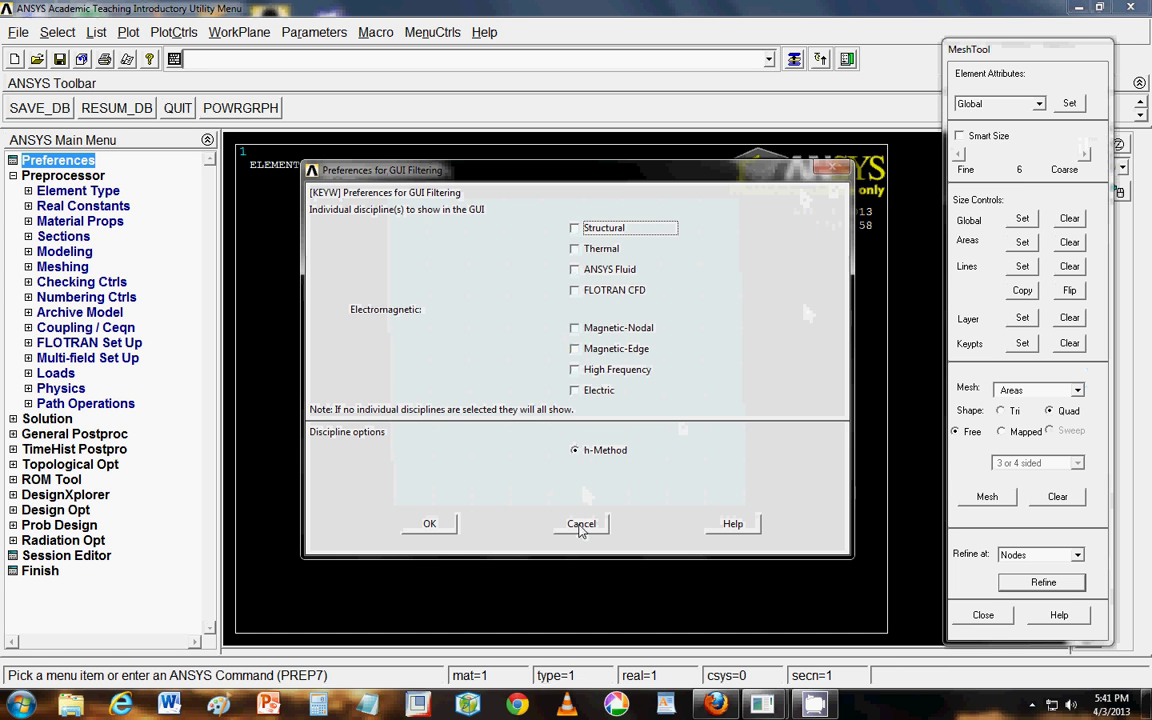
click(429, 523)
click(40, 175)
click(30, 190)
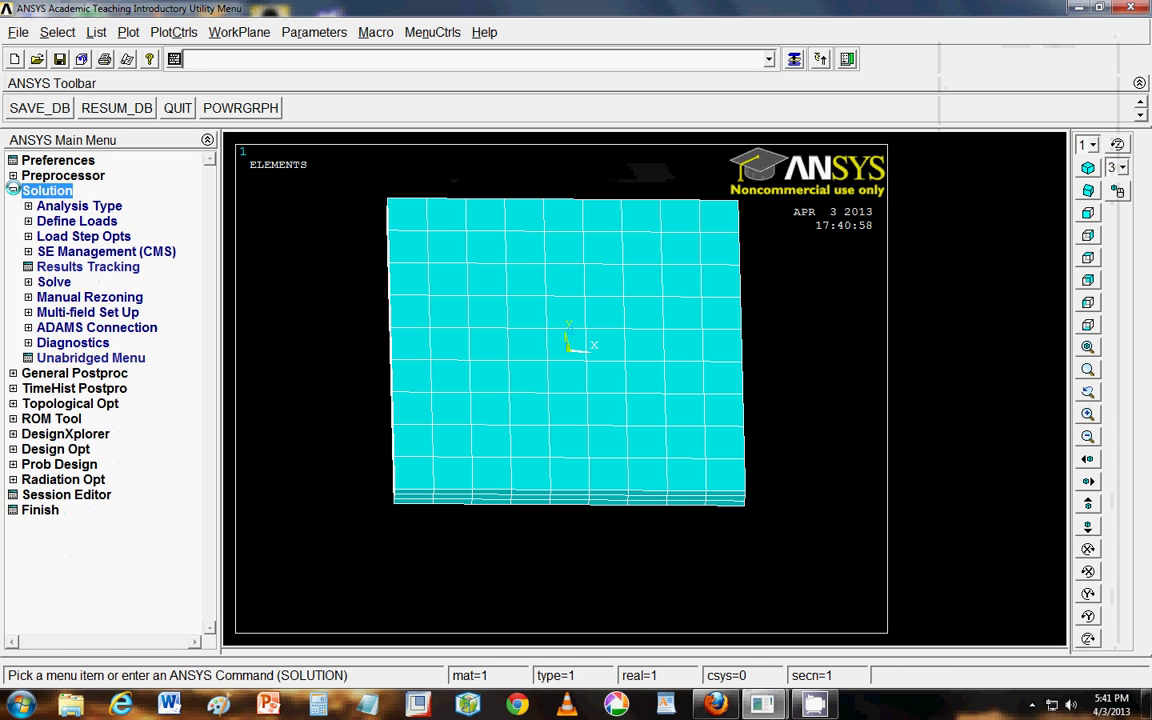
click(48, 205)
click(60, 221)
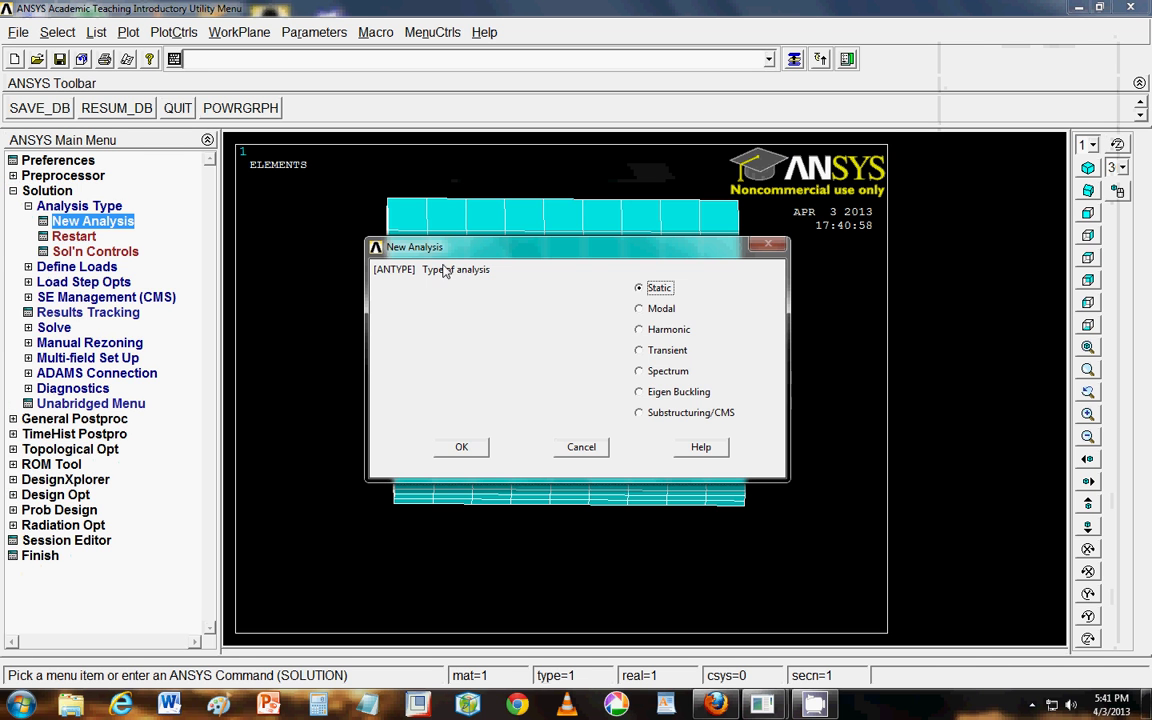
click(462, 446)
click(31, 206)
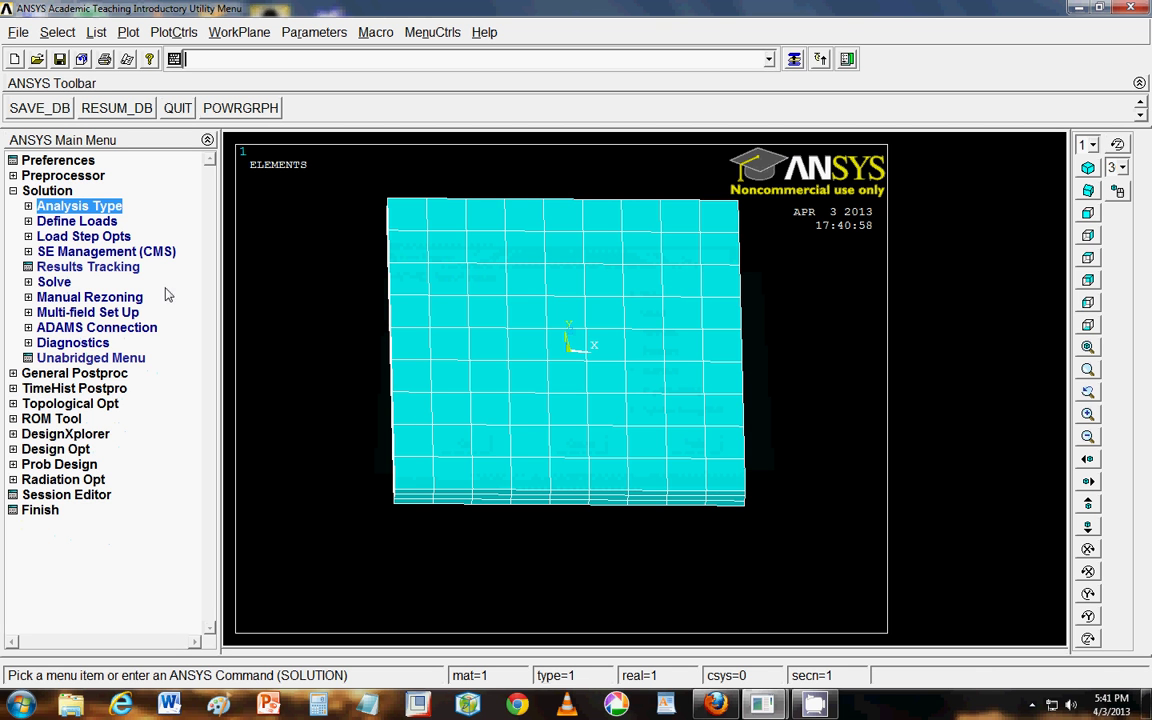
Constrain All DOF with a constant displacement value of 0 on the plate's two opposite edge lines at minimum and maximum X
click(29, 221)
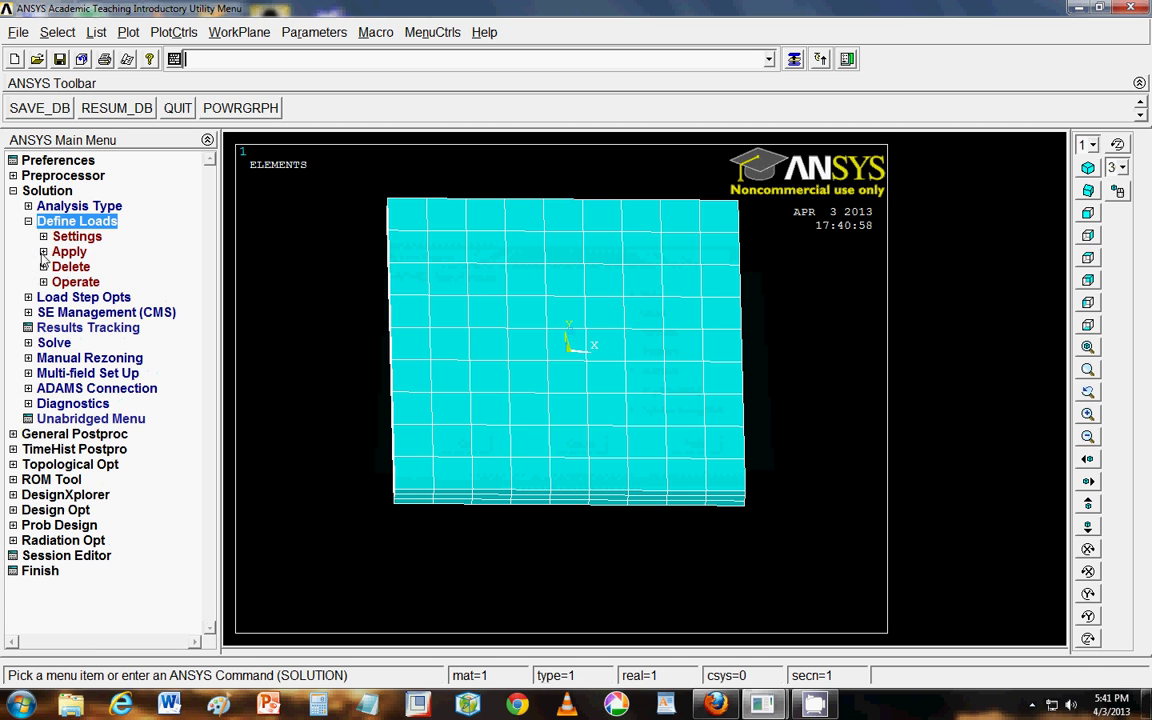
click(43, 251)
click(58, 266)
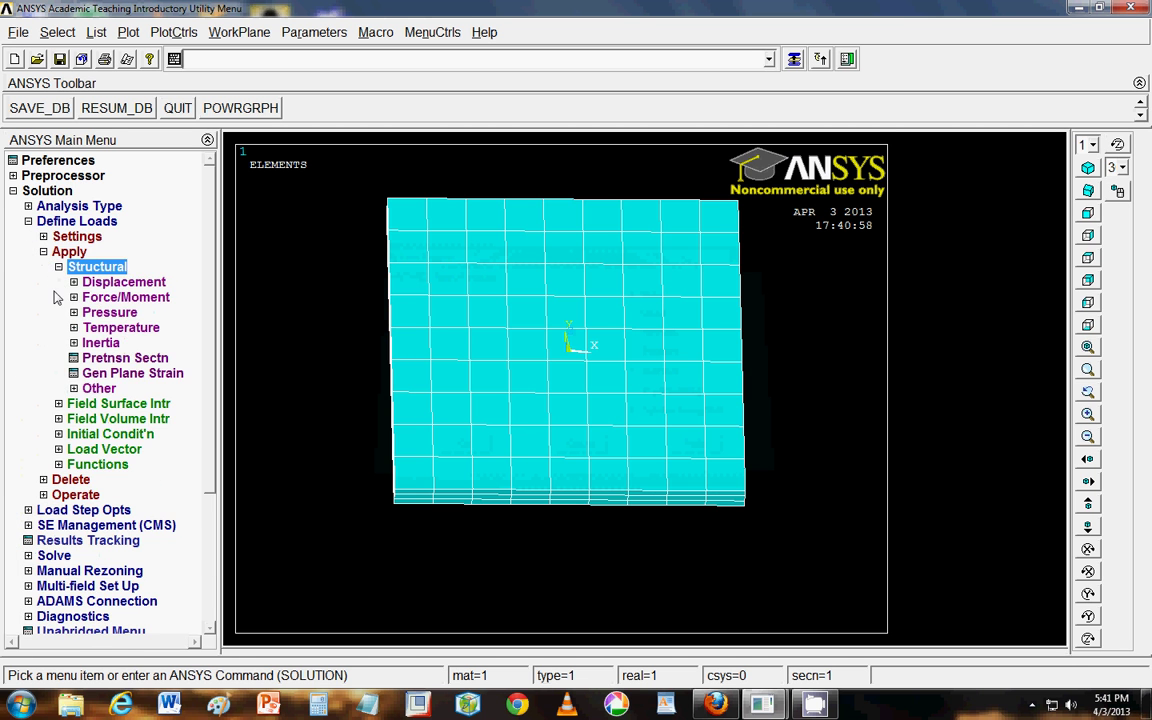
click(73, 282)
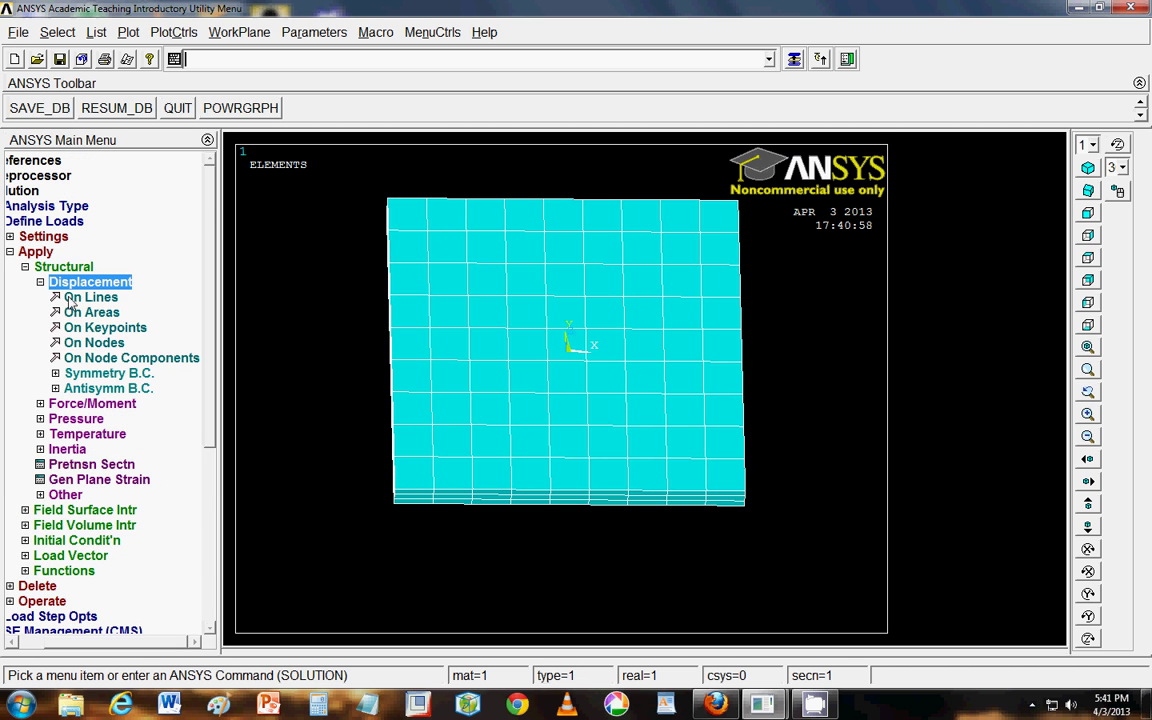
click(72, 300)
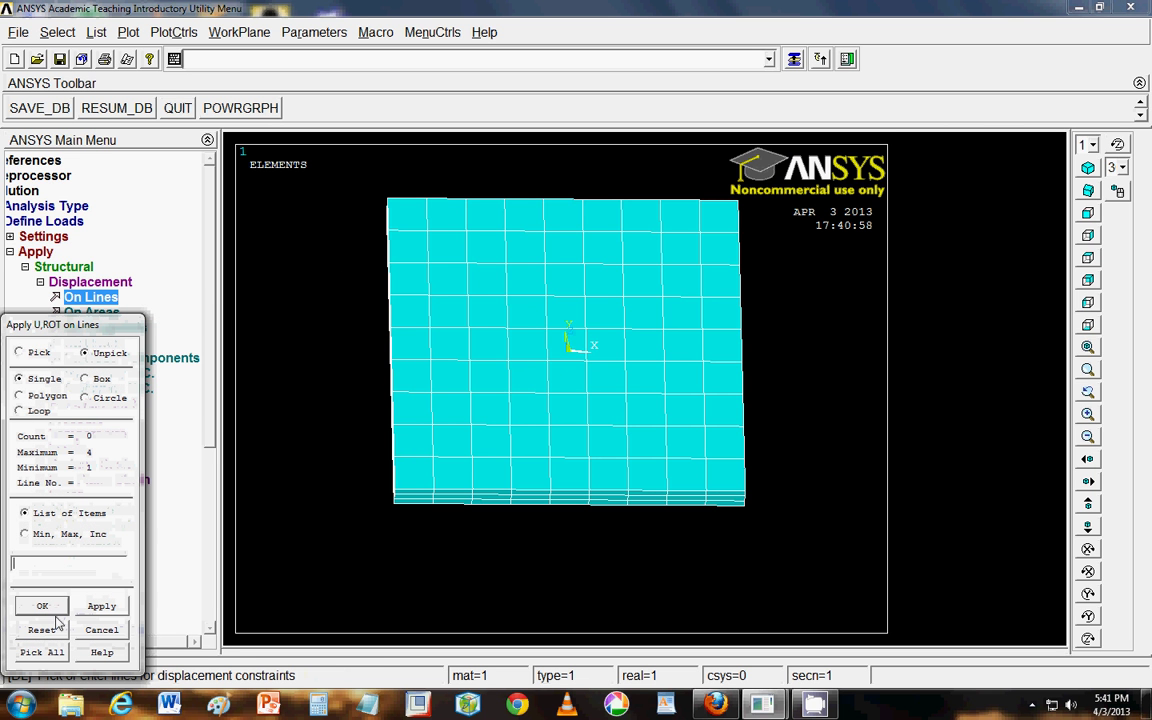
right_click(374, 345)
ctrl+right_drag(344, 442, 405, 437)
click(411, 421)
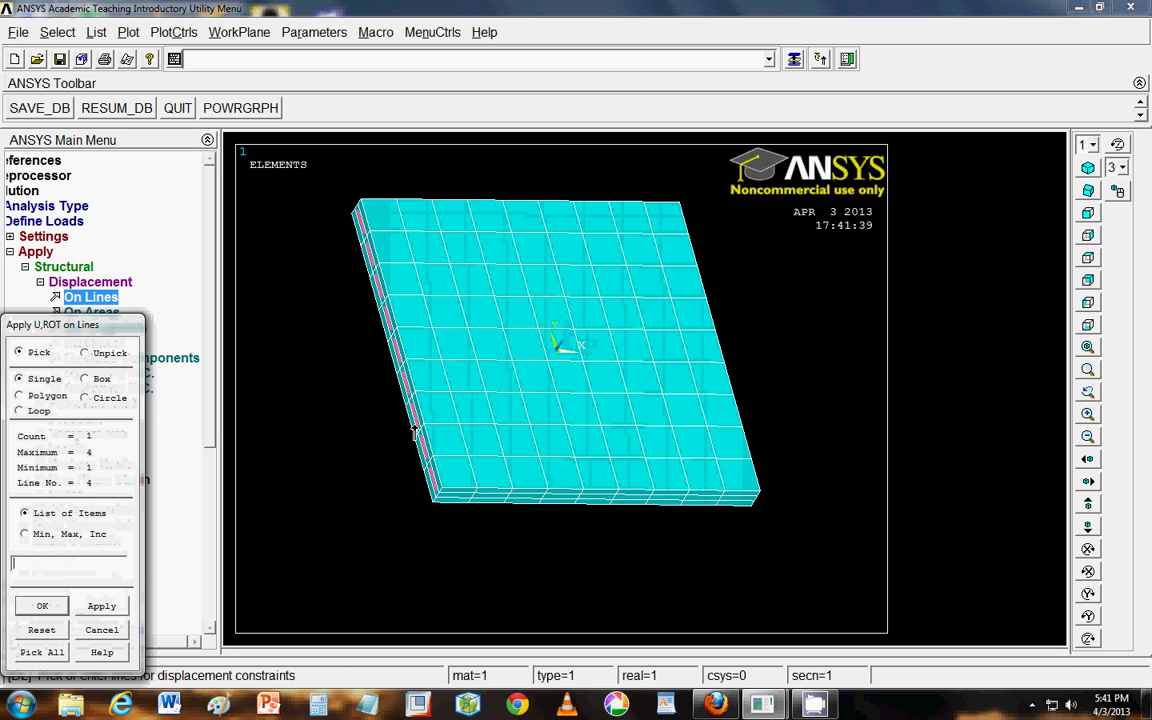
ctrl+right_drag(745, 392, 693, 393)
right_click(784, 368)
right_click(758, 404)
click(742, 431)
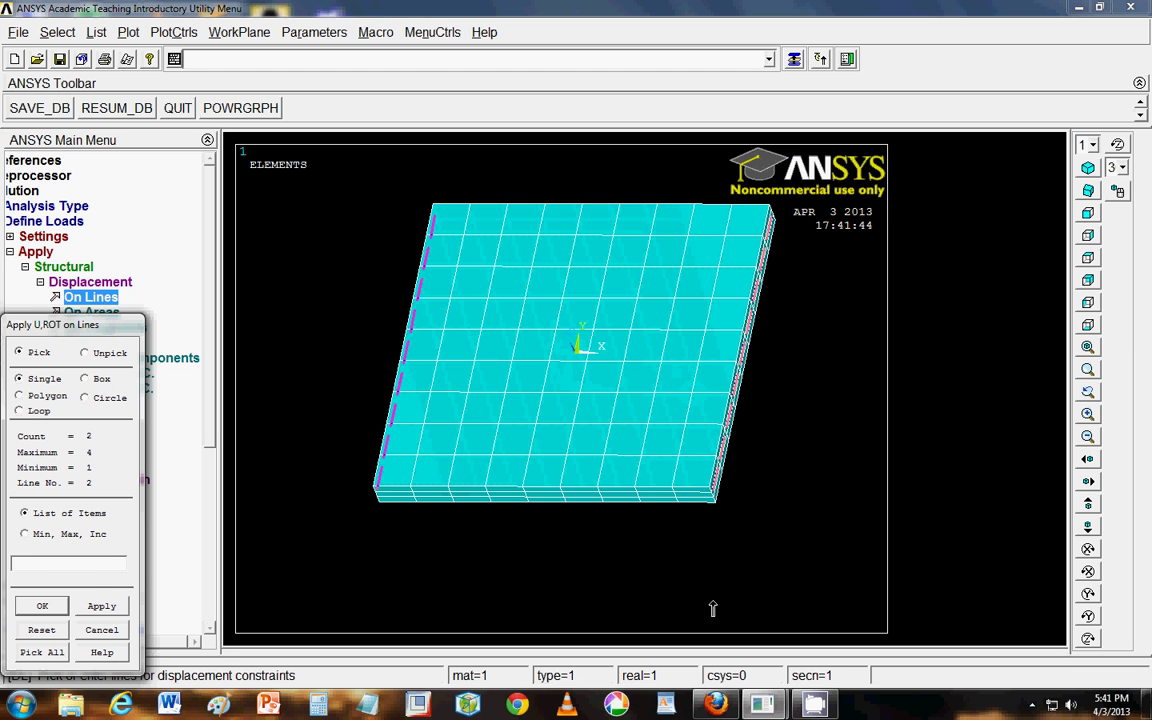
click(40, 610)
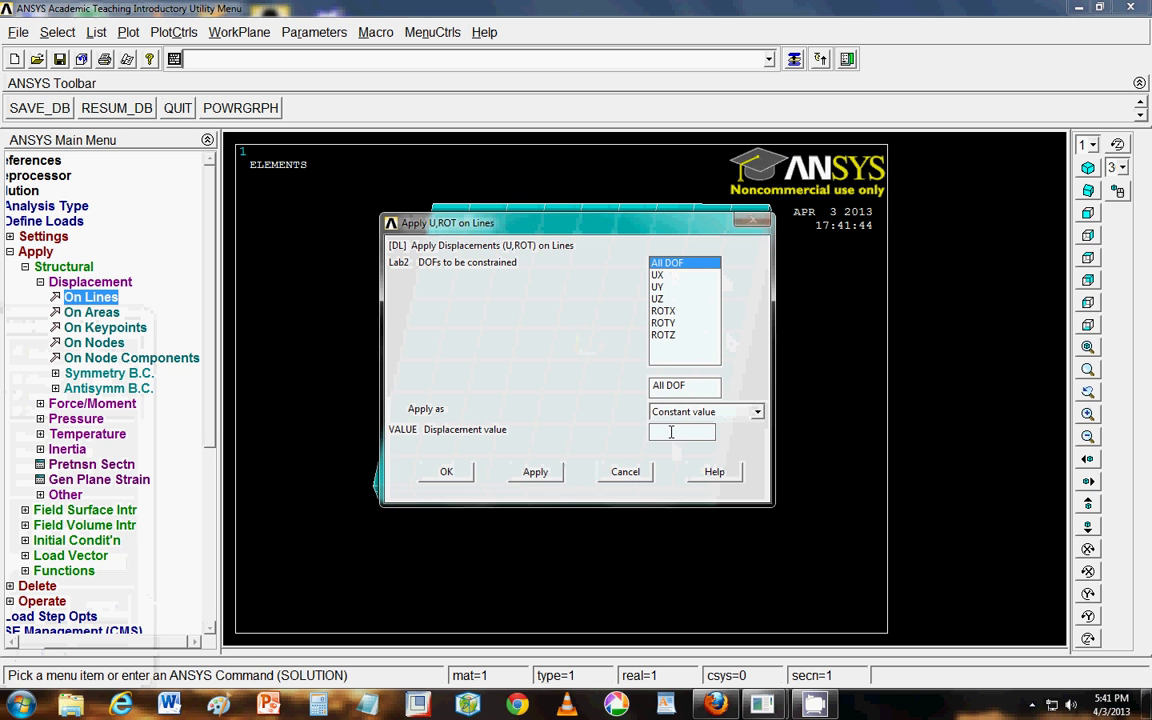
click(670, 431)
text(0)
click(549, 474)
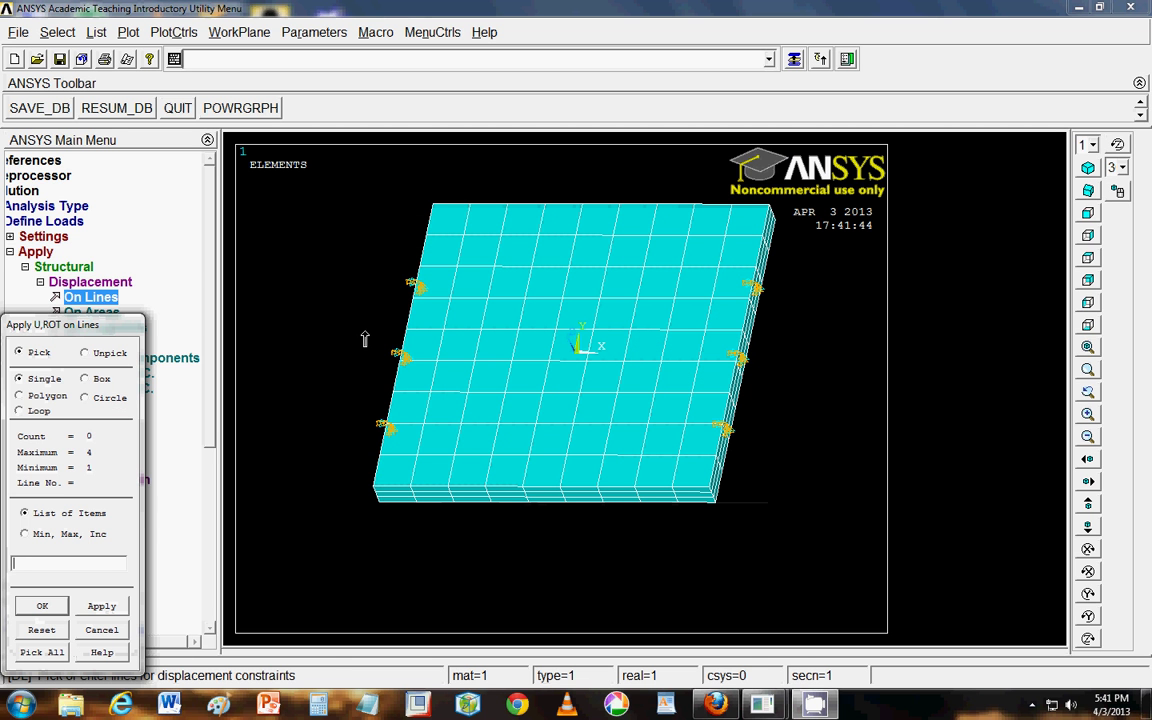
click(101, 630)
Apply a constant FZ force of -1000 to the middle node of the plate's free lower edge
key(Left)
key(Left)
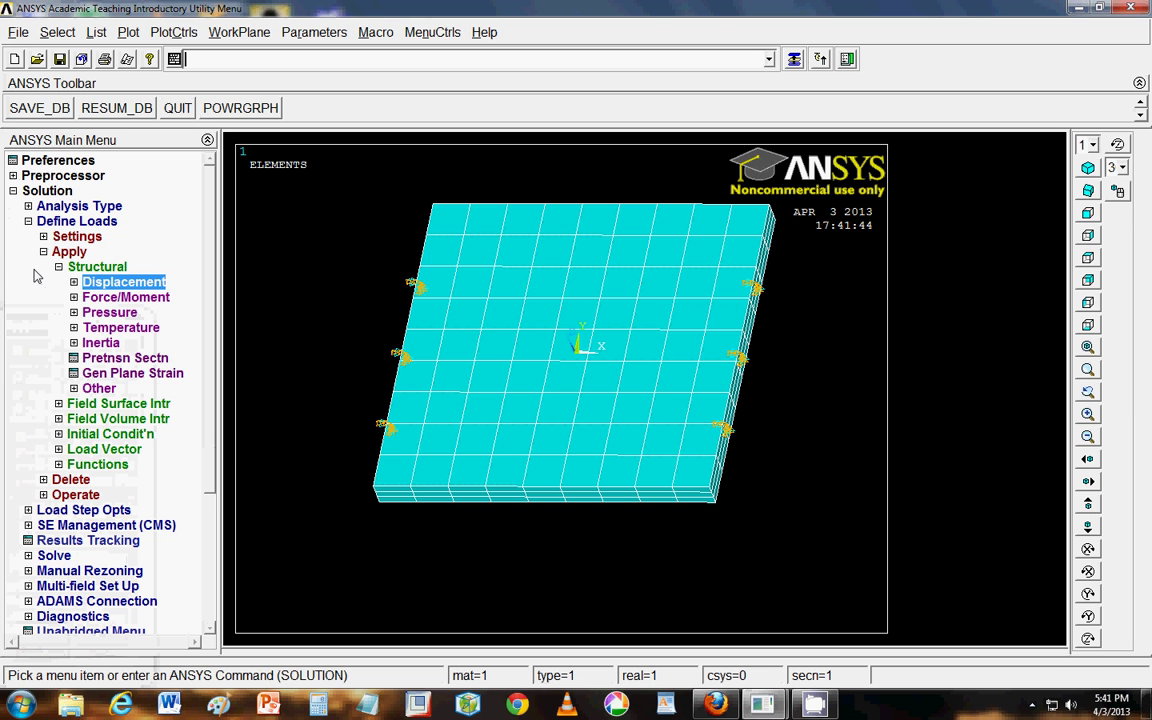
key(Down)
key(Right)
click(70, 328)
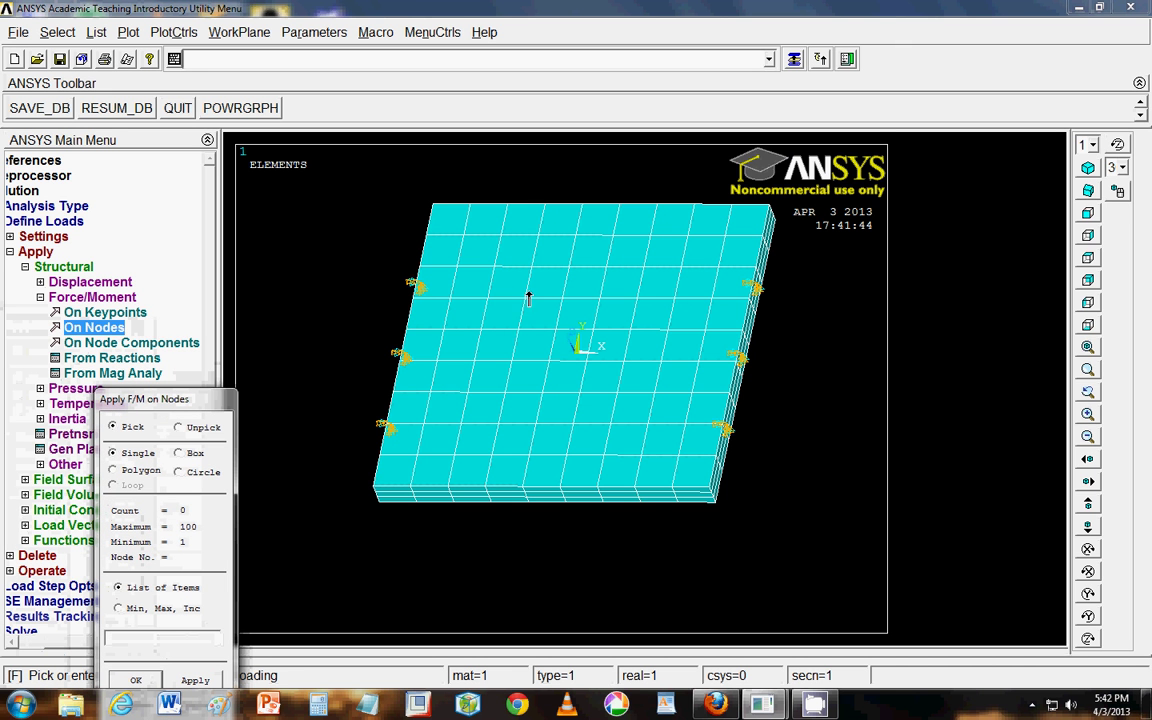
drag(210, 413, 220, 324)
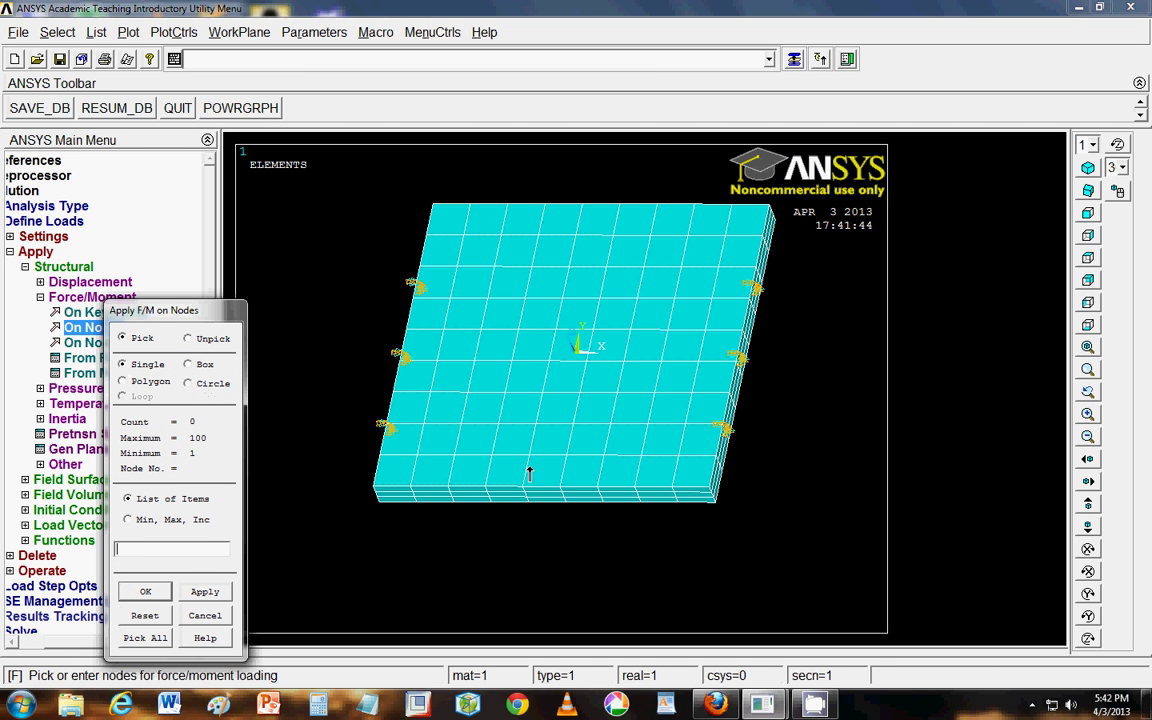
click(527, 497)
click(145, 591)
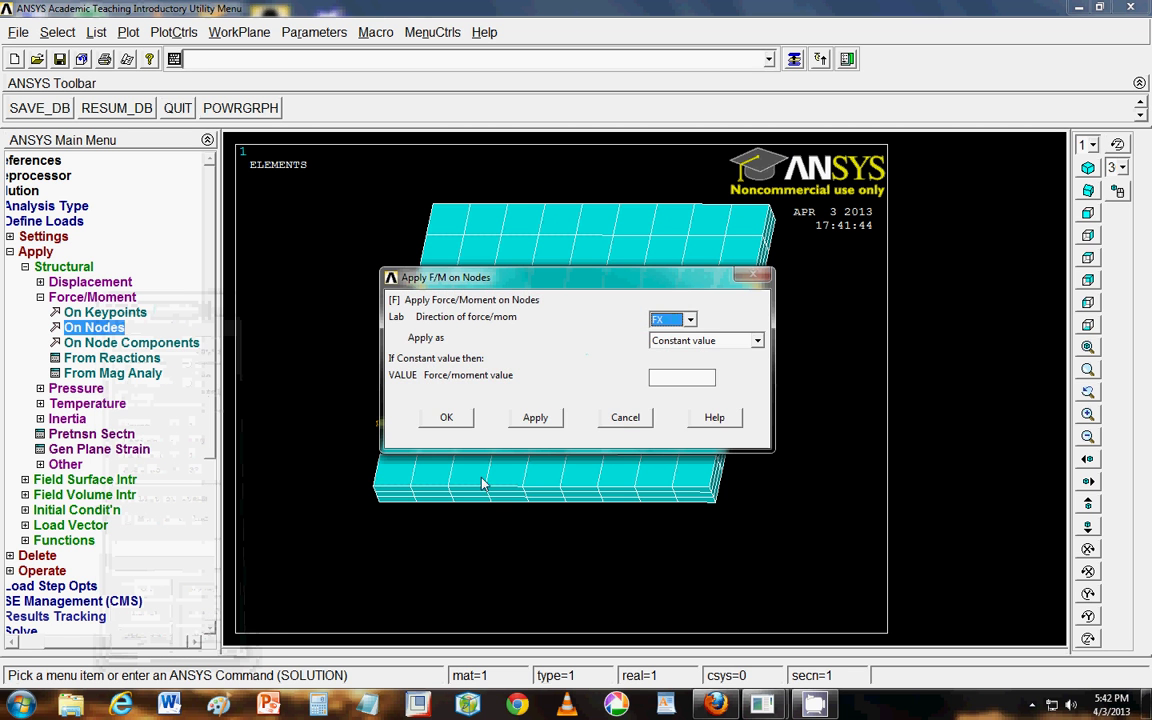
drag(643, 290, 524, 291)
click(562, 320)
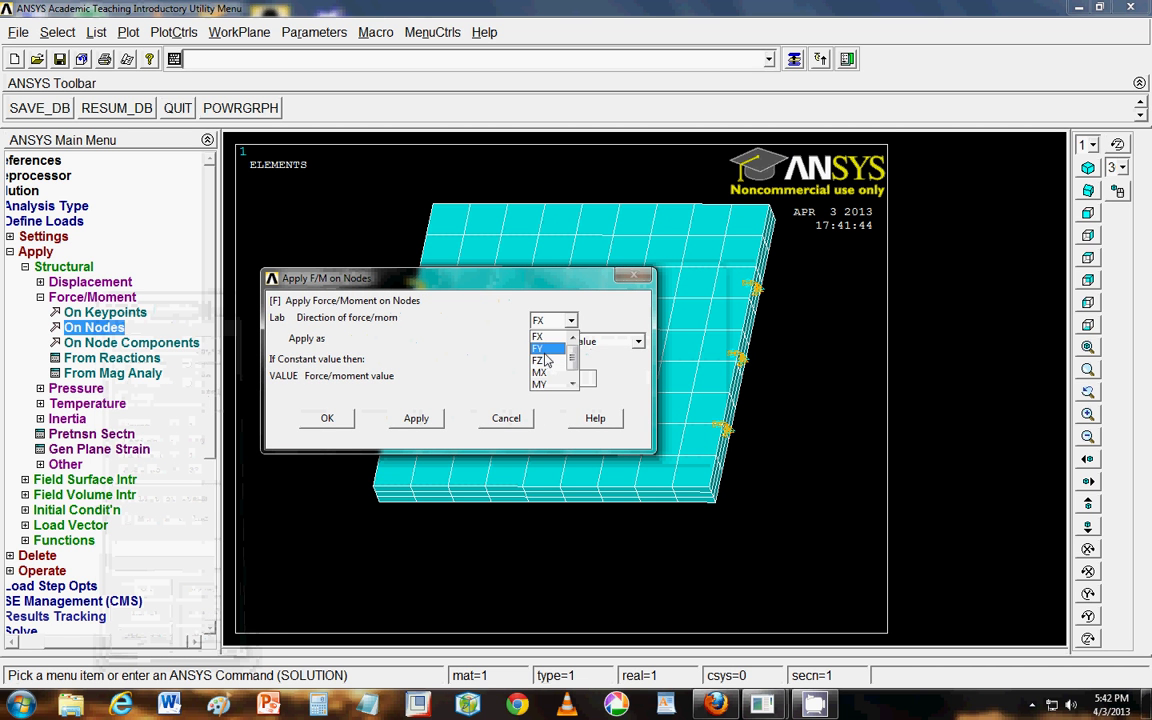
click(548, 361)
click(559, 381)
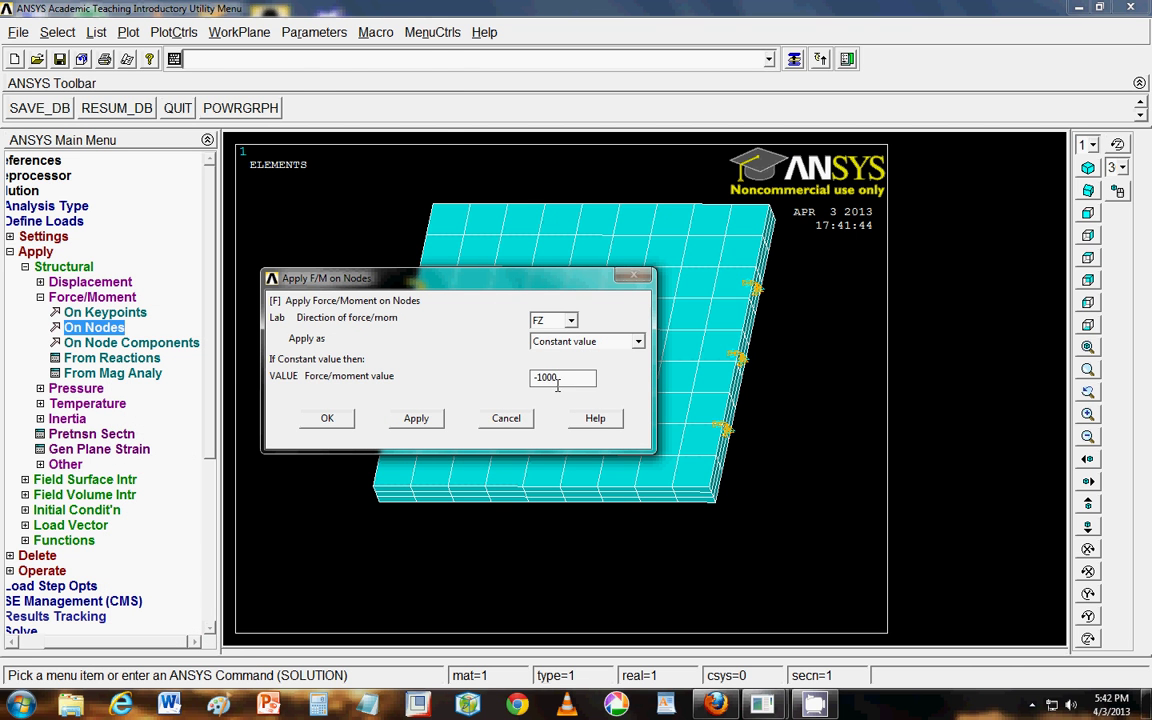
click(333, 418)
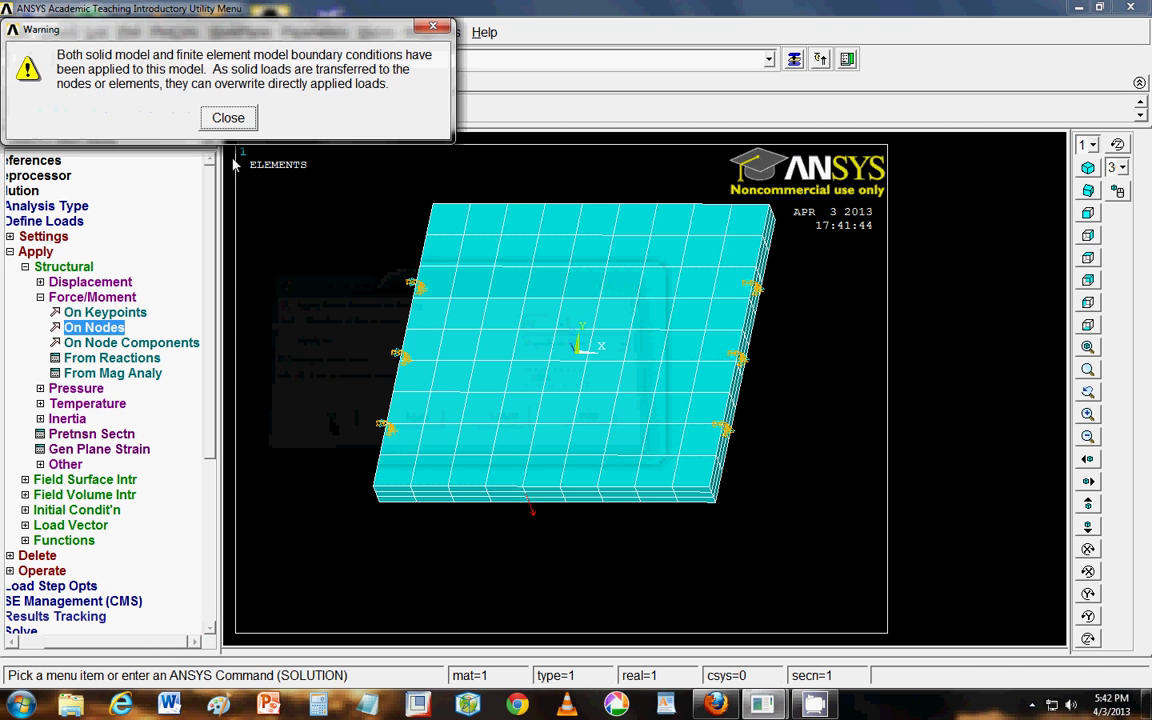
click(238, 121)
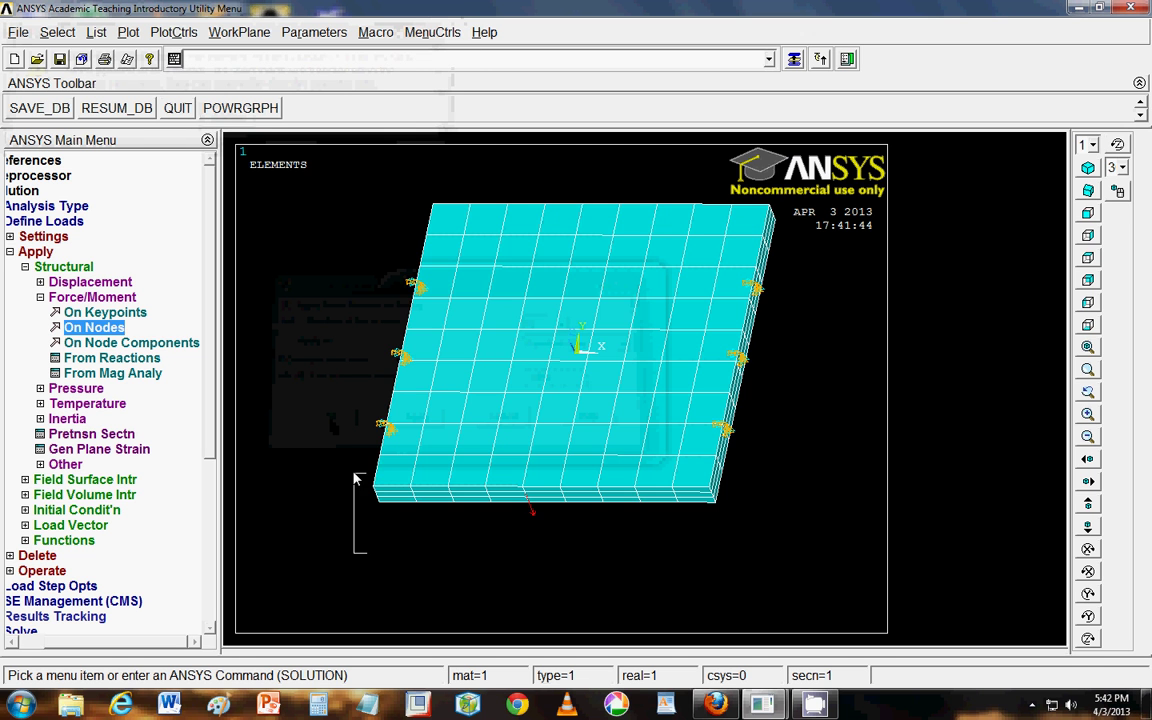
Solve the current load step of the static analysis and close the solution notice and status report
scroll(450, 474, down, 2)
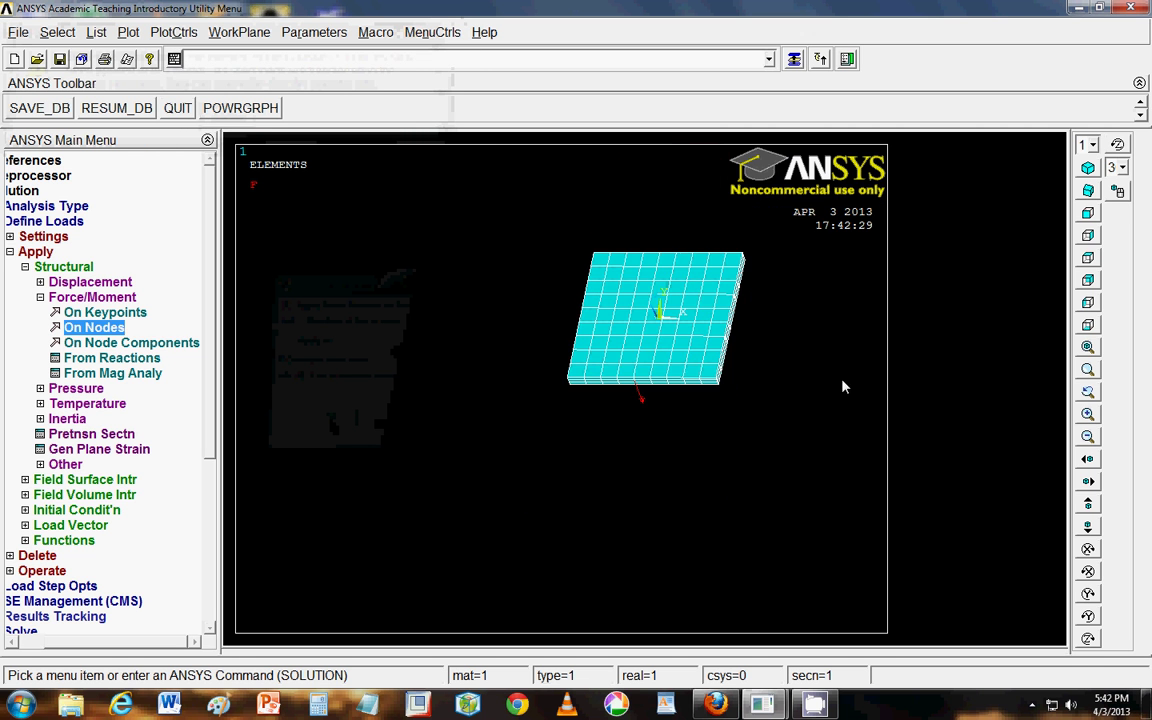
scroll(682, 273, up, 2)
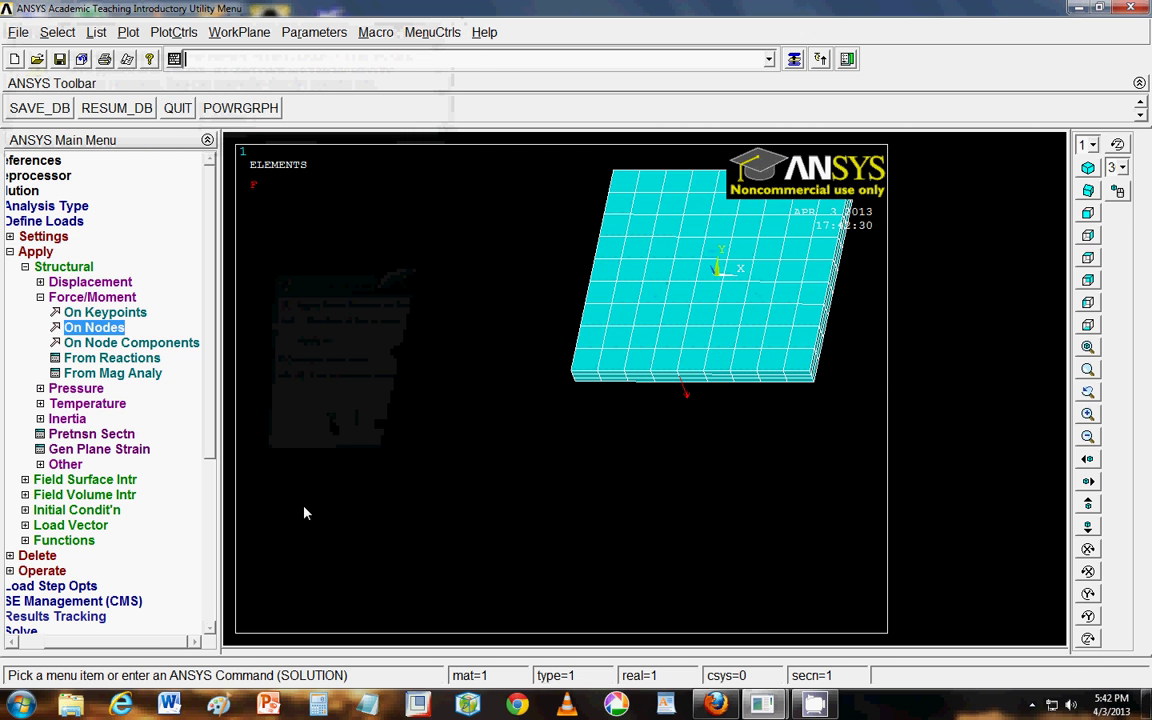
ctrl+drag(305, 513, 390, 499)
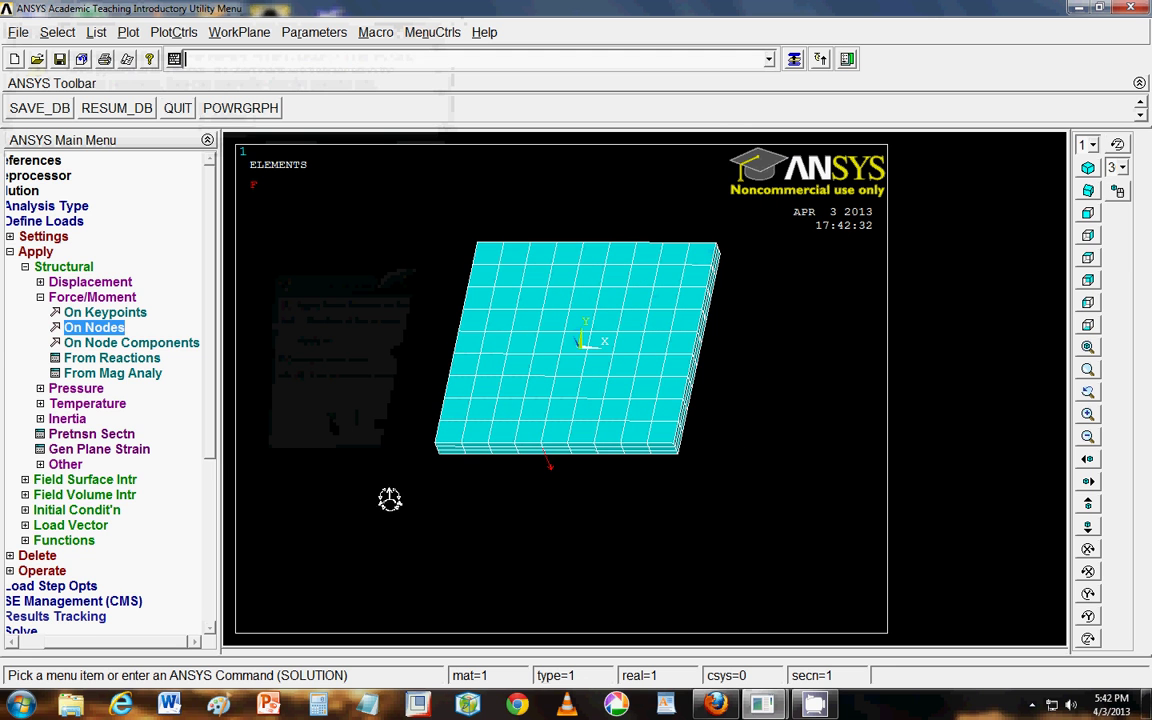
click(40, 298)
click(41, 249)
click(41, 219)
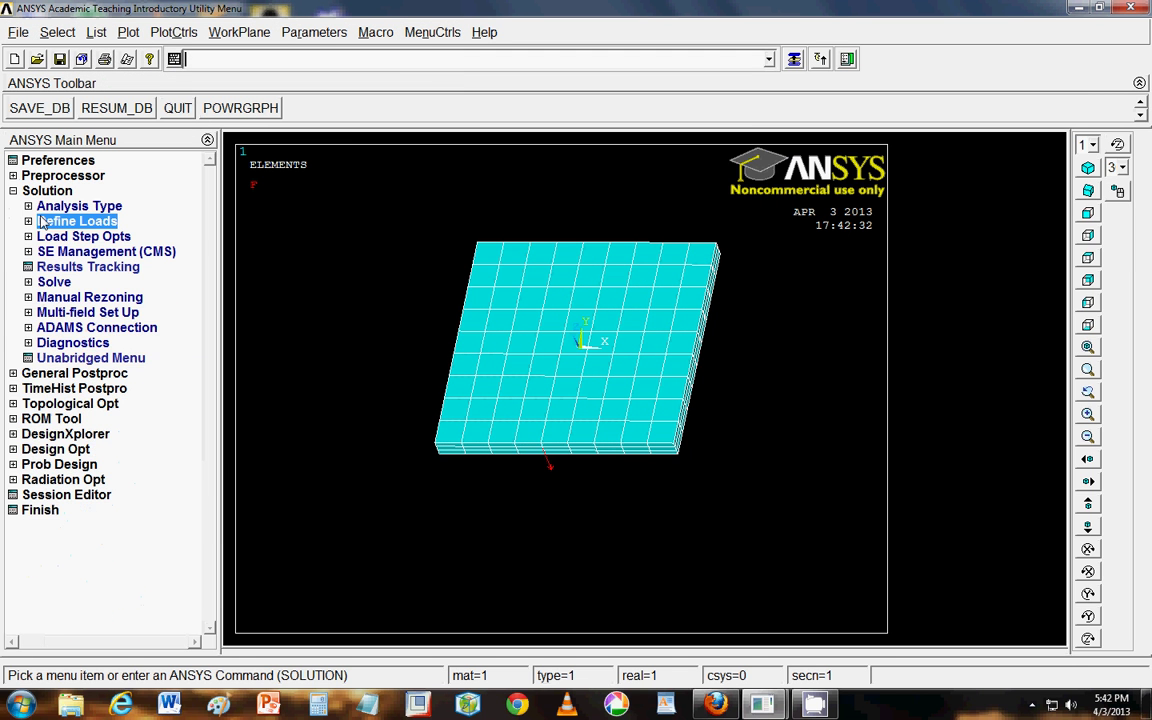
click(45, 189)
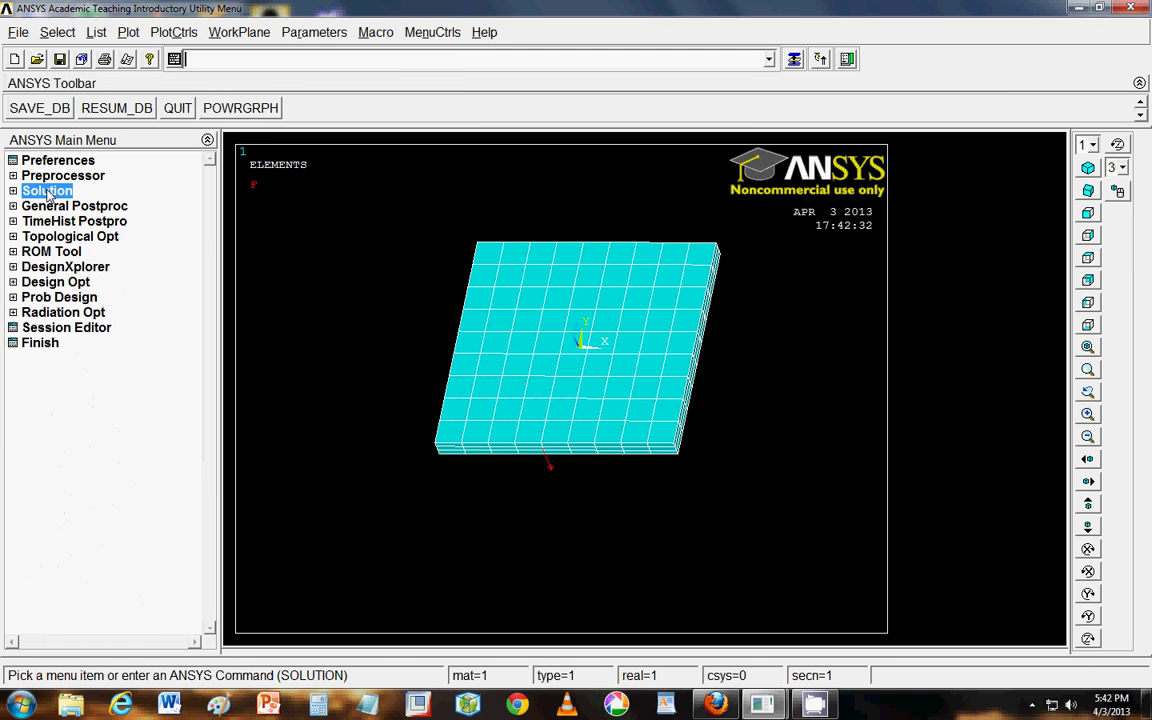
click(45, 189)
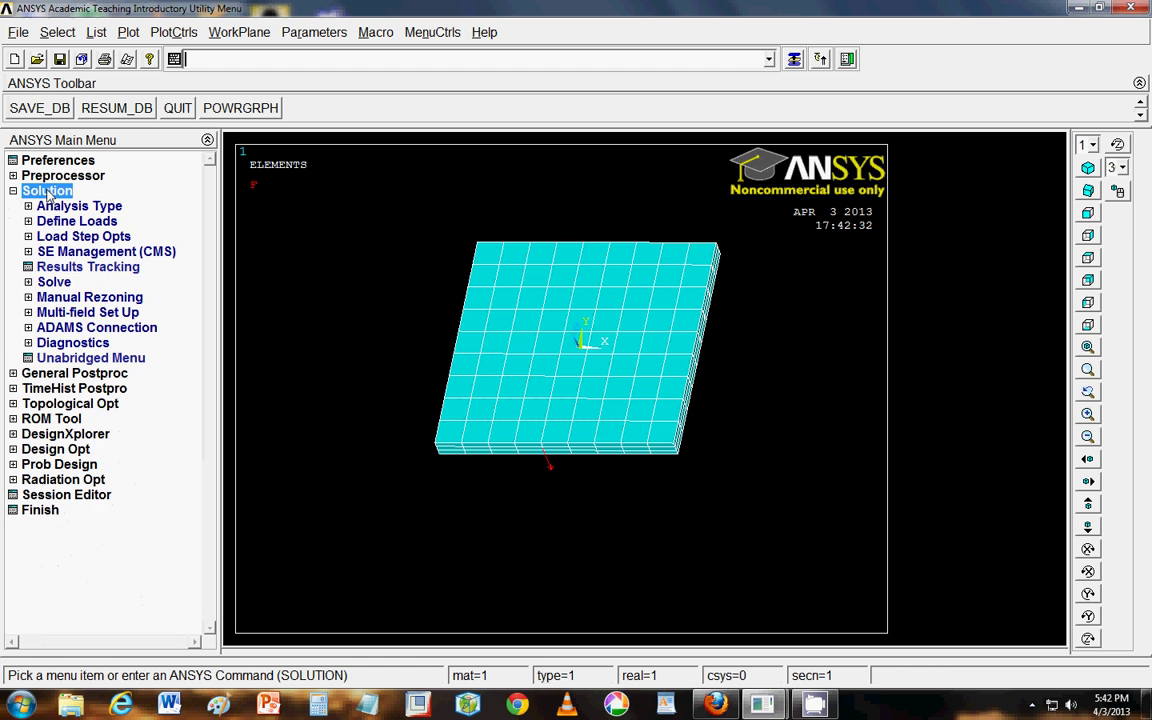
click(29, 283)
click(70, 298)
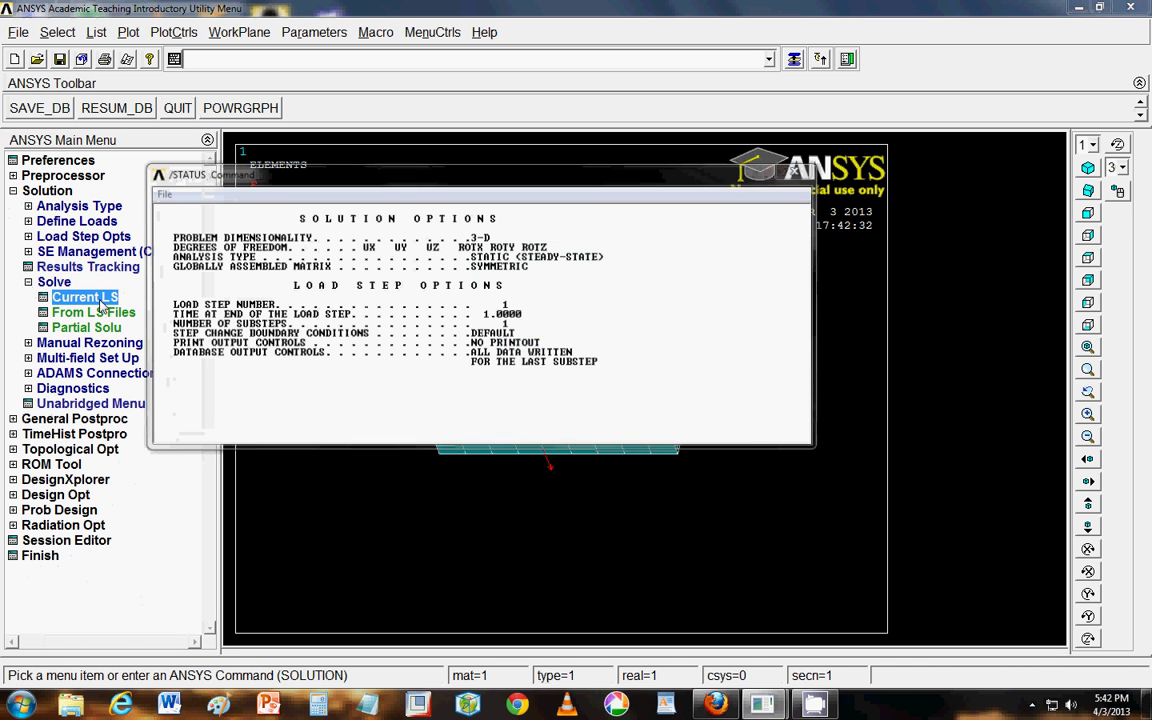
click(569, 427)
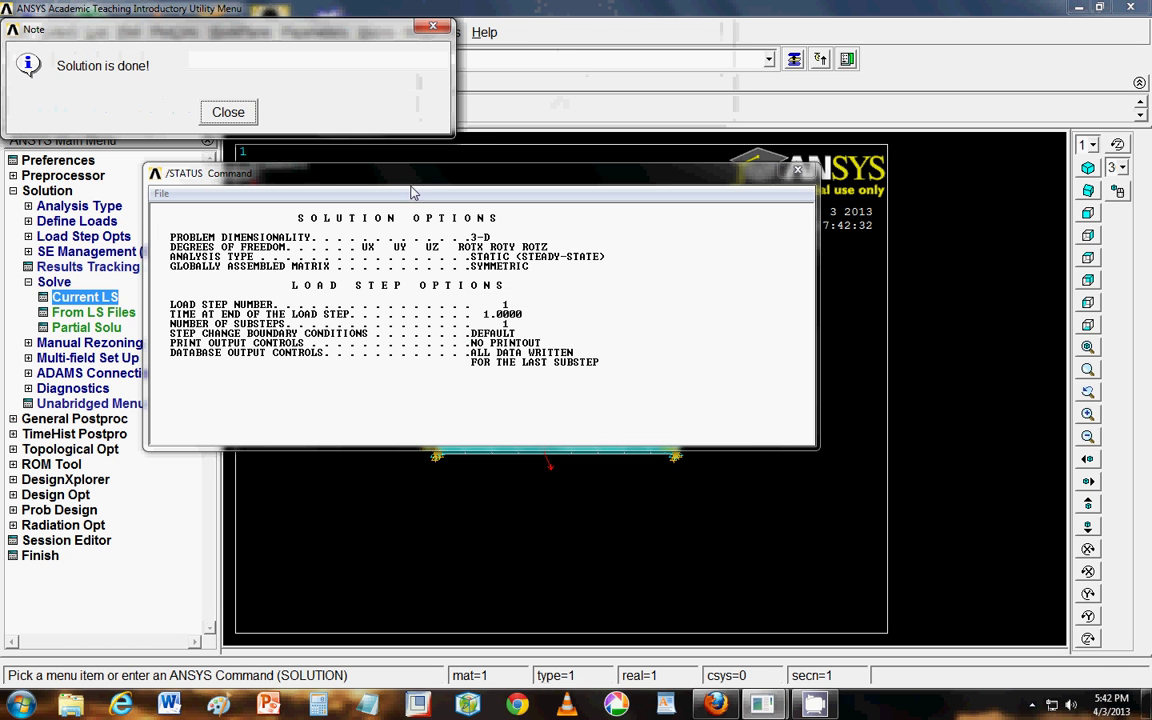
click(227, 112)
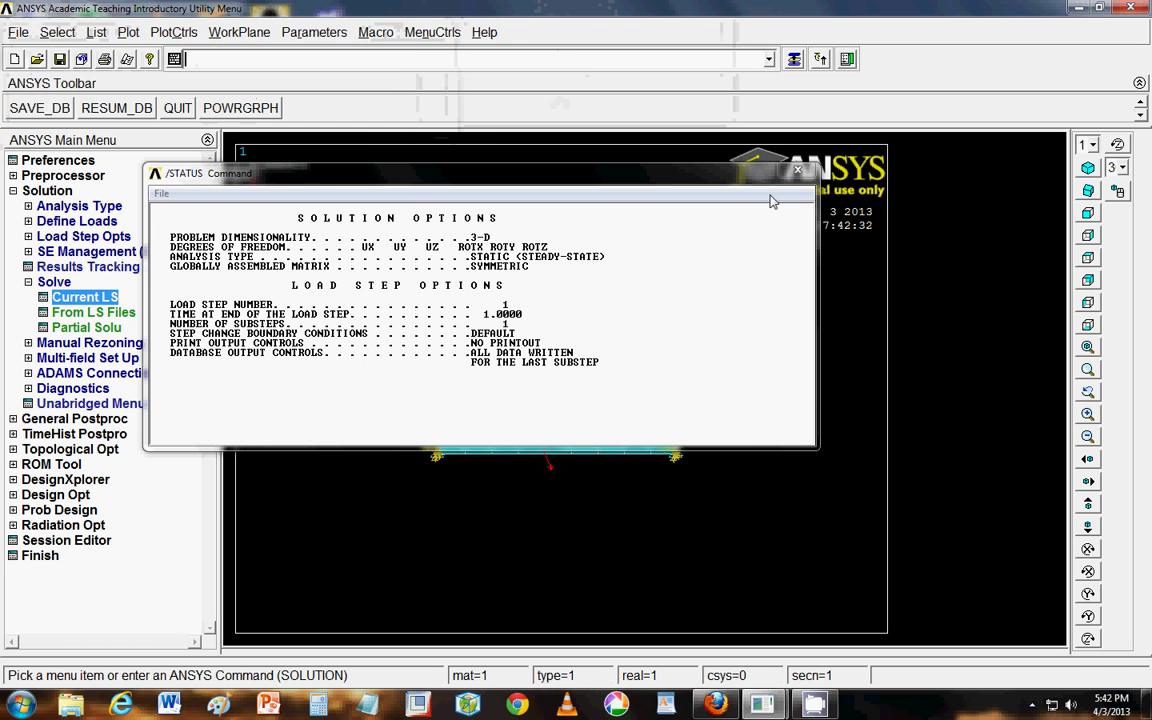
click(722, 170)
Plot the nodal DOF solution's displacement vector sum on the deformed shape only and examine the contours around the loaded edge
click(42, 284)
click(30, 190)
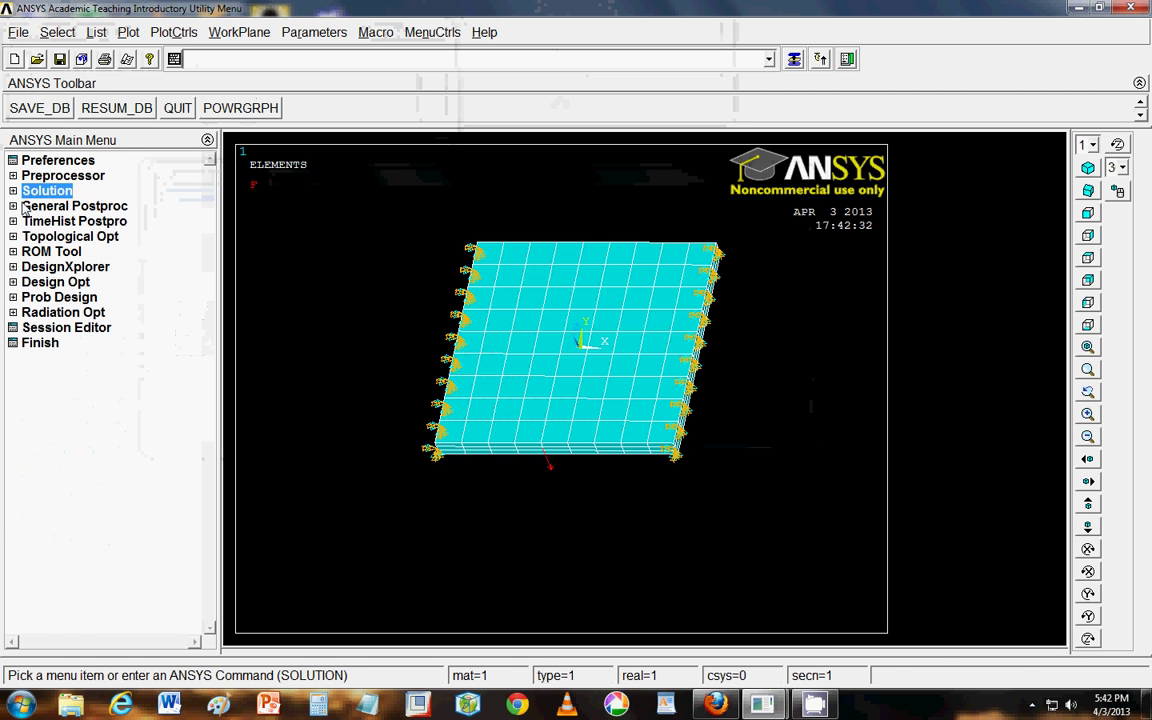
click(12, 206)
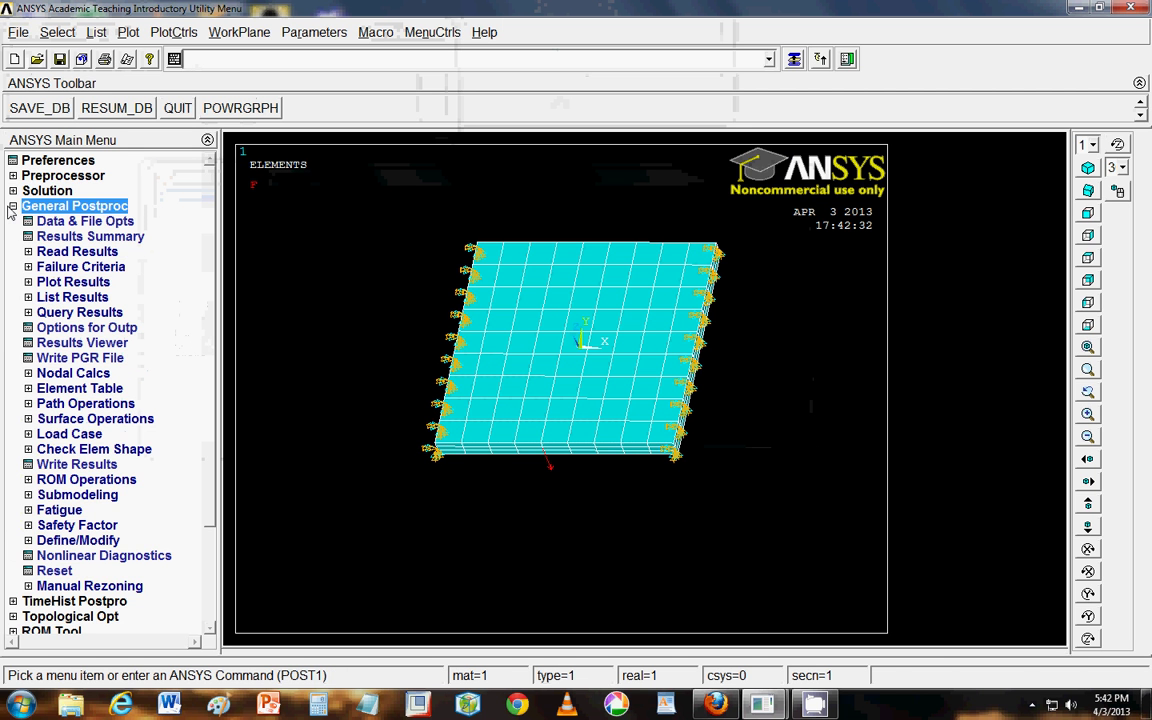
click(29, 283)
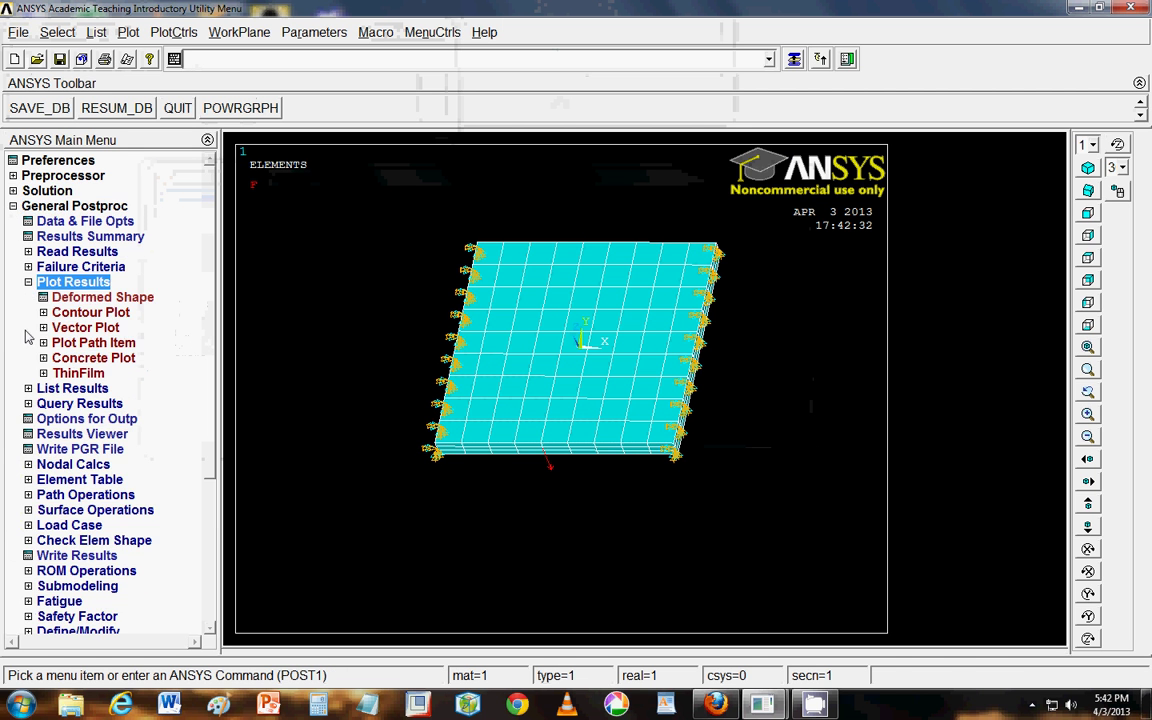
click(44, 312)
click(100, 327)
double_click(445, 174)
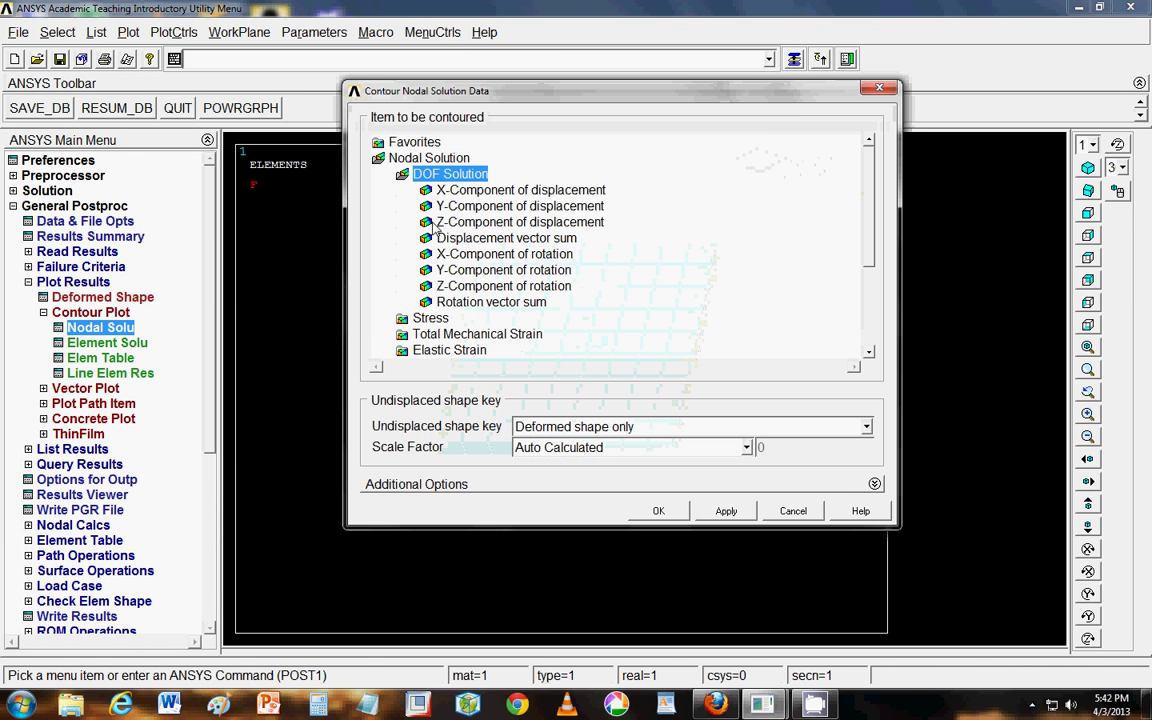
click(451, 240)
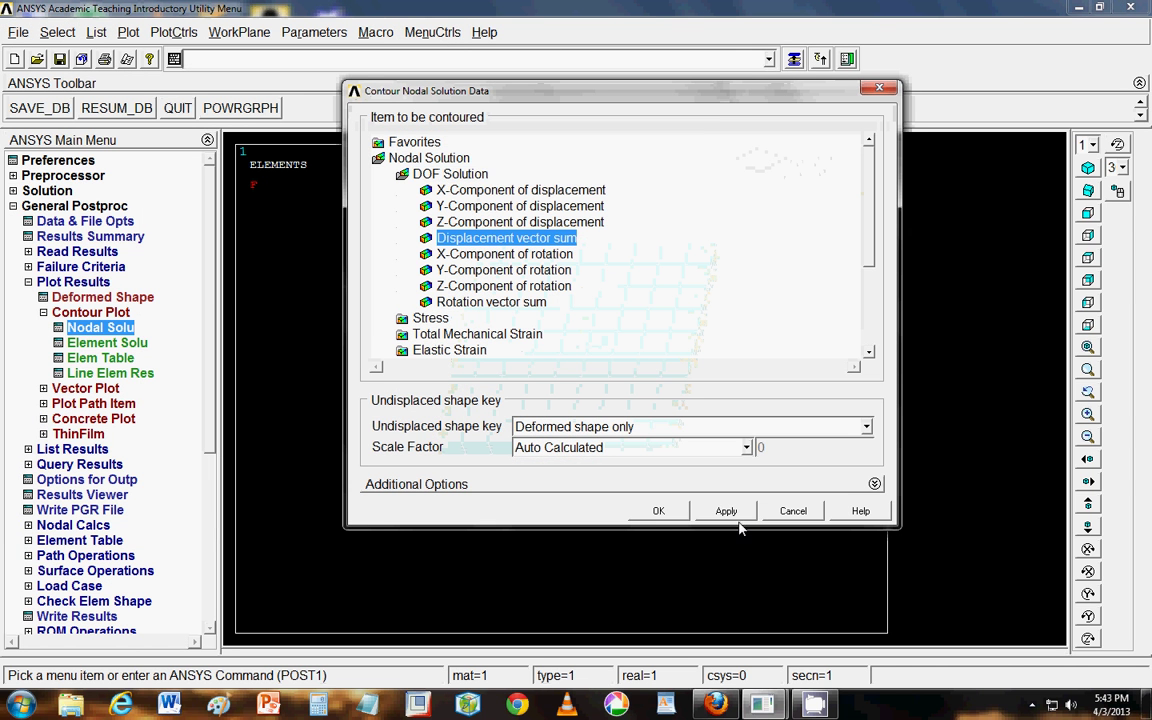
click(658, 511)
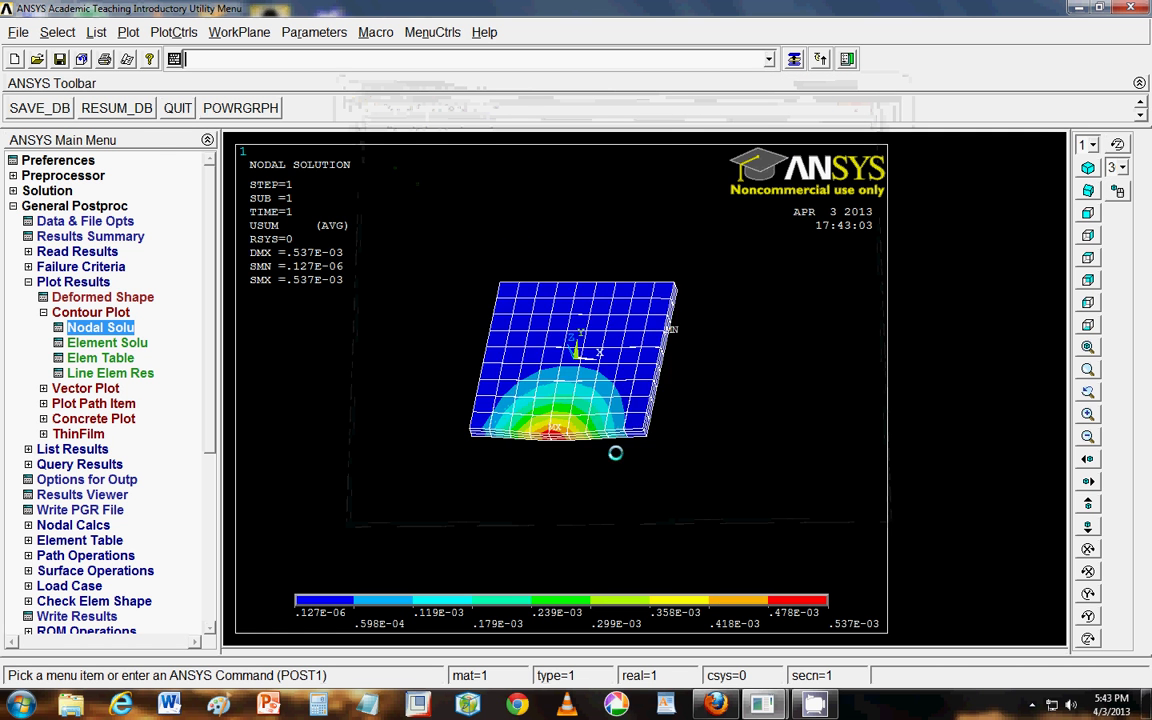
scroll(650, 465, up, 3)
scroll(600, 536, up, 5)
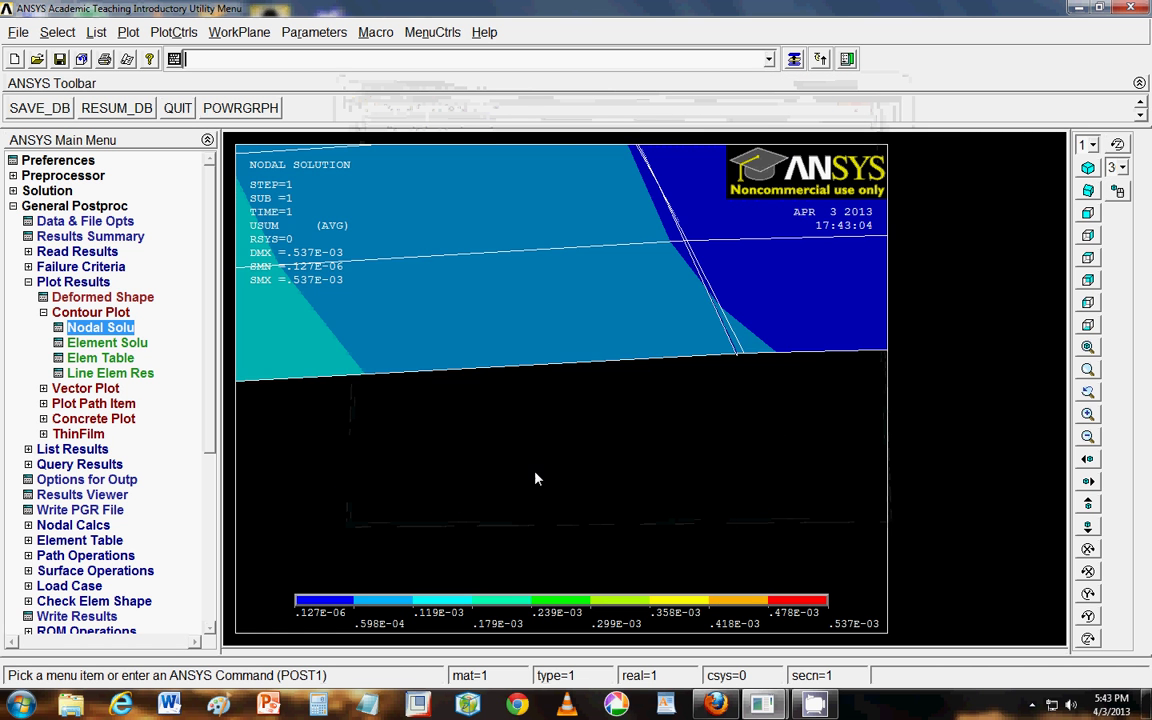
ctrl+right_drag(535, 479, 350, 395)
scroll(418, 336, up, 2)
ctrl+right_drag(406, 329, 420, 396)
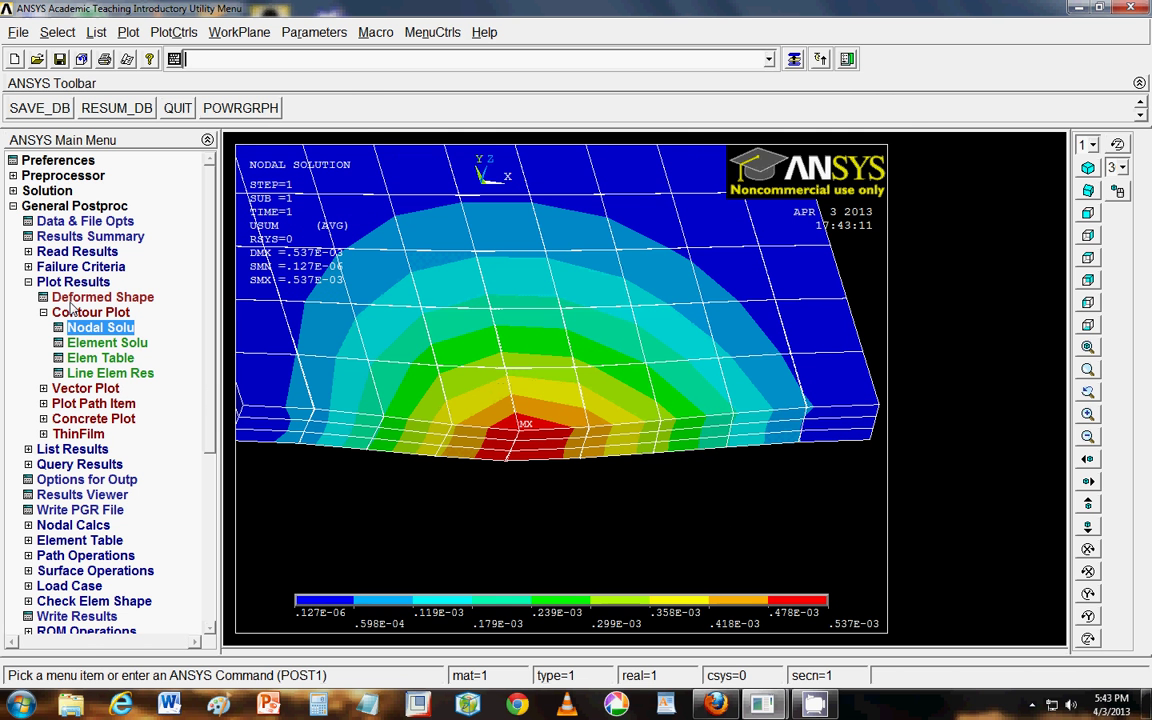
Plot the nodal solution's XY shear stress on the deformed shape only and examine its distribution through the layers along the loaded edge
click(98, 328)
double_click(450, 175)
double_click(428, 191)
double_click(424, 192)
scroll(872, 215, down, 1)
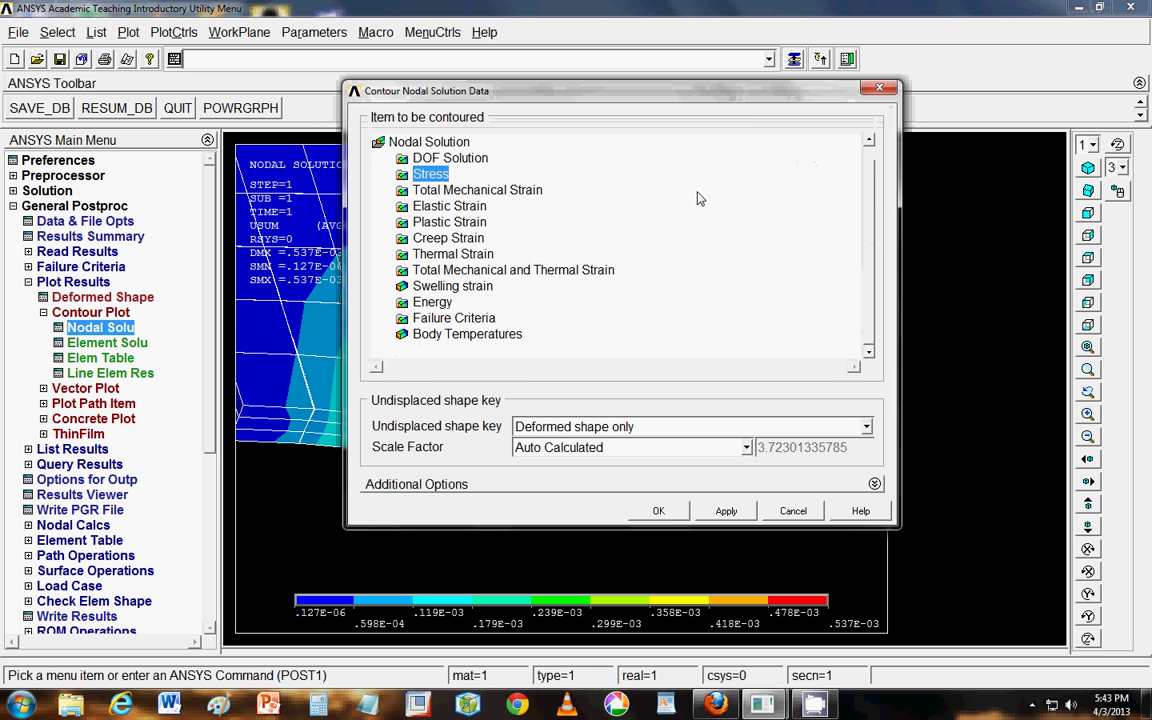
double_click(435, 176)
scroll(871, 230, down, 5)
scroll(860, 250, up, 2)
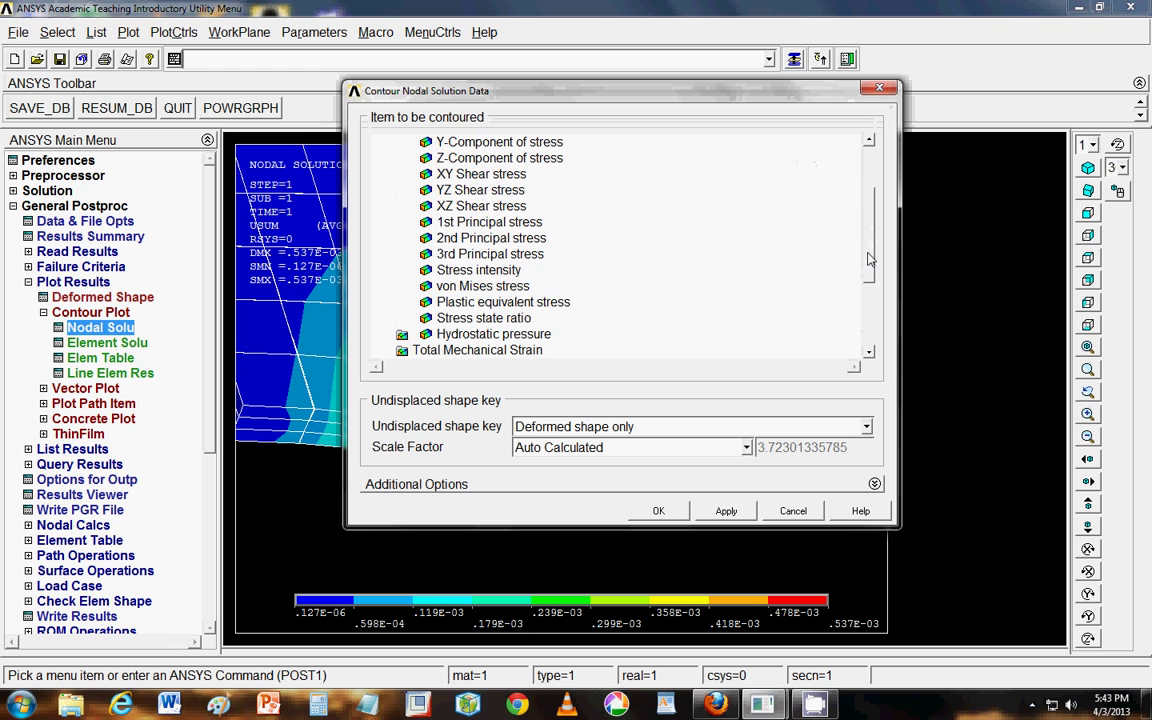
click(441, 175)
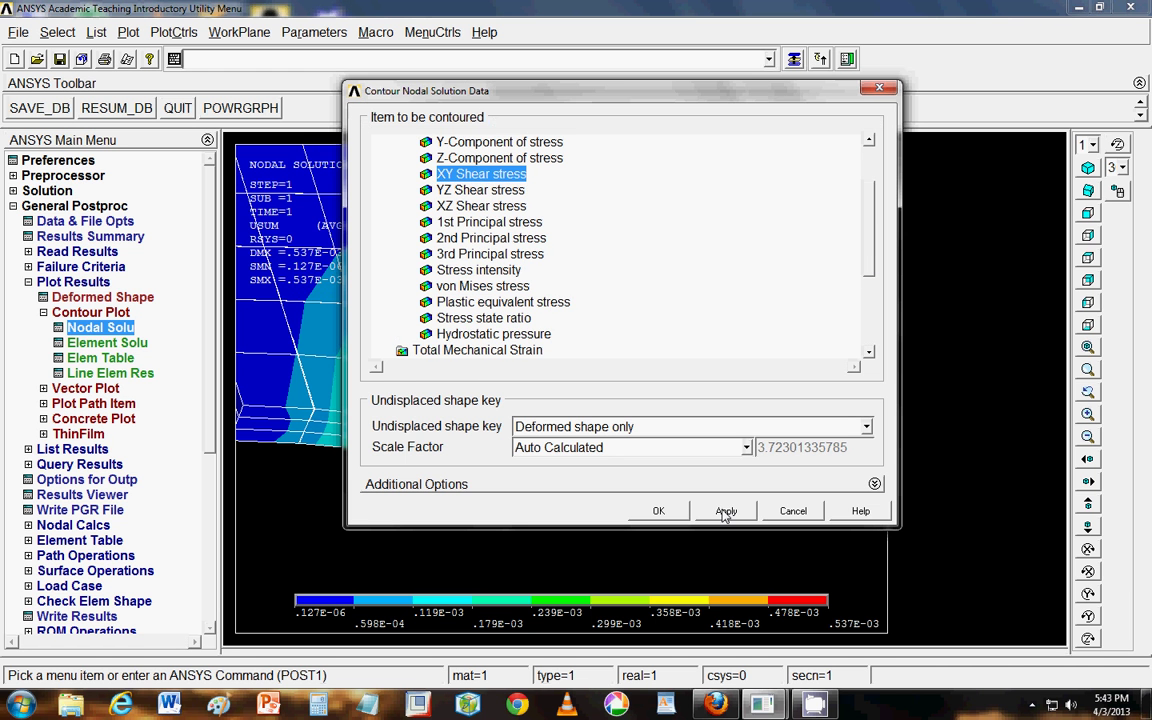
click(658, 511)
ctrl+middle_drag(375, 481, 676, 370)
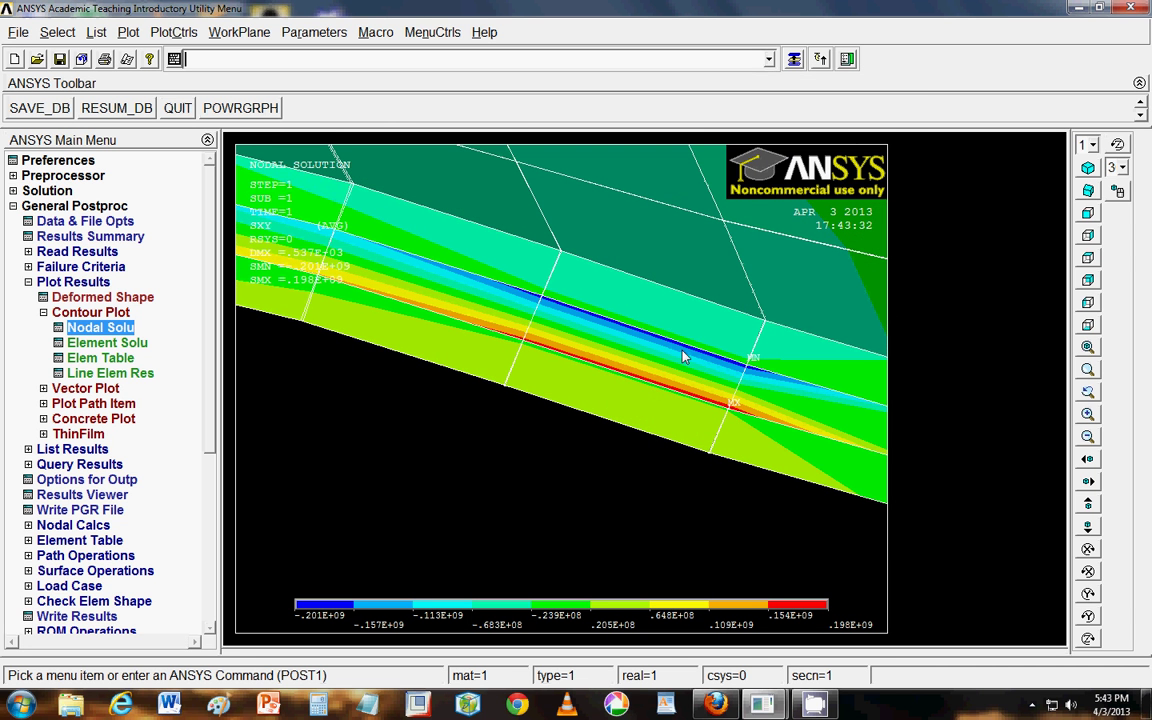
ctrl+middle_drag(684, 357, 684, 360)
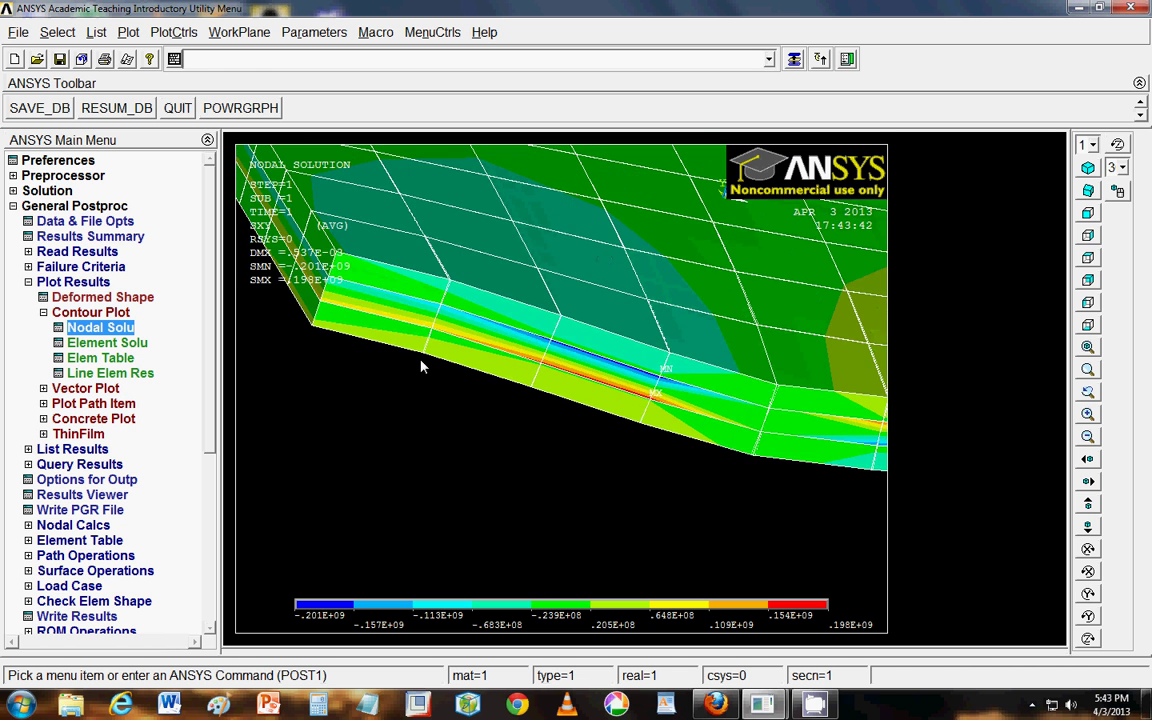
ctrl+middle_drag(707, 398, 443, 382)
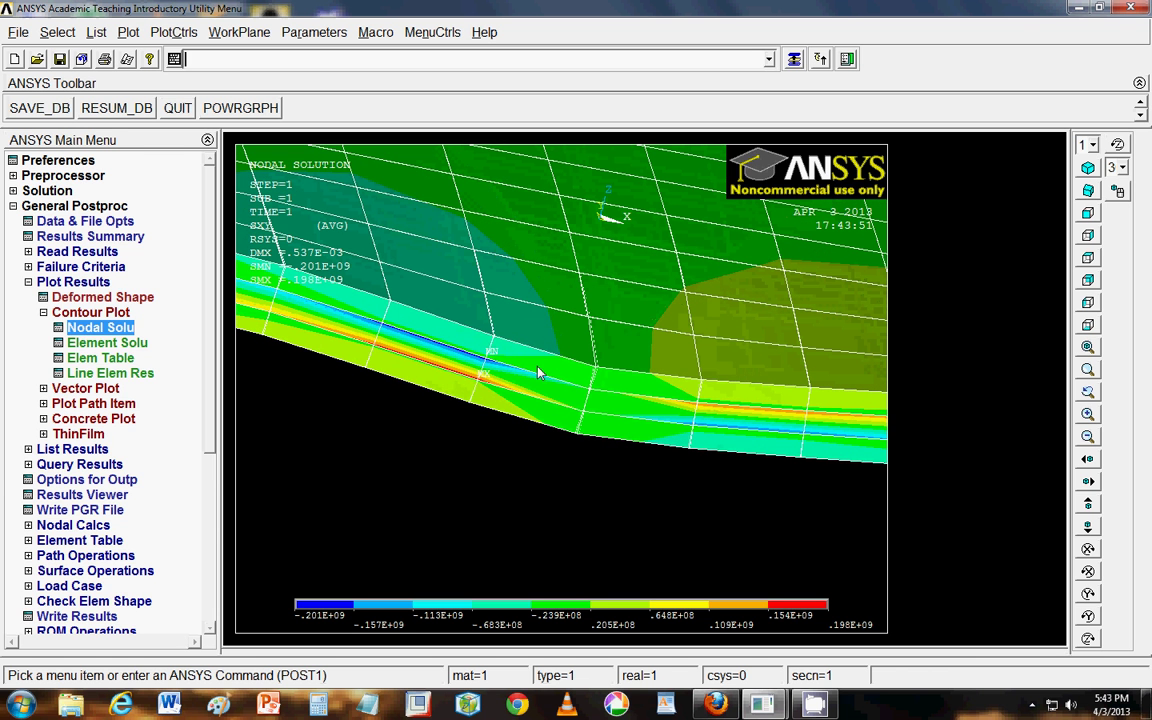
click(43, 312)
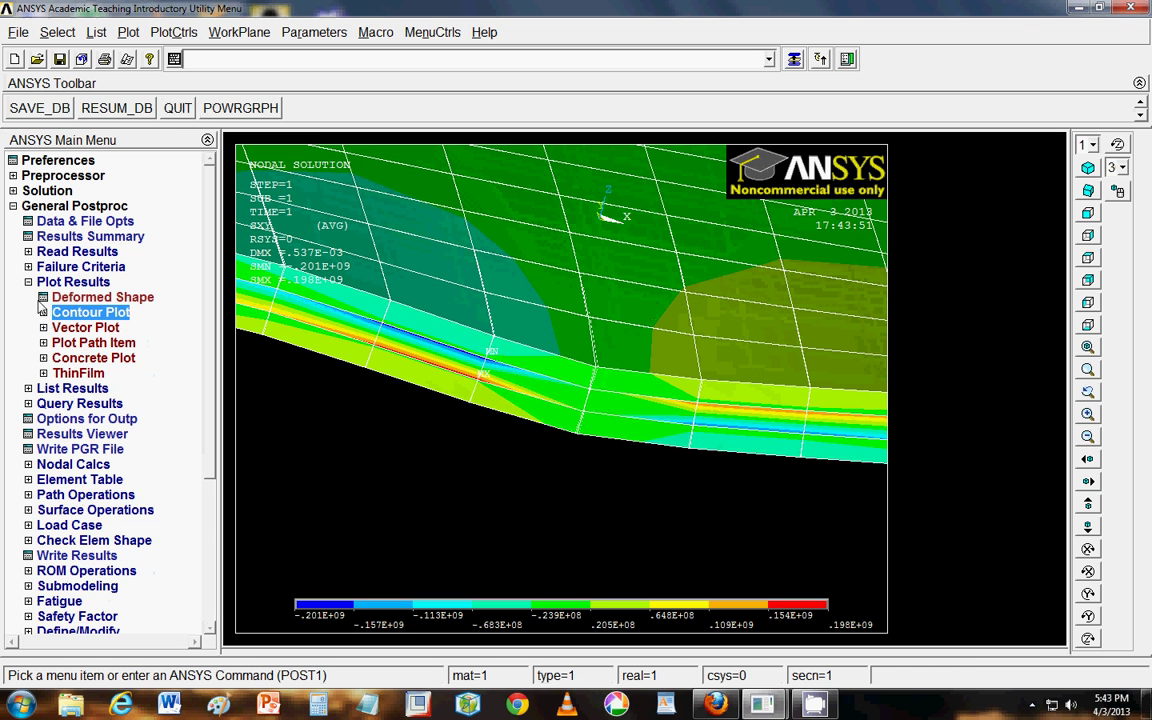
click(28, 282)
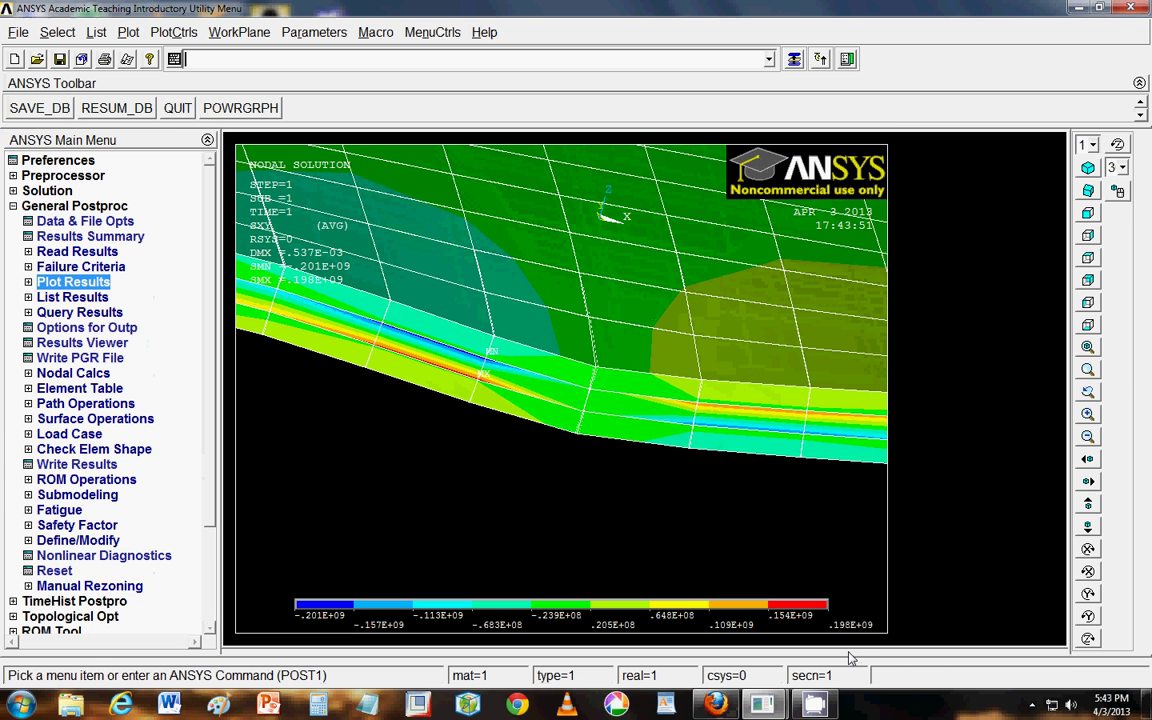
mouse_move(829, 708)
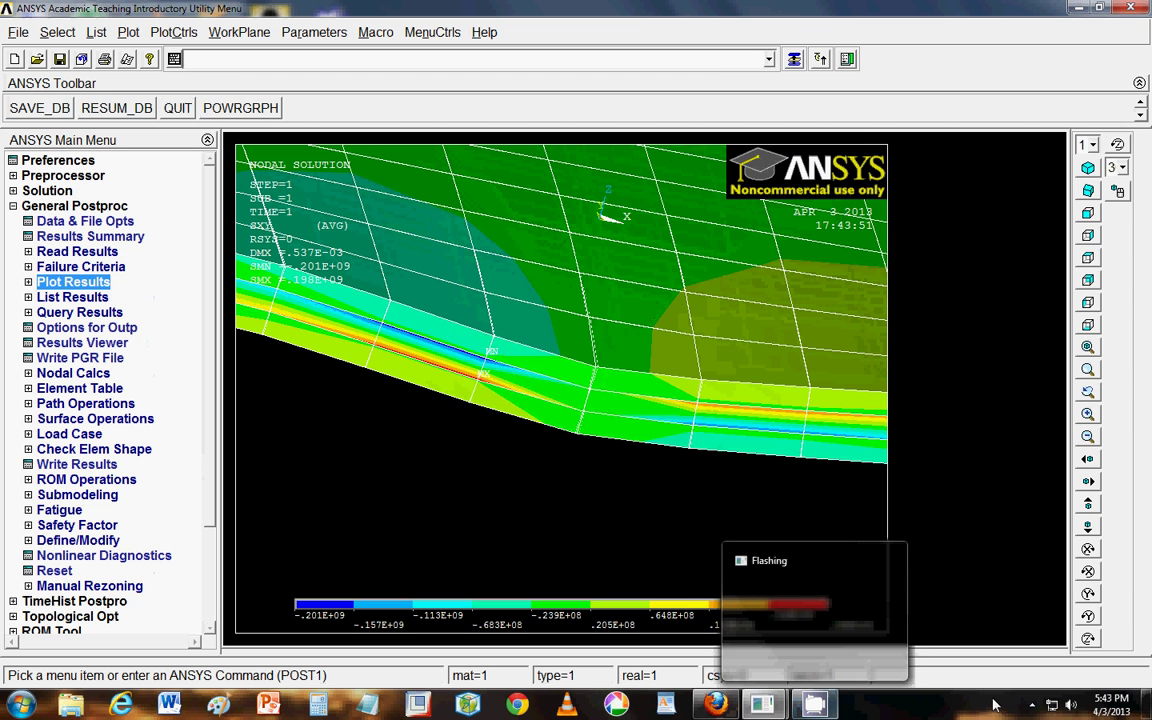
click(1032, 705)
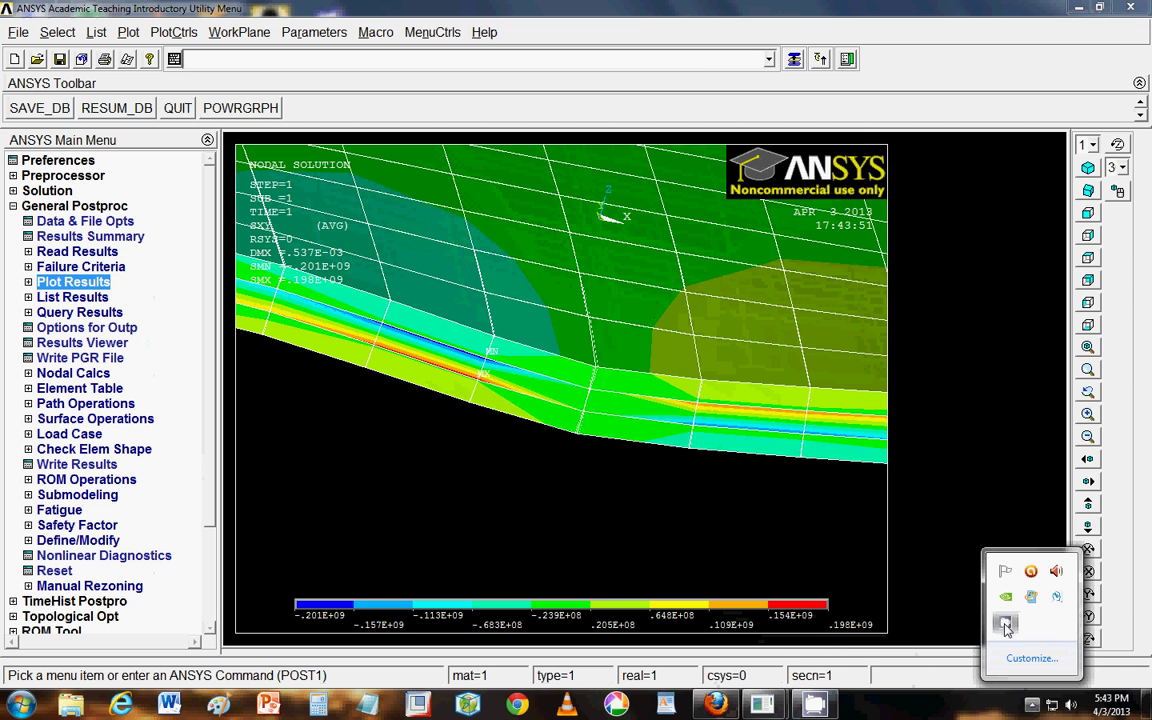